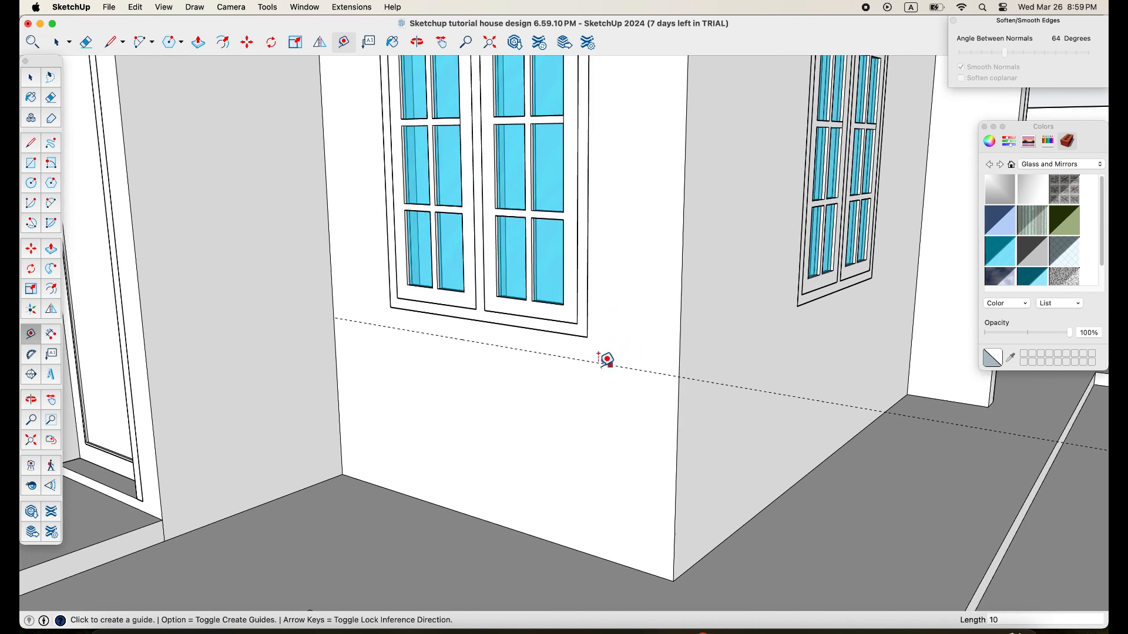
- Place a guide level with the front window's bottom, plus two side-wall guides meeting the front guides at the corner, the upper 95 cm high
left_click(594, 352)
left_click(594, 331)
middle_click_drag(650, 373, 752, 477)
left_click(730, 526)
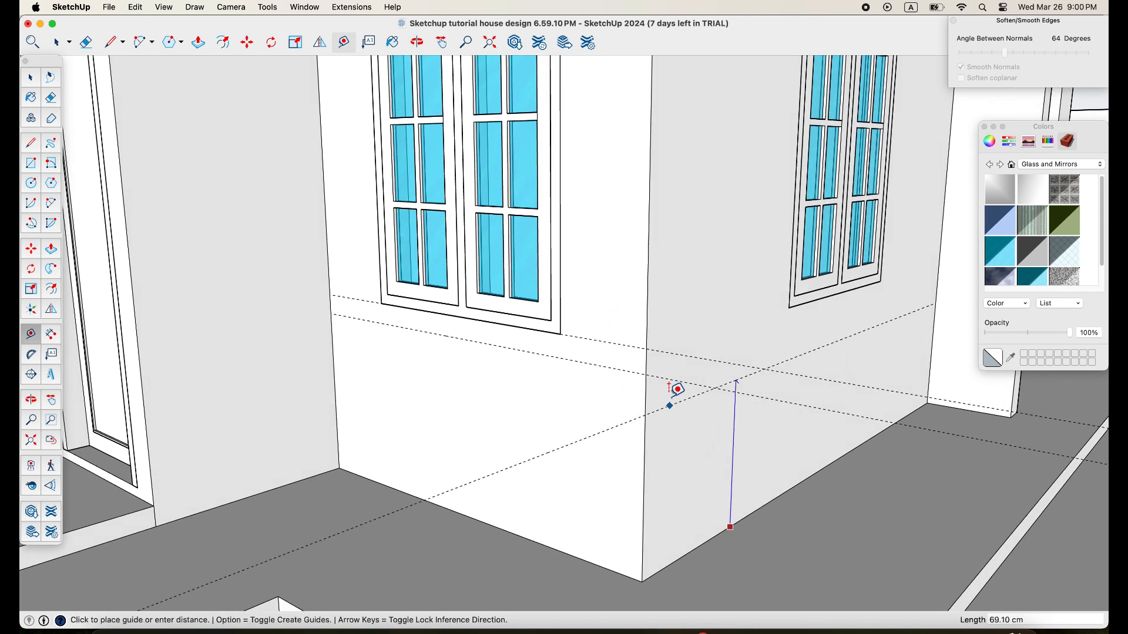
left_click(646, 349)
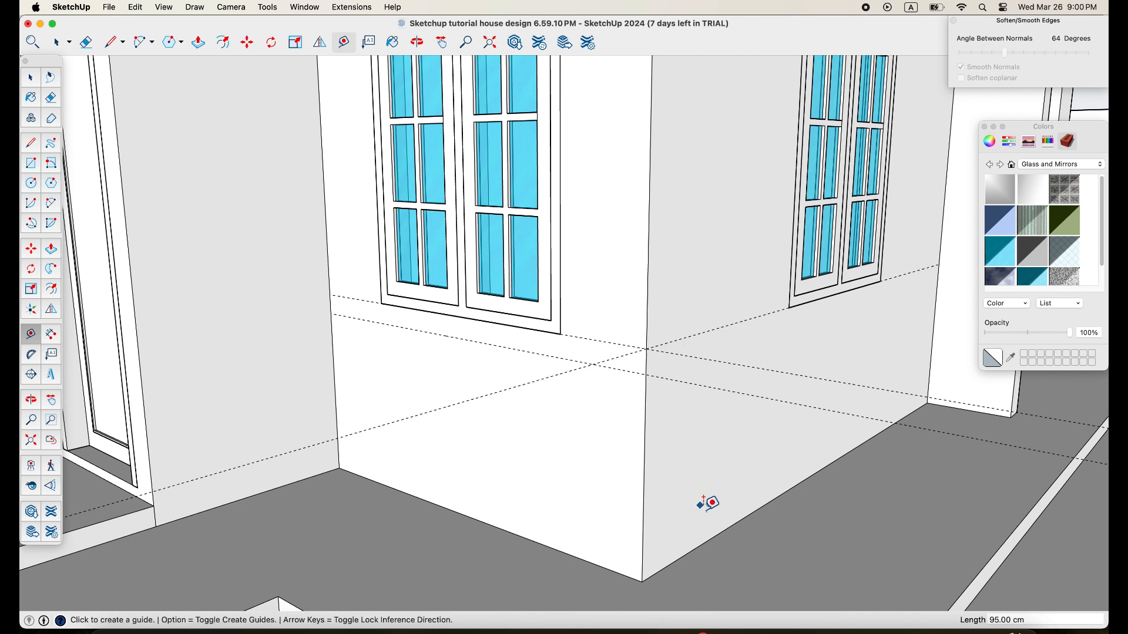
left_click(726, 528)
left_click(647, 373)
- Trace the guides with lines to outline a band below the windows on both walls, and erase the guides
key("l")
left_click(330, 313)
left_click(646, 374)
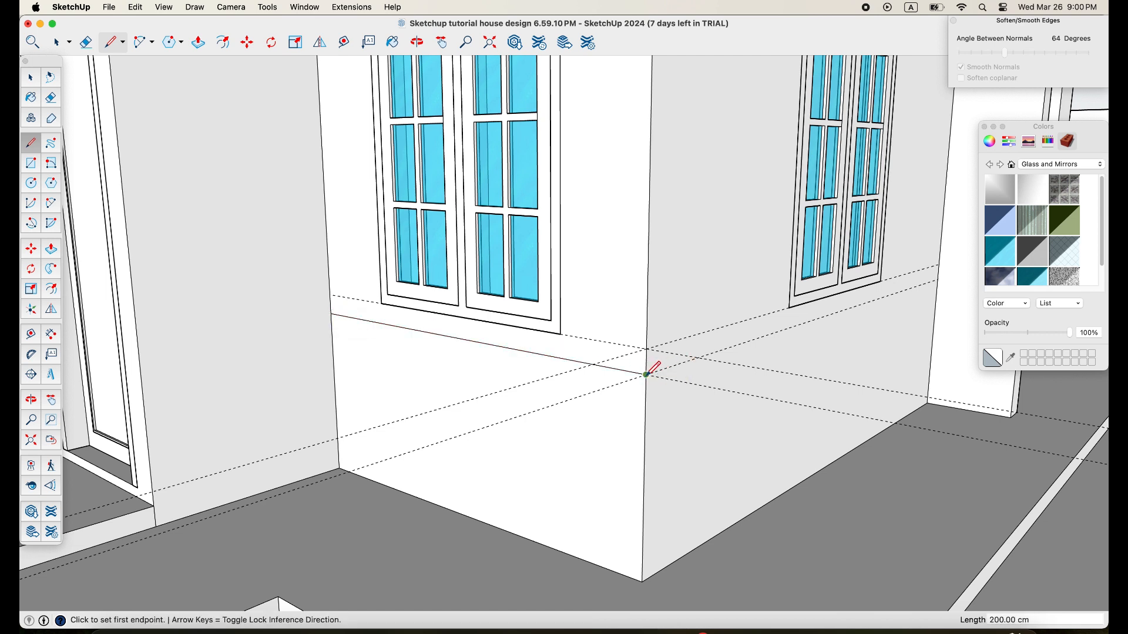
left_click(938, 279)
left_click(880, 282)
left_click(788, 307)
left_click(646, 348)
left_click(646, 348)
left_click(561, 333)
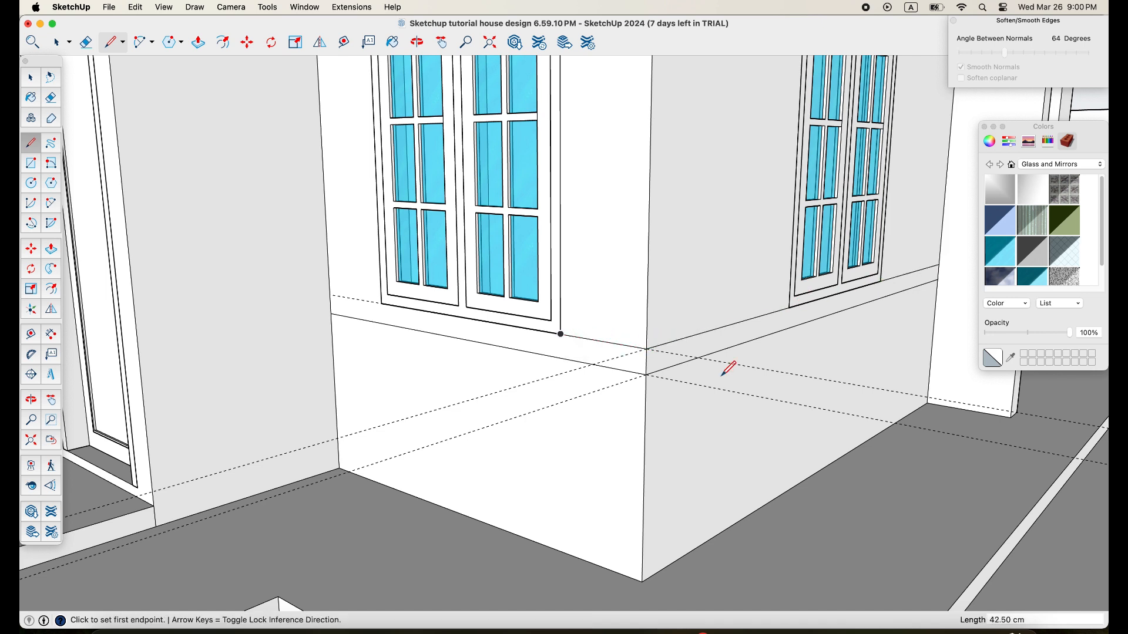
left_click(383, 303)
left_click(330, 293)
key("e")
left_click_drag(730, 347, 776, 387)
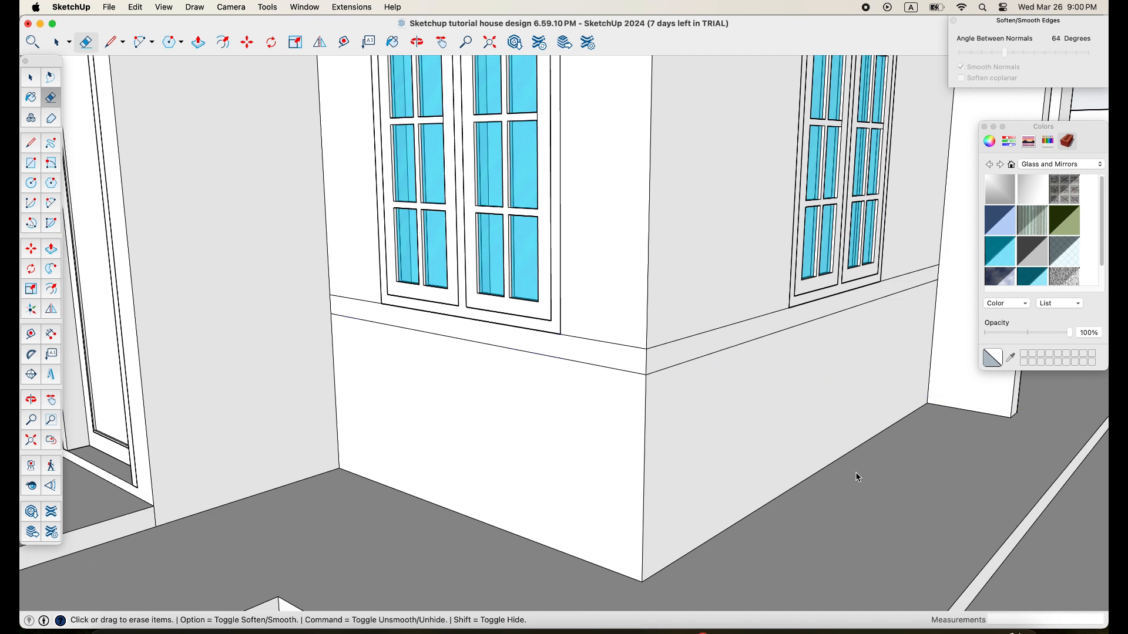
- Push/Pull the side wall's band 5 cm outward and extrude the front wall's band to form a continuous ledge
key("p")
left_click(699, 345)
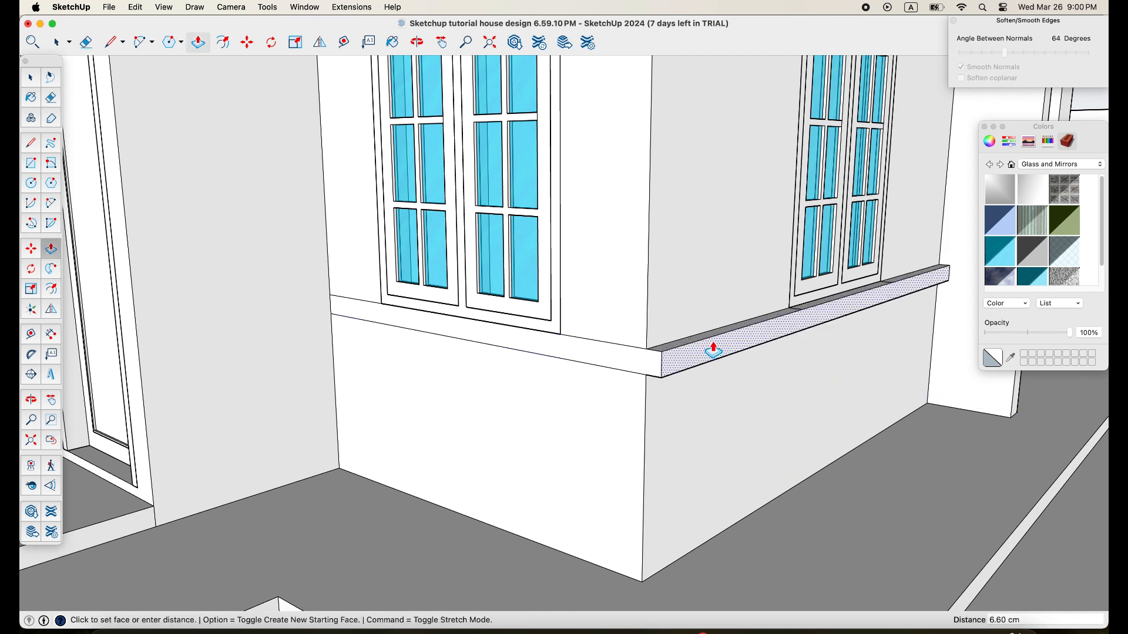
type("5")
left_click(639, 364)
left_click(633, 374)
- Erase the short edges crossing the ledge's top face at the front window's lower corners
mouse_move(529, 424)
middle_mouse_down()
mouse_move(518, 455)
mouse_move(470, 502)
middle_mouse_up()
scroll(323, 376, "up", 5)
key("e")
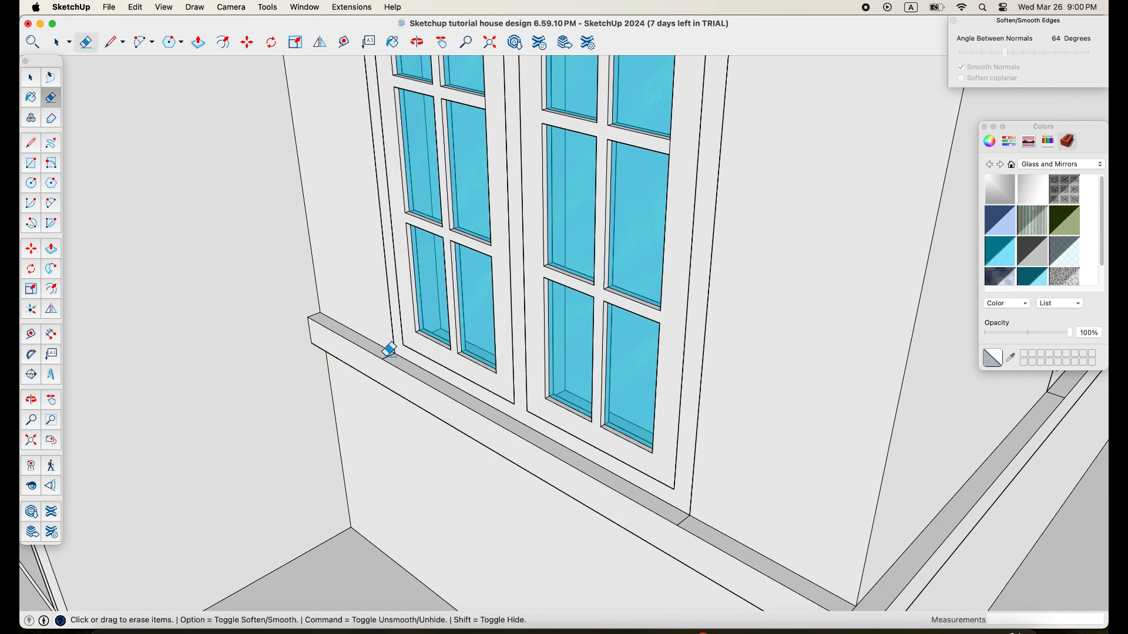
scroll(390, 351, "up", 3)
left_click(394, 354)
scroll(802, 500, "down", 5)
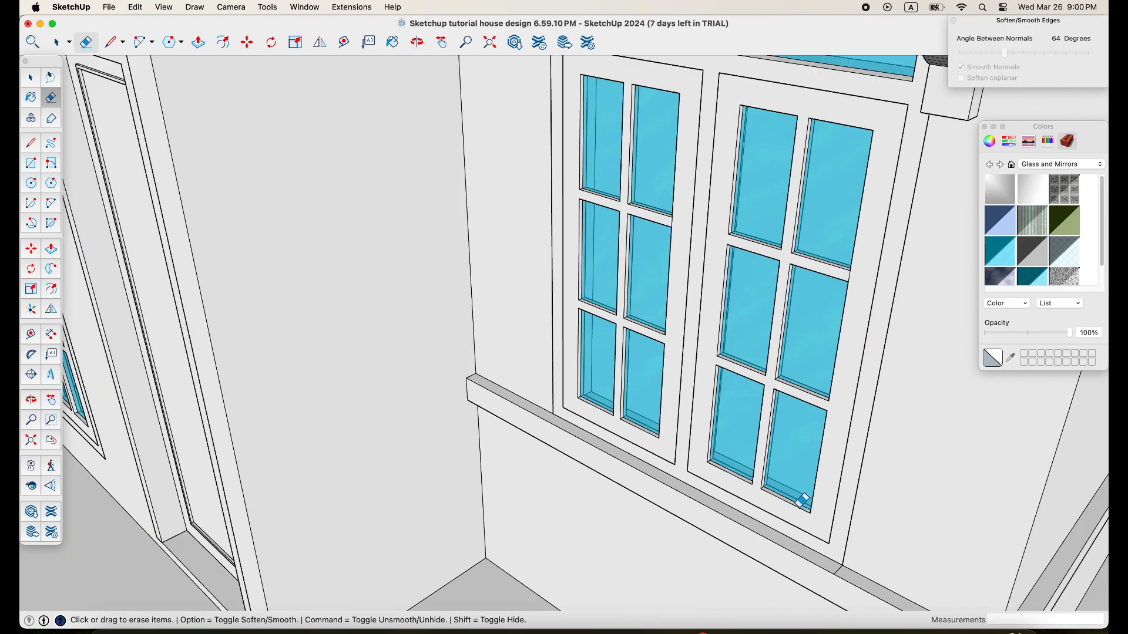
scroll(803, 501, "down", 2)
middle_click_drag(804, 501, 581, 377, "shift")
scroll(627, 446, "up", 5)
left_click(614, 427)
- Examine the ledge below the windows on both walls and around the corner
scroll(648, 460, "down", 1)
scroll(564, 433, "down", 3)
scroll(613, 467, "up", 3)
scroll(602, 468, "down", 3)
middle_click_drag(602, 468, 772, 358)
scroll(675, 401, "up", 3)
scroll(687, 398, "down", 3)
scroll(730, 406, "up", 3)
scroll(717, 415, "down", 5)
scroll(615, 439, "up", 2)
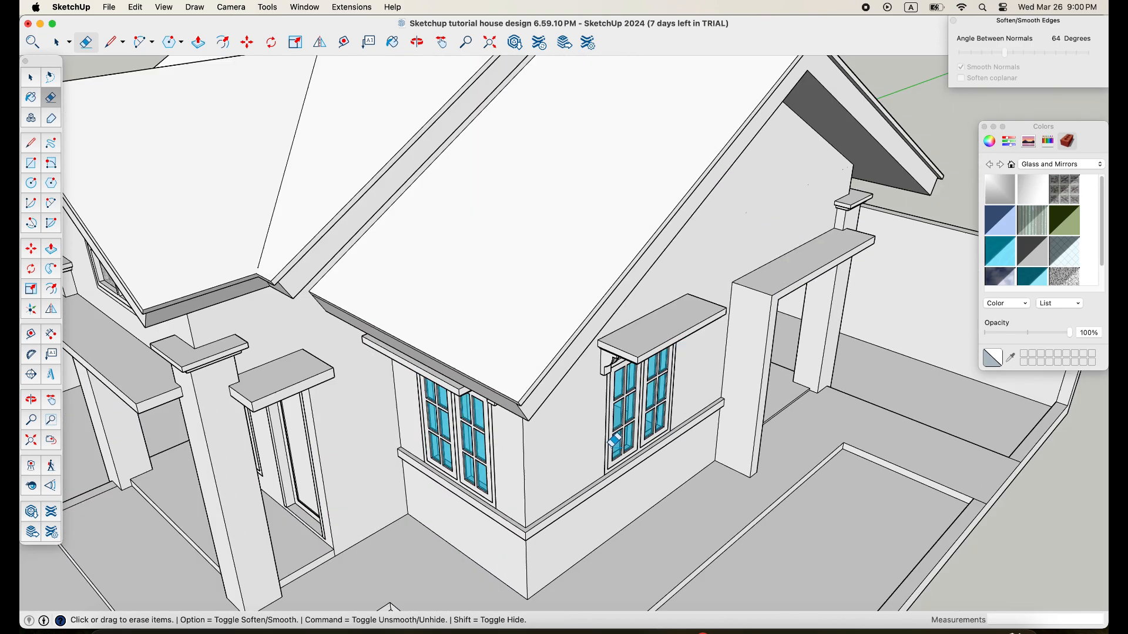
- Place a guide 60 cm above the base of the right porch column
scroll(614, 440, "down", 5)
mouse_move(587, 453)
middle_mouse_down()
mouse_move(541, 466)
mouse_move(562, 498)
middle_mouse_up()
scroll(551, 503, "up", 4)
key("t")
left_click(552, 500)
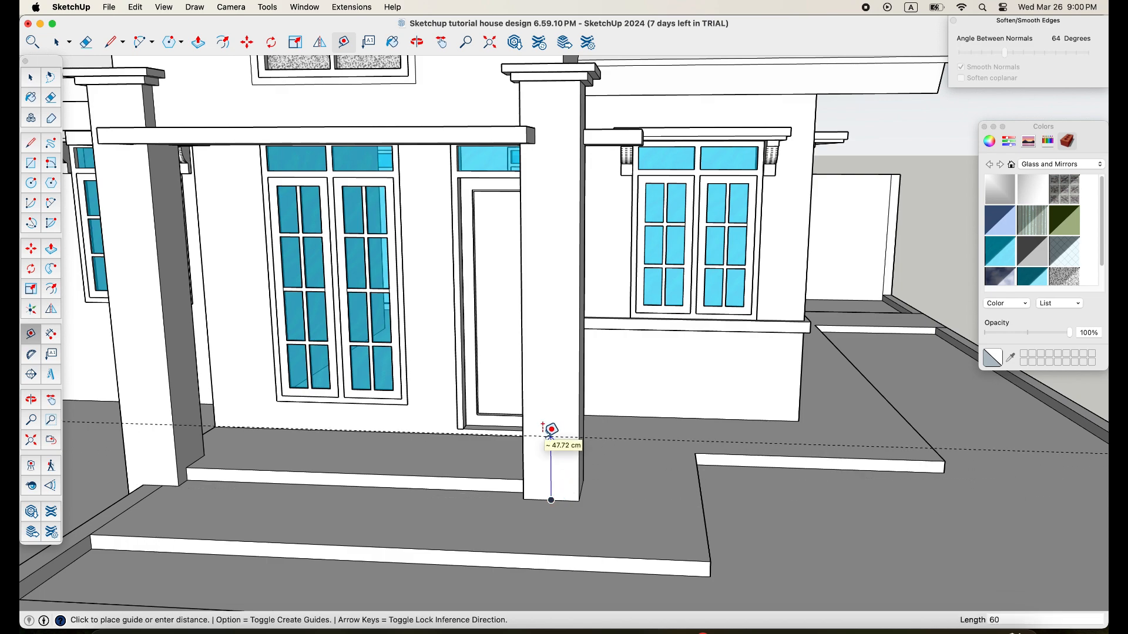
key("Return")
- Place a guide across the right porch column just below the underside of the porch beam
scroll(554, 390, "down", 4)
middle_click_drag(553, 380, 595, 367)
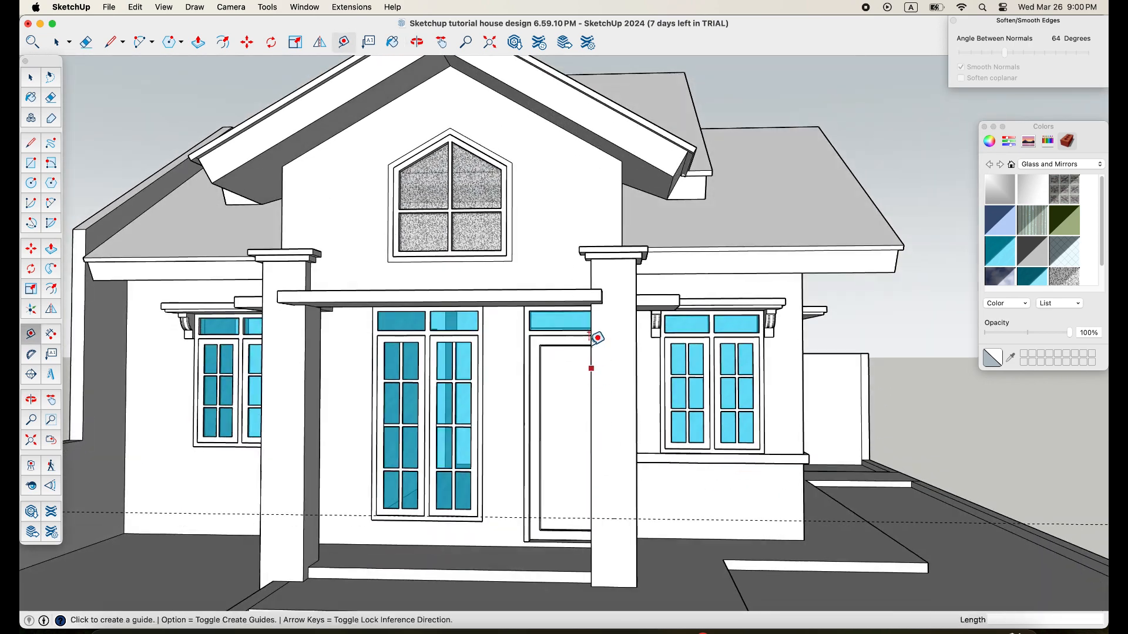
scroll(600, 358, "up", 6)
left_click(629, 292)
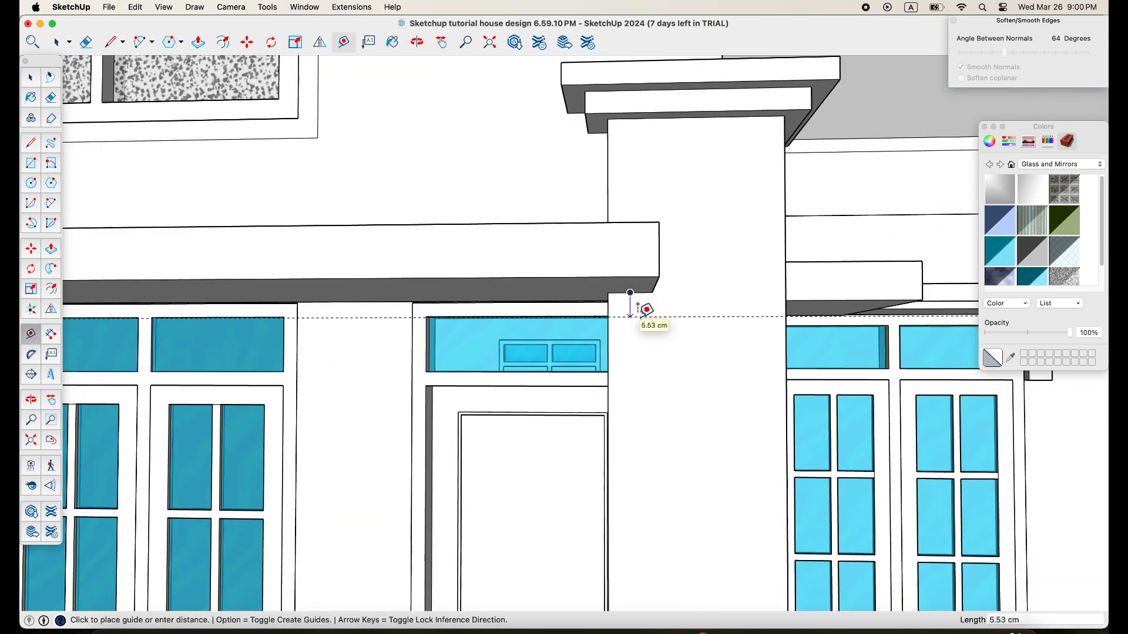
key("Return")
- Draw a rectangle on the right column's front face between the two guides and push it 40 cm through the column
scroll(633, 356, "down", 3)
middle_click_drag(633, 357, 619, 423)
scroll(647, 475, "down", 3)
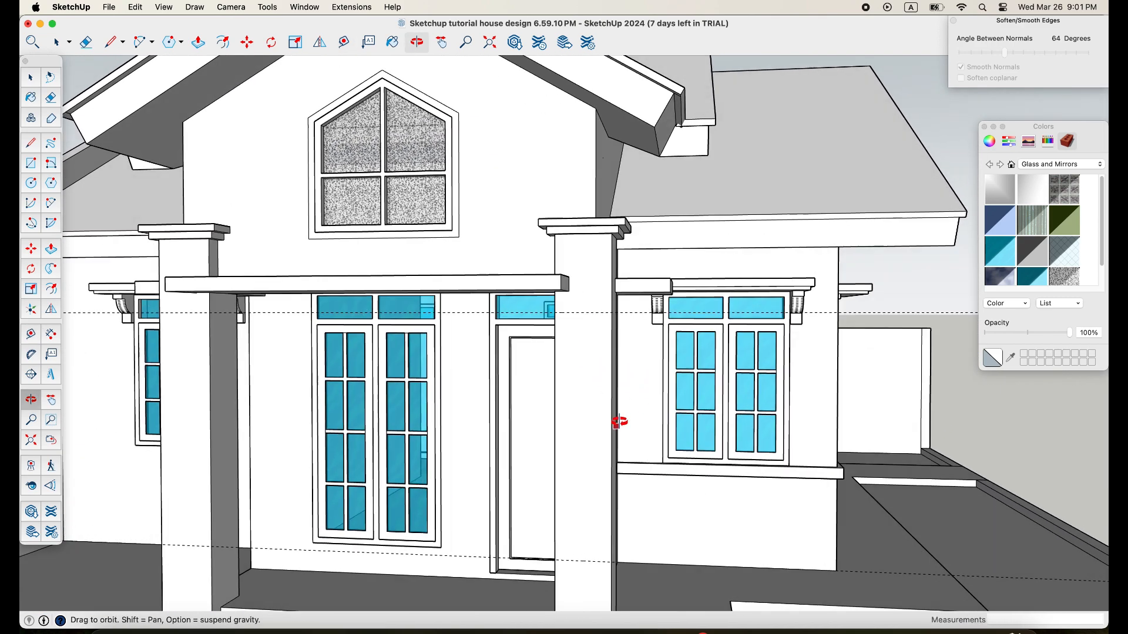
key("r")
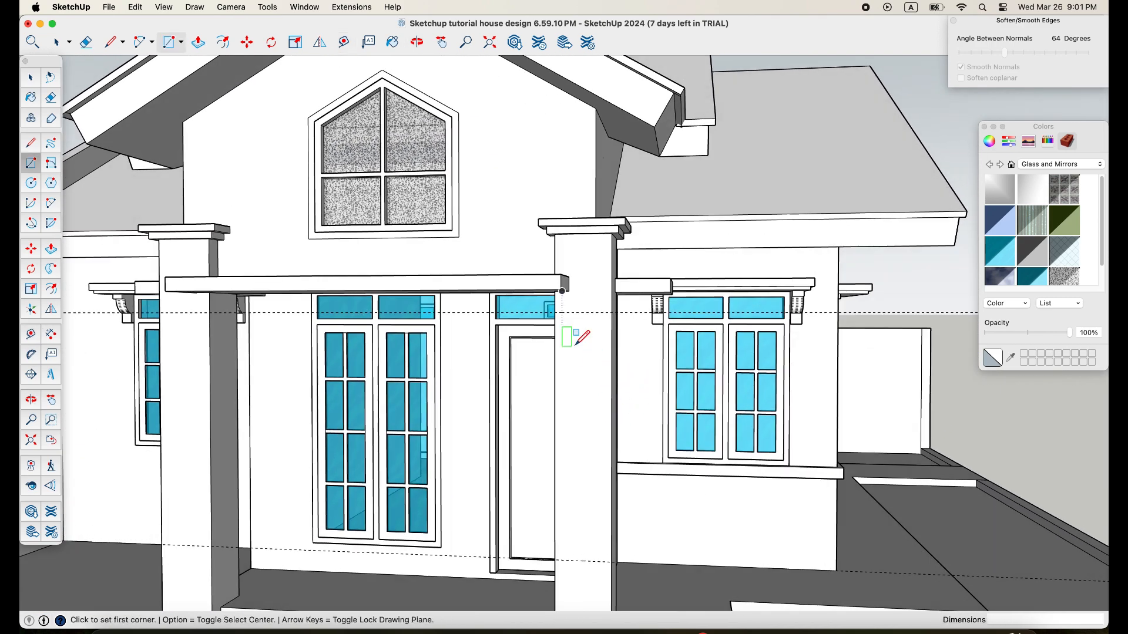
left_click(554, 312)
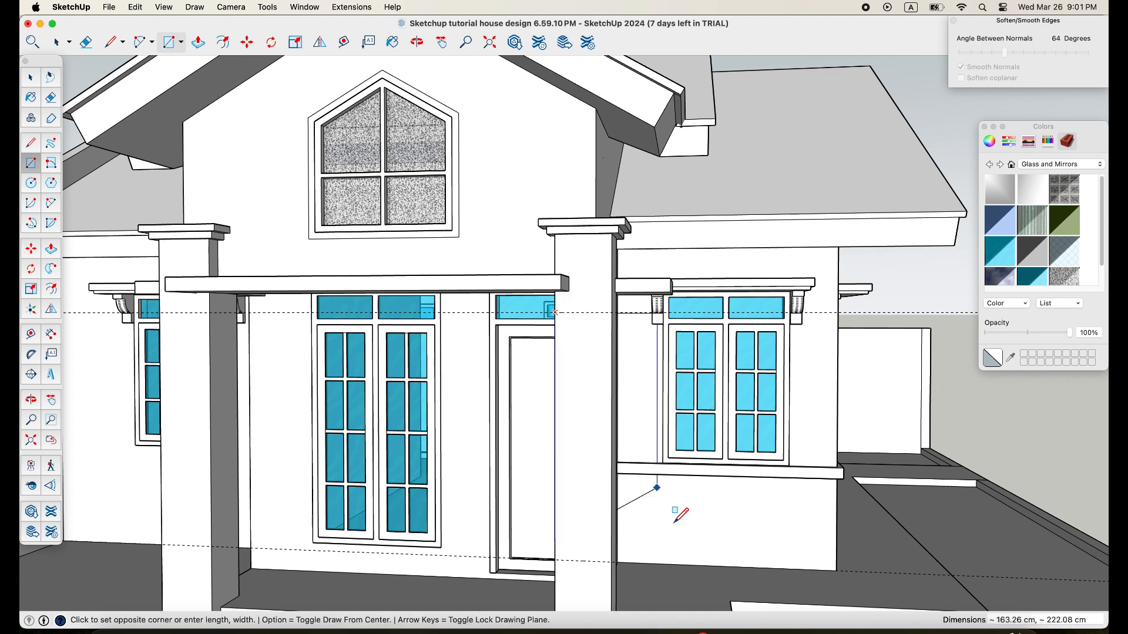
left_click(613, 562)
key("p")
left_click(595, 502)
type("40")
key("Return")
middle_click_drag(619, 486, 416, 571)
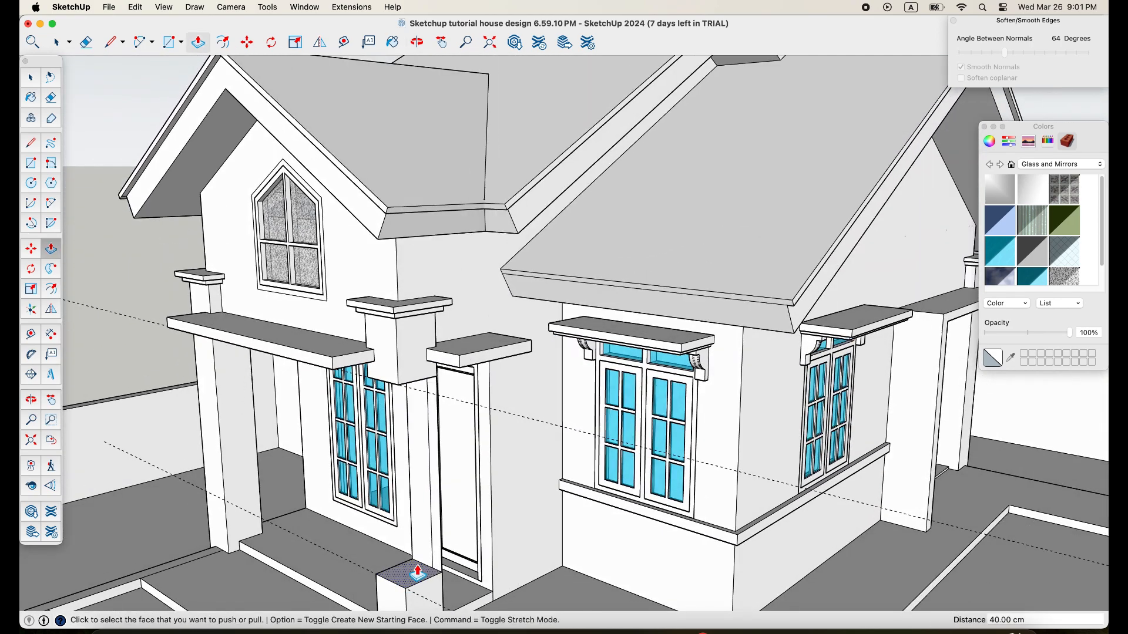
- Erase the leftover vertical edges between the upper and lower parts of the right porch column
key("e")
scroll(421, 531, "up", 3)
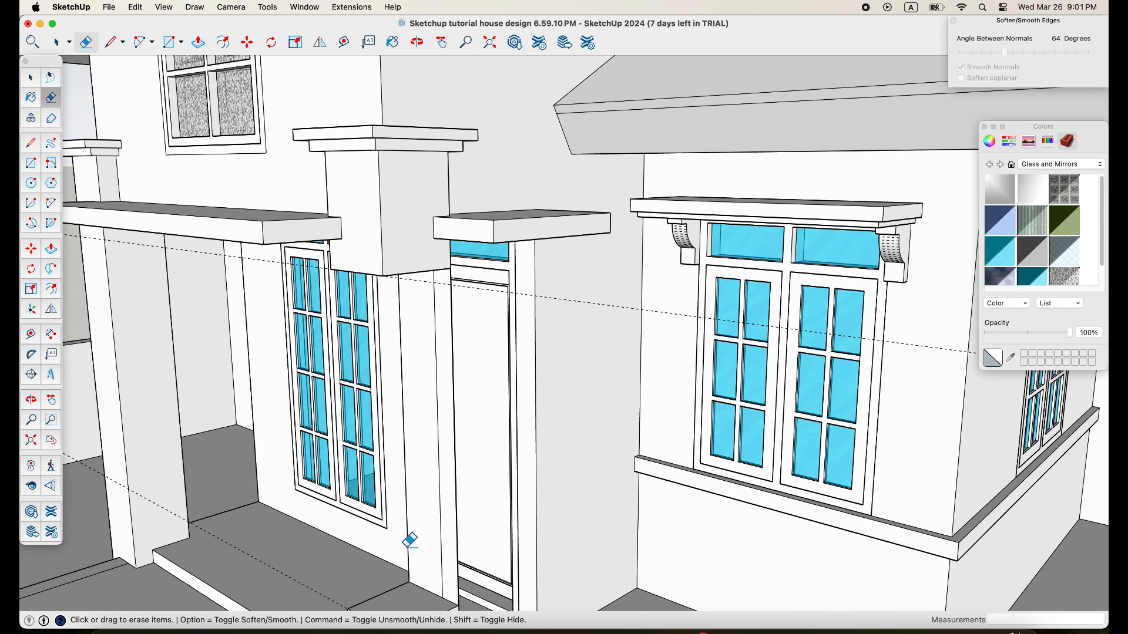
left_click(406, 544)
left_click(442, 544)
left_click(455, 541)
key("super+z")
- Draw a 175 by 40 cm rectangle on the left porch column's front face, starting at the upper guide
mouse_move(454, 545)
middle_mouse_down()
mouse_move(479, 495)
mouse_move(551, 561)
mouse_move(543, 546)
middle_mouse_up()
scroll(468, 494, "down", 10)
scroll(461, 383, "up", 6)
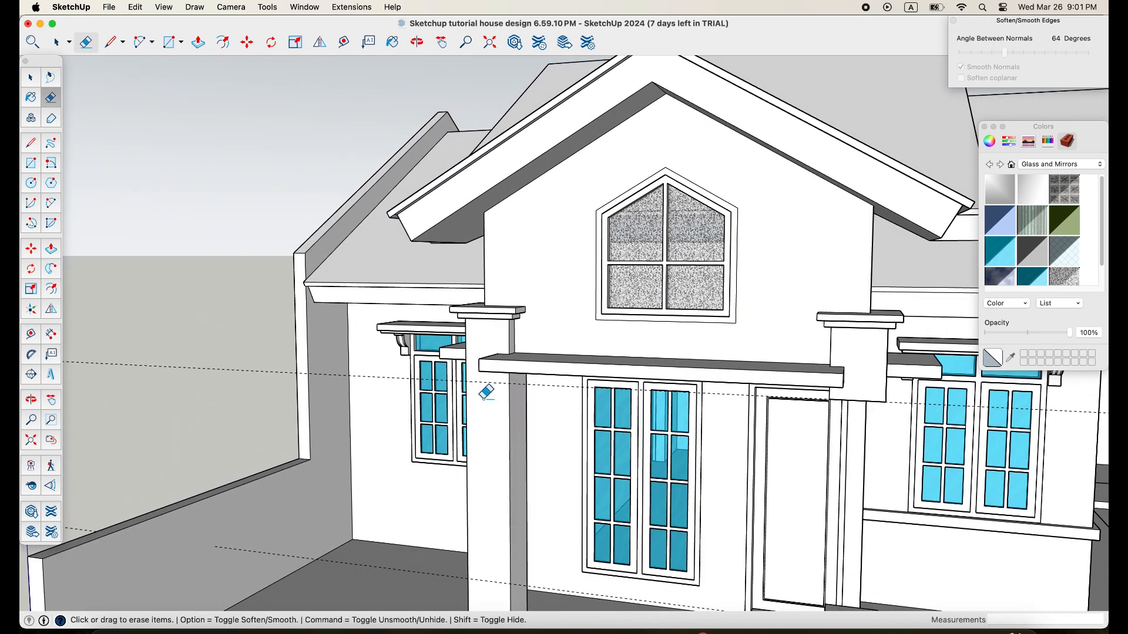
key("r")
left_click(466, 382)
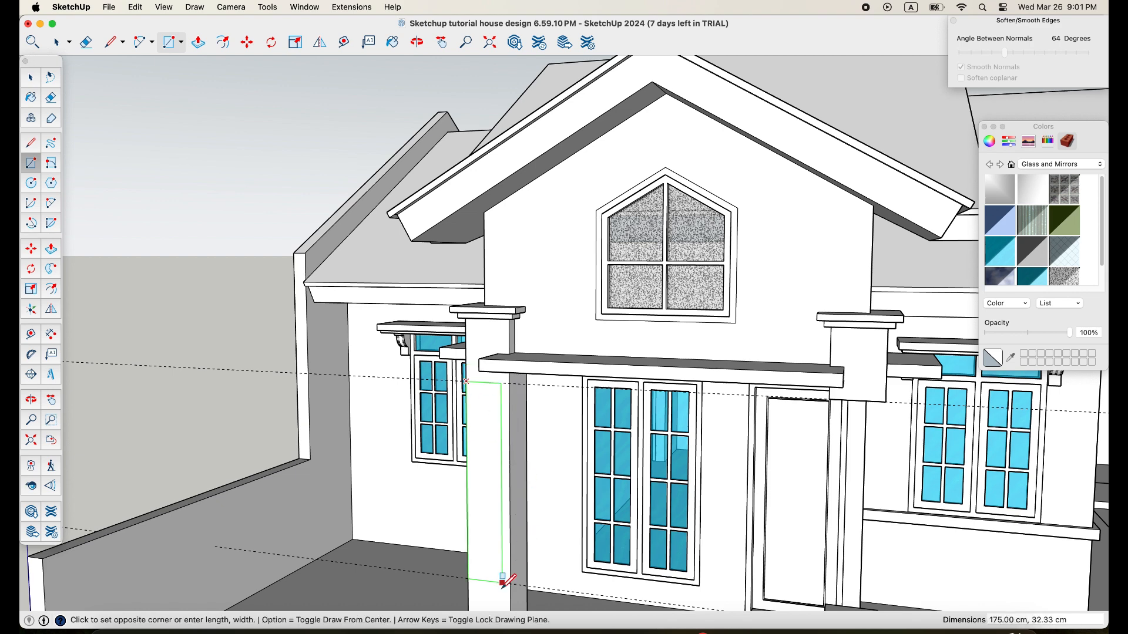
type("175,40")
key("Return")
- Push the rectangle through the left porch column and erase the leftover vertical edges
key("p")
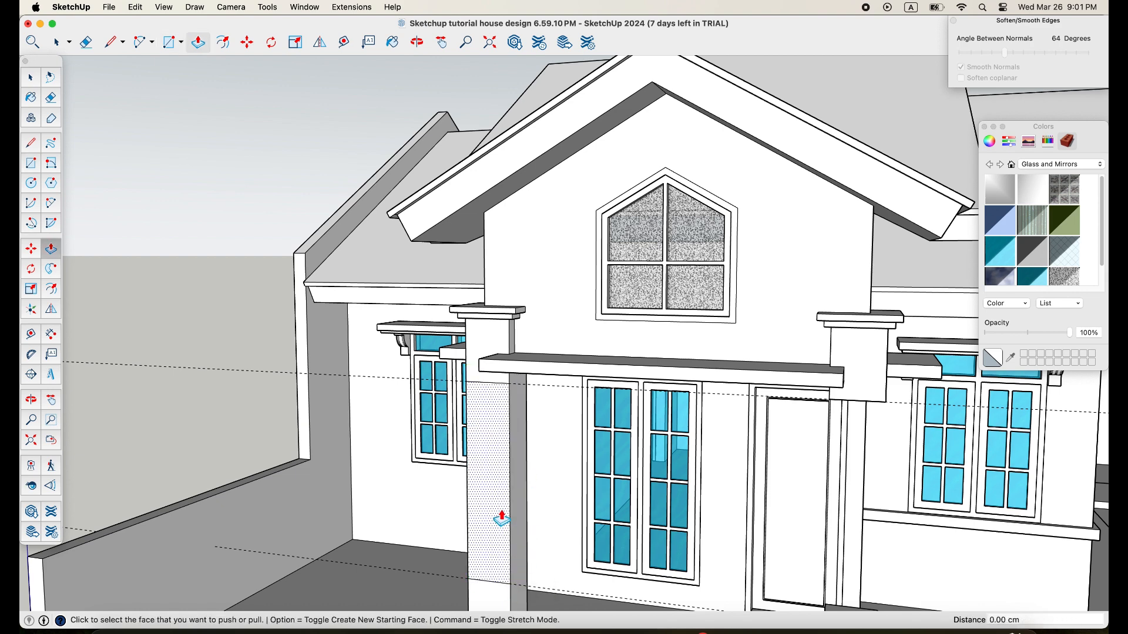
left_click(508, 514)
left_click(527, 494)
middle_click_drag(534, 537, 411, 591)
key("e")
left_click_drag(408, 524, 454, 538)
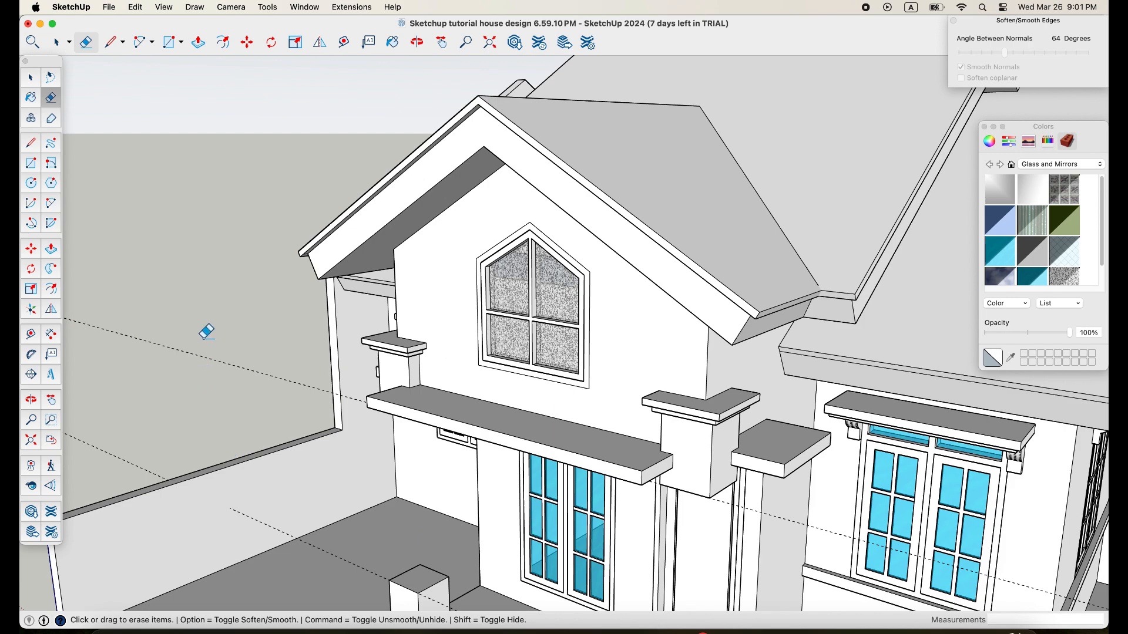
- Place a guide 8 cm below the top edge on the front face of the left column's base block
scroll(391, 488, "down", 5)
middle_click_drag(411, 486, 469, 479)
scroll(388, 454, "up", 5)
scroll(390, 447, "up", 5)
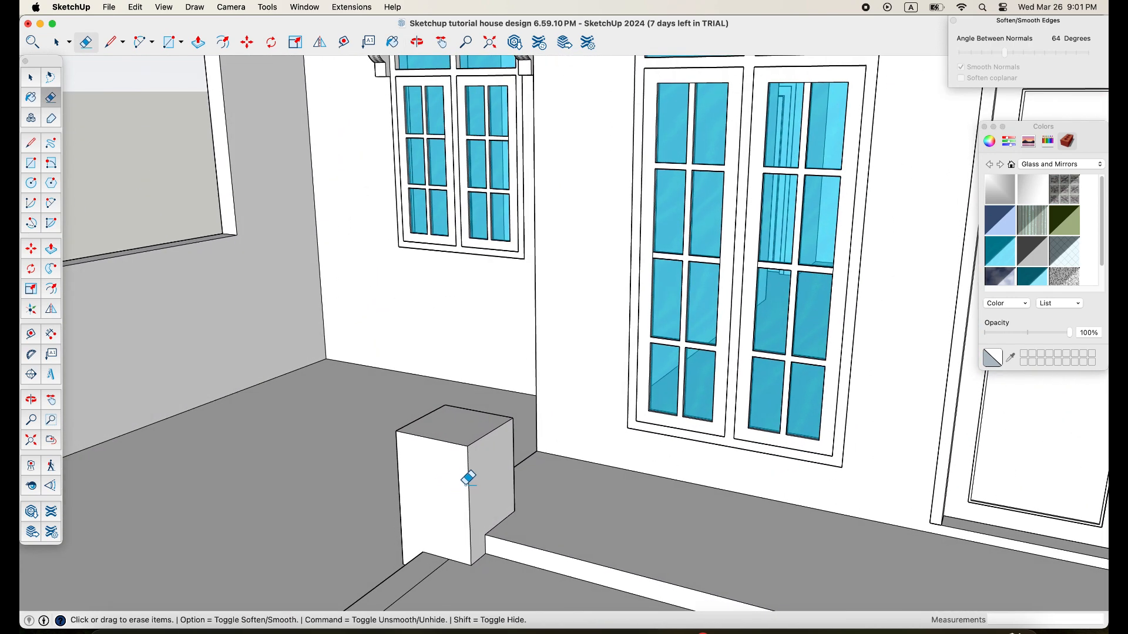
key("t")
scroll(442, 448, "up", 3)
left_click(444, 435)
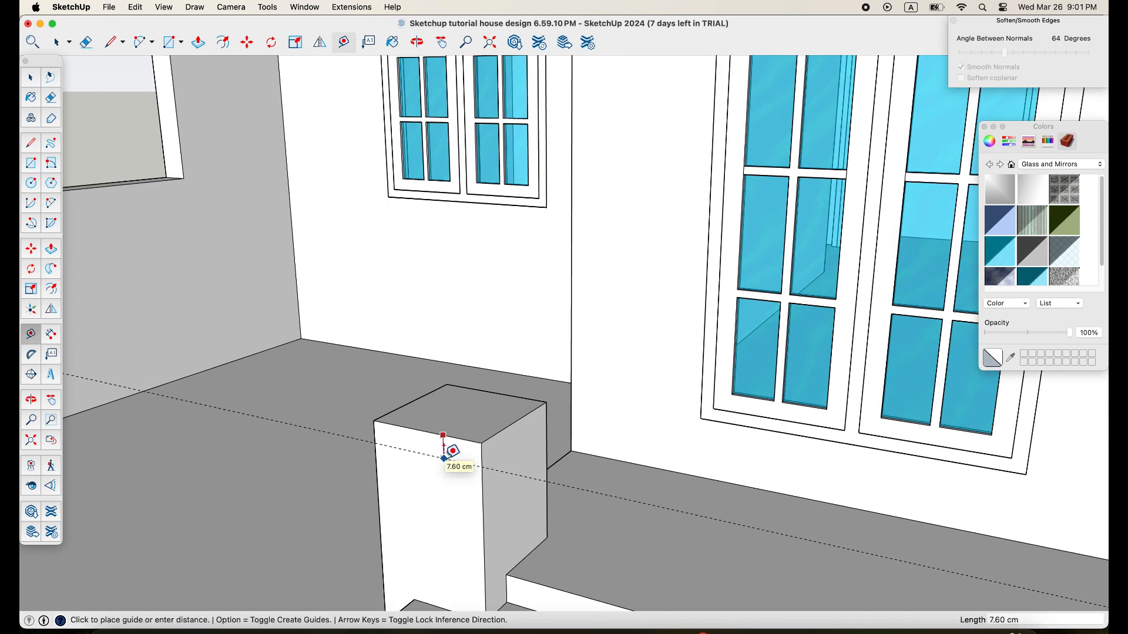
left_click(444, 457)
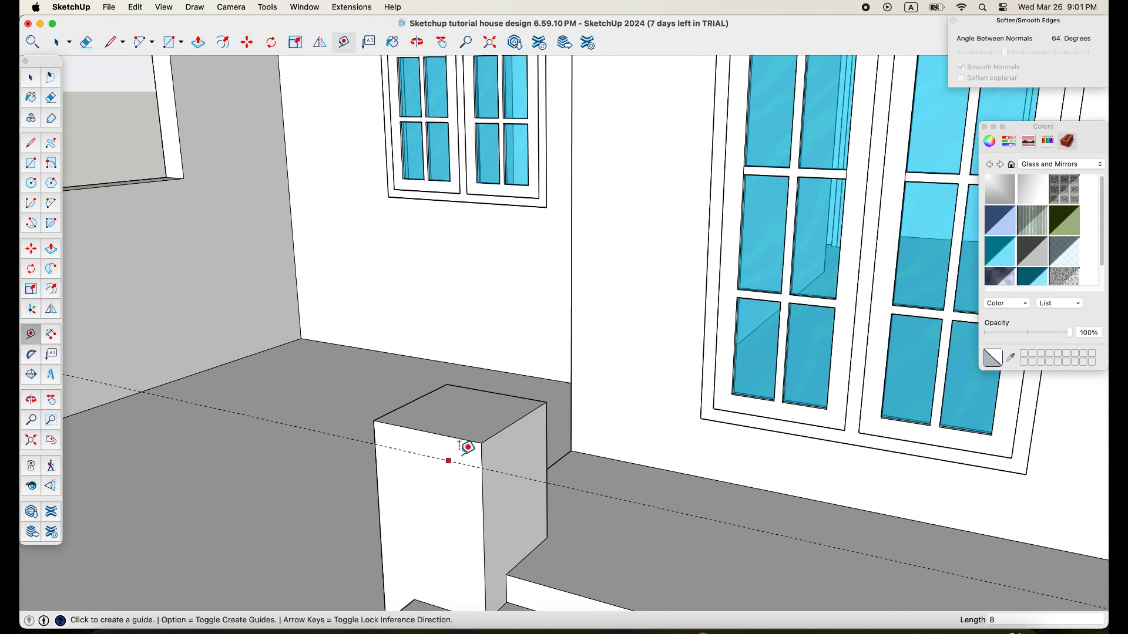
- Add a guide 8 cm below the block's top side edge and draw a 40 by 40 cm horizontal rectangle along both guides
left_click(507, 425)
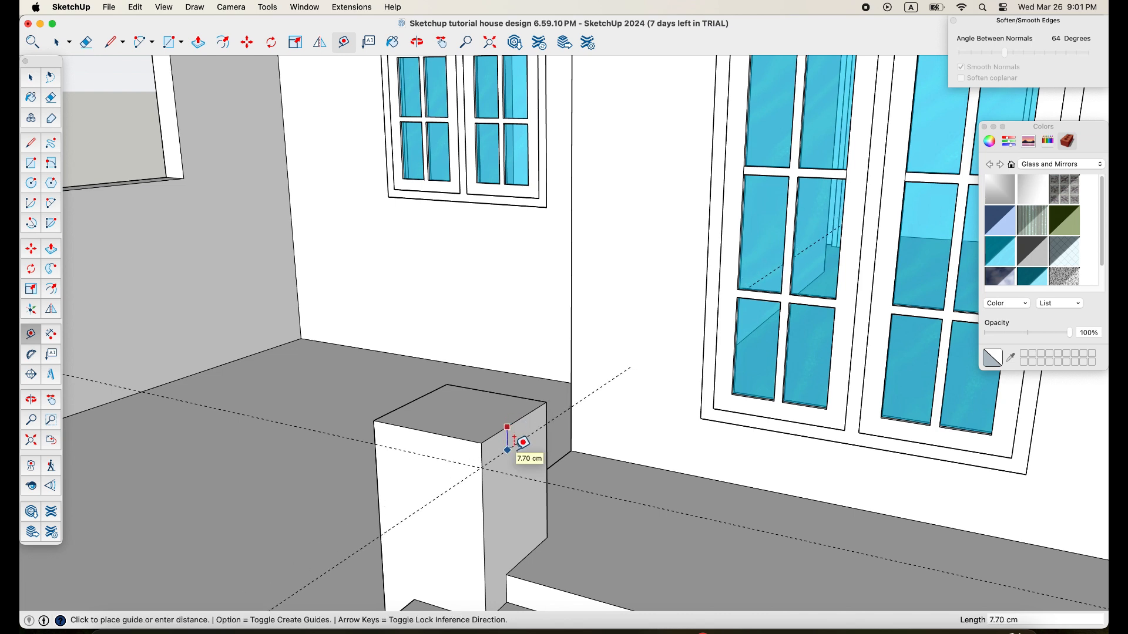
left_click(514, 439)
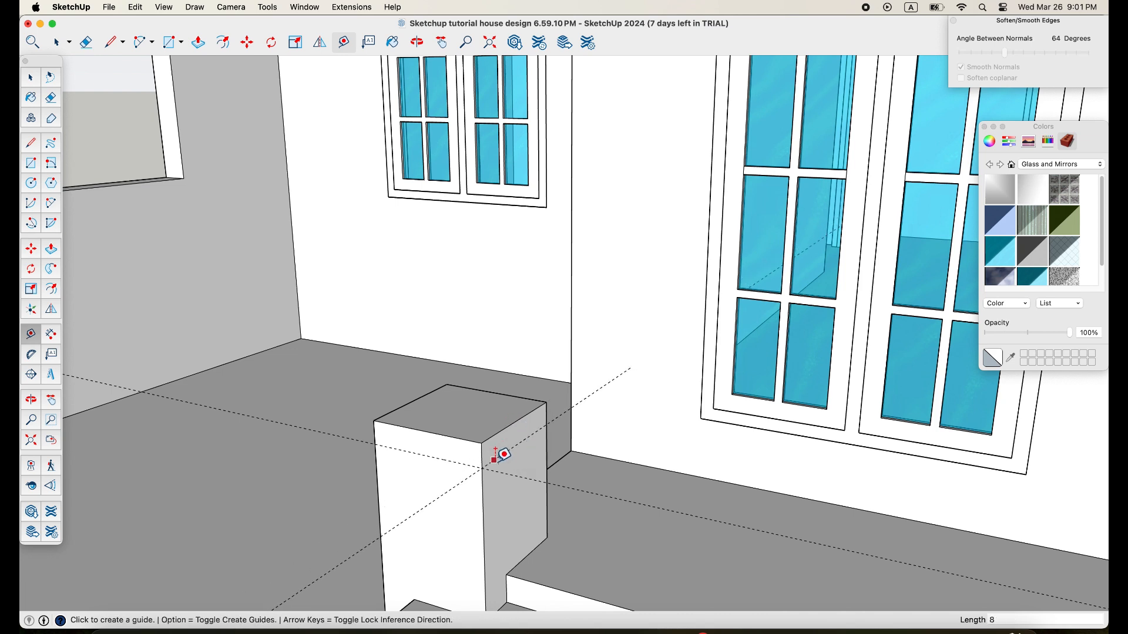
key("r")
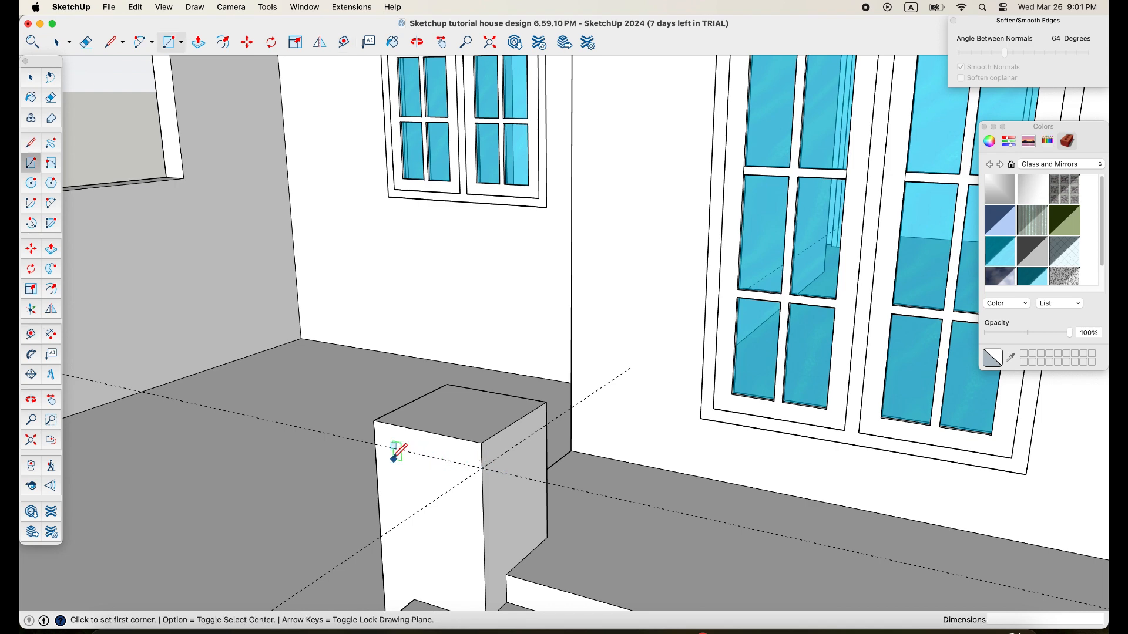
left_click(375, 444)
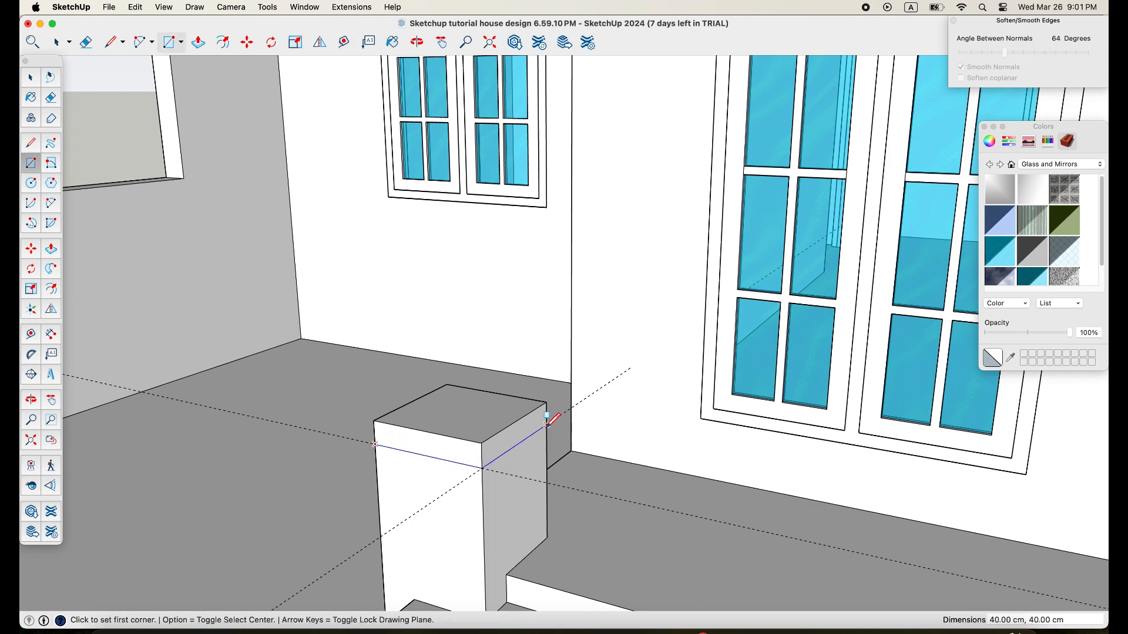
- Place a guide about 52 cm above the bottom edge of the right column's base block, level with the existing guide
scroll(499, 464, "down", 5)
middle_click_drag(546, 470, 505, 473)
scroll(499, 497, "down", 3)
scroll(493, 490, "up", 6)
key("t")
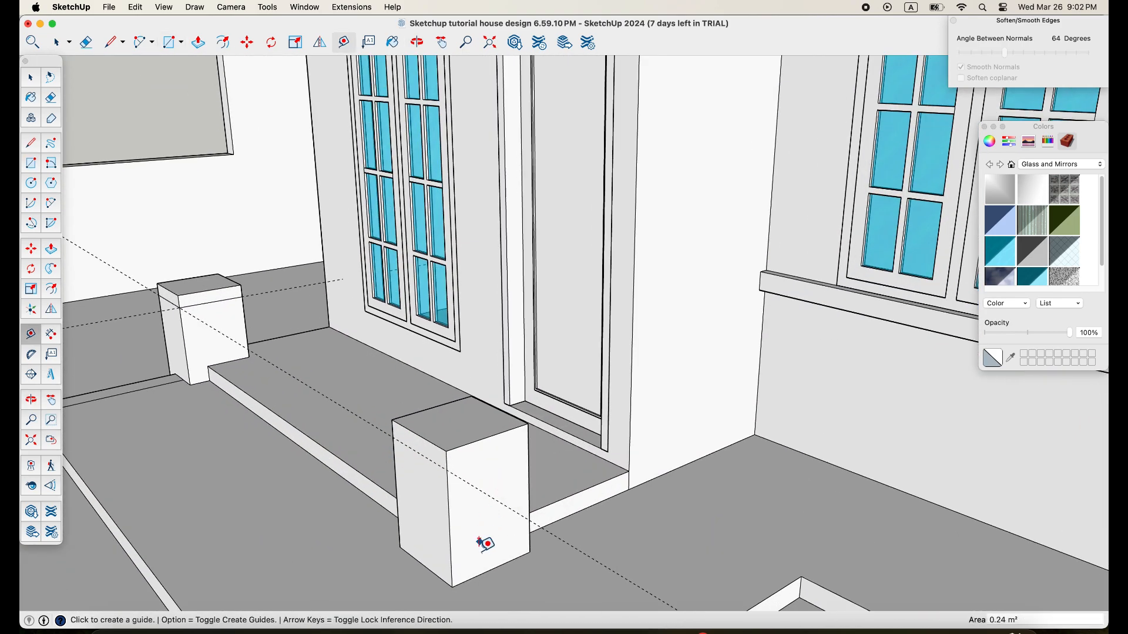
left_click(479, 575)
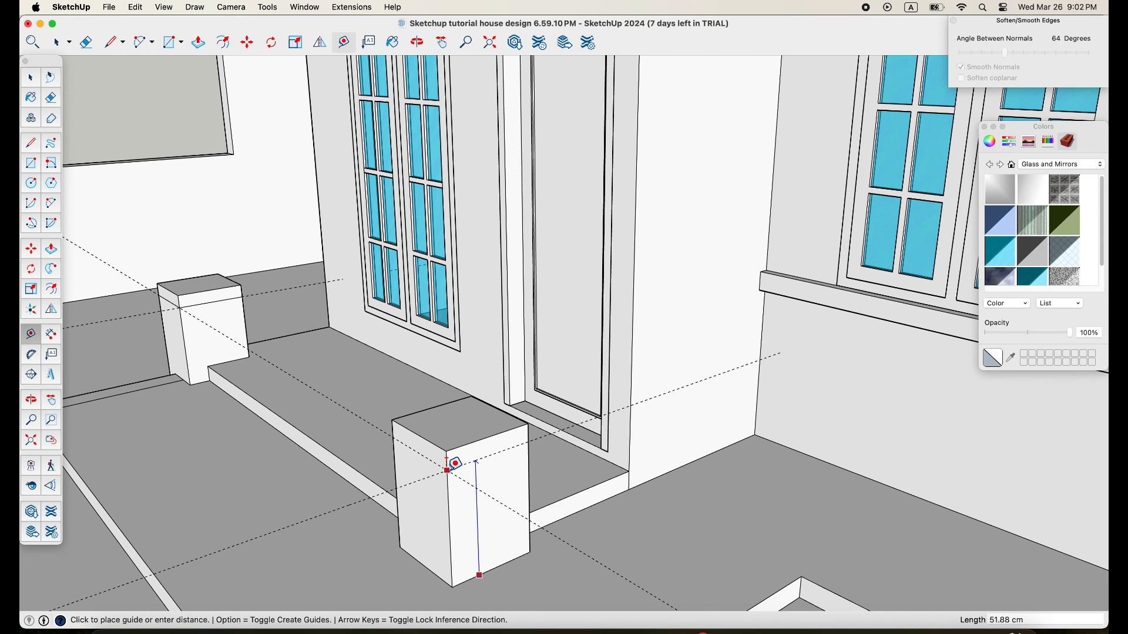
- Try to draw a horizontal rectangle along the guides around the right column's base block
key("r")
left_click(394, 437)
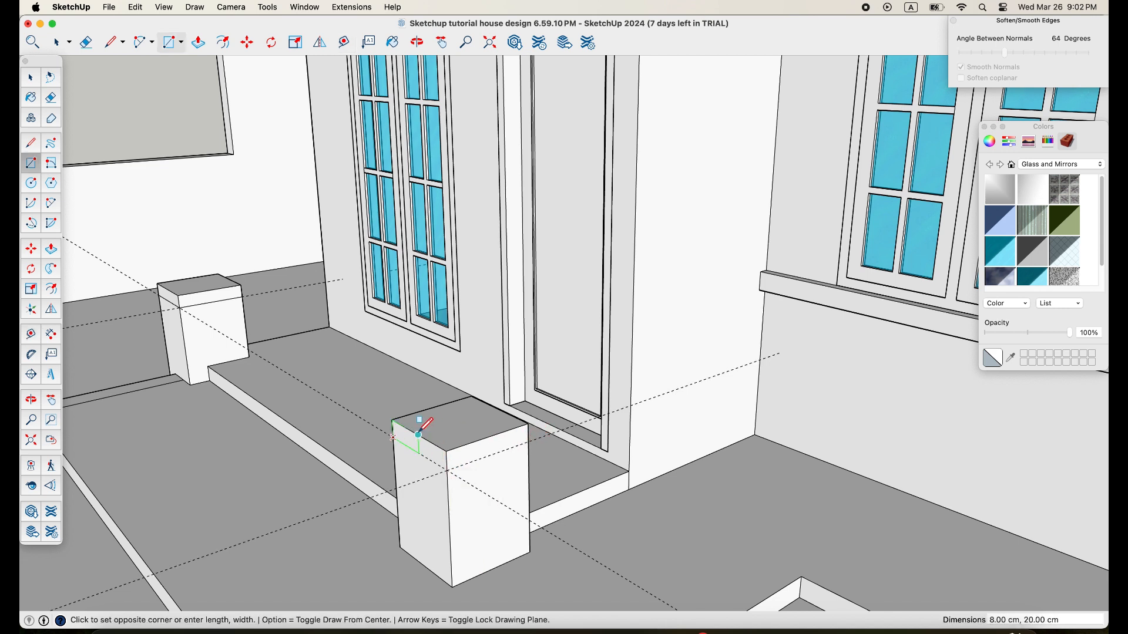
left_click(530, 440)
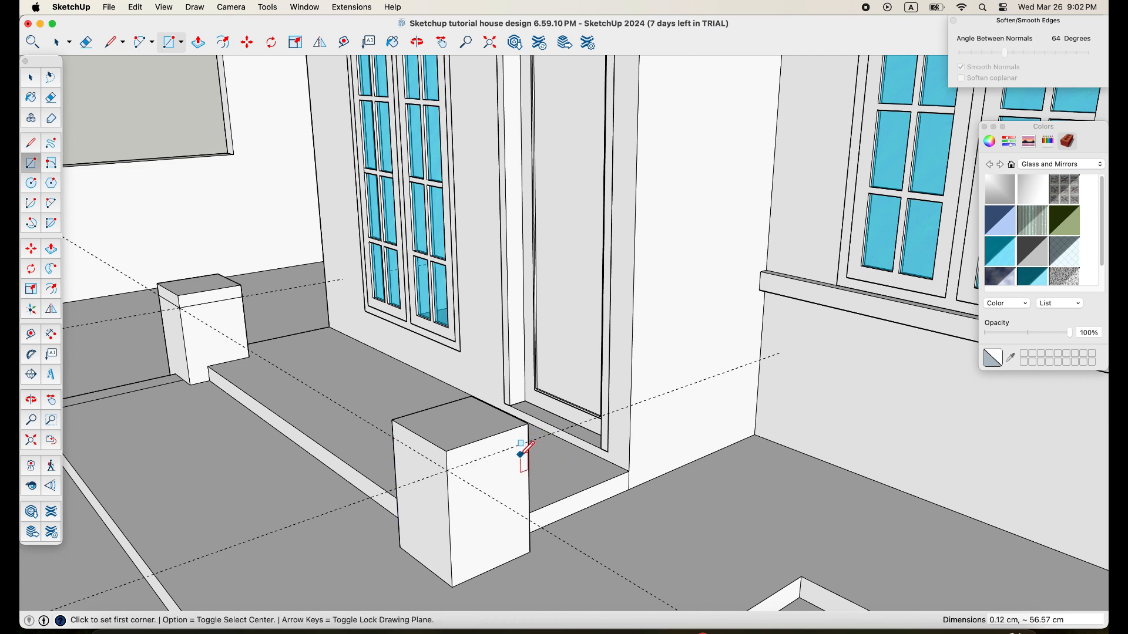
key("e")
left_click(370, 399)
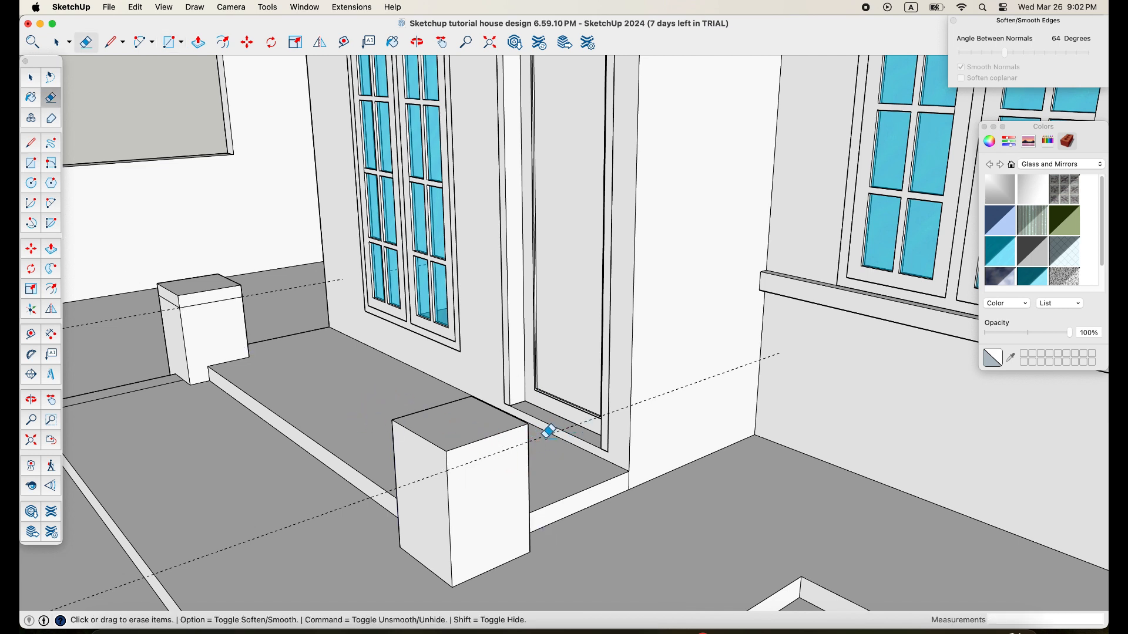
key("super")
- Draw a horizontal rectangle along the guides around the right column's base block and erase both guides
key("r")
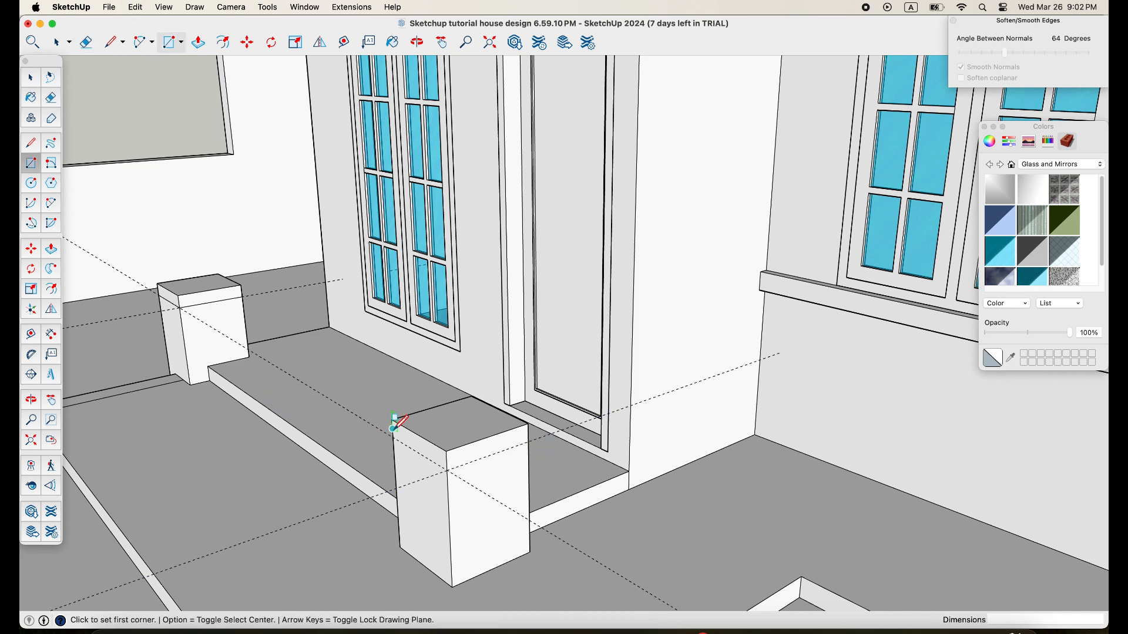
left_click(393, 437)
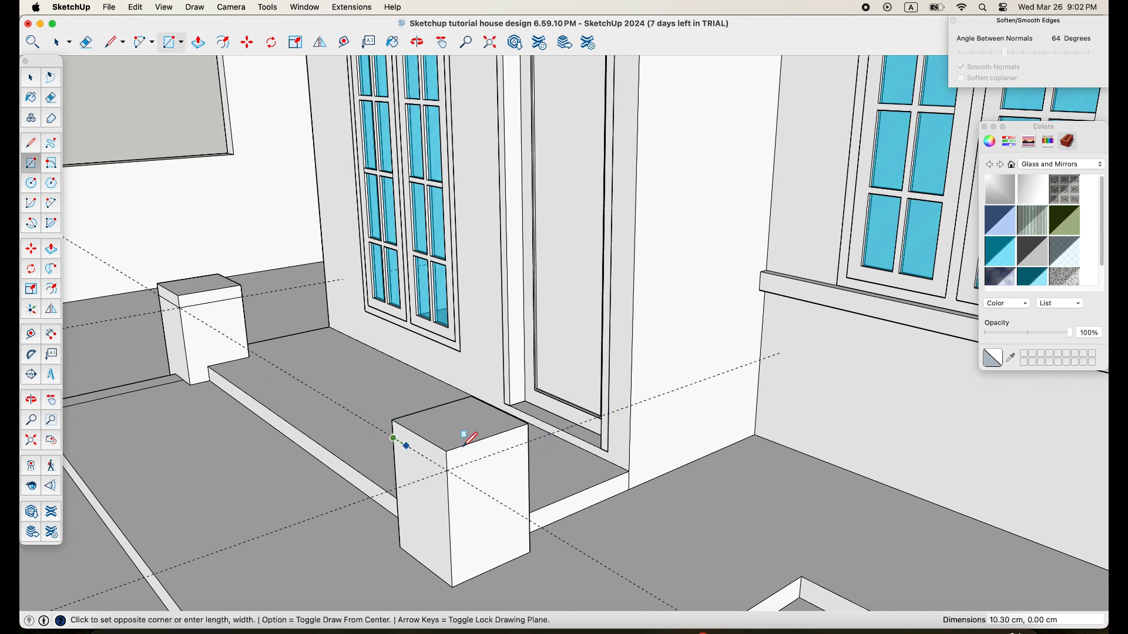
left_click(528, 441)
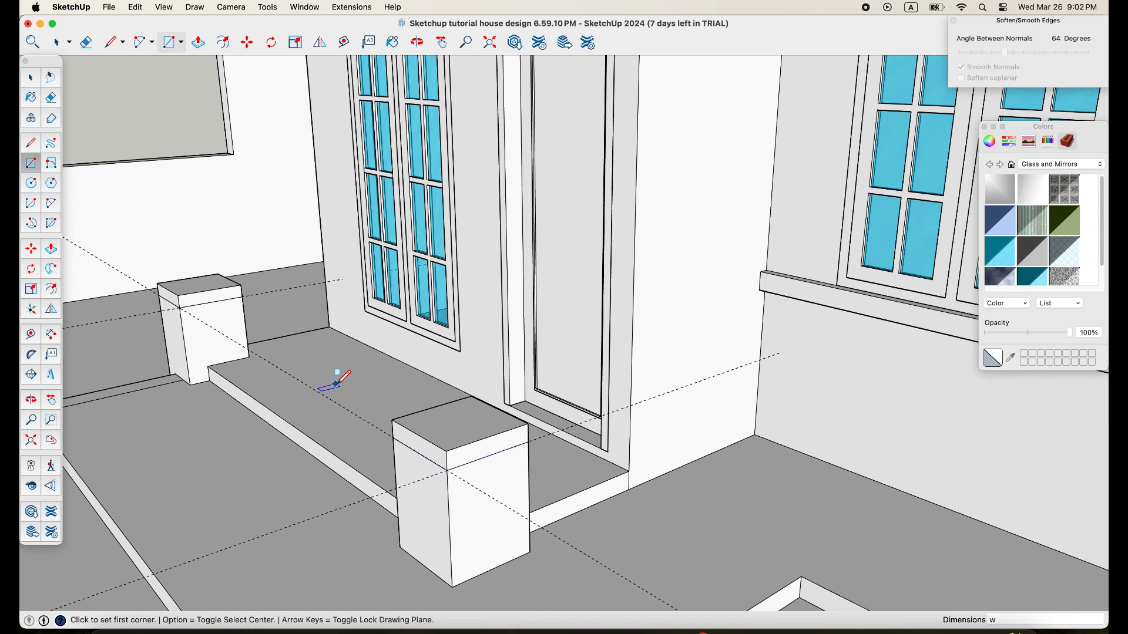
key("e")
left_click_drag(337, 384, 330, 416)
mouse_move(311, 494)
left_mouse_down()
mouse_move(329, 514)
mouse_move(353, 517)
left_mouse_up()
- Pull the front and outer side faces of the right base block's top band outward 5 cm each
key("p")
left_click(478, 457)
key("Return")
left_click(435, 461)
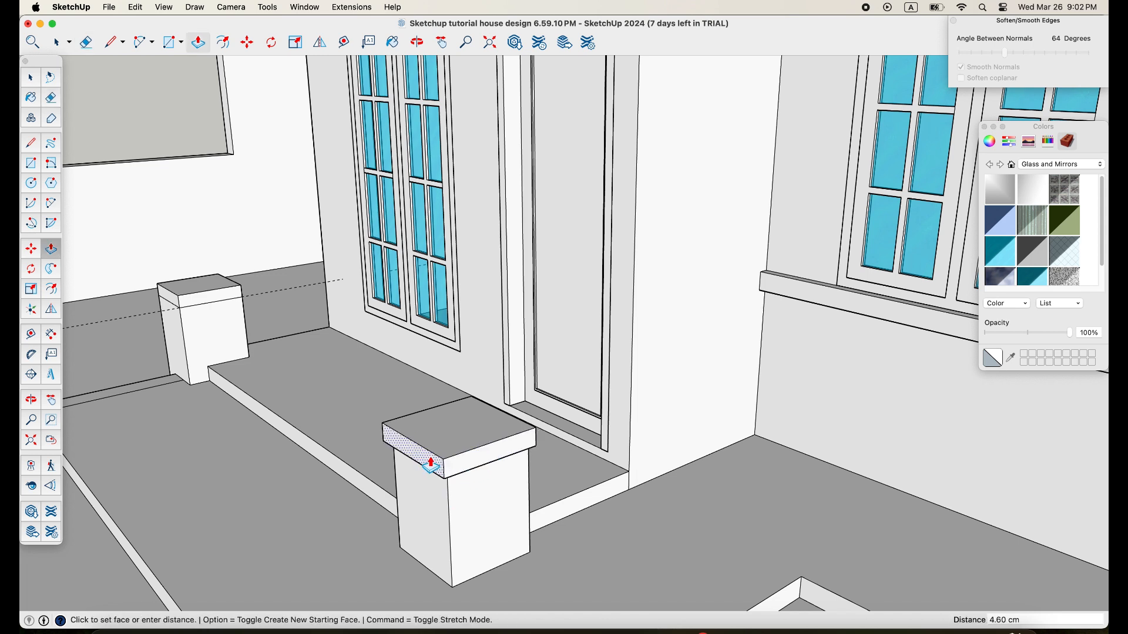
- Erase the edge splitting the rear face of the right block's top band and pull that face out 5 cm
scroll(495, 497, "down", 2)
middle_click_drag(537, 494, 423, 531)
scroll(533, 474, "up", 4)
middle_click_drag(533, 474, 314, 431)
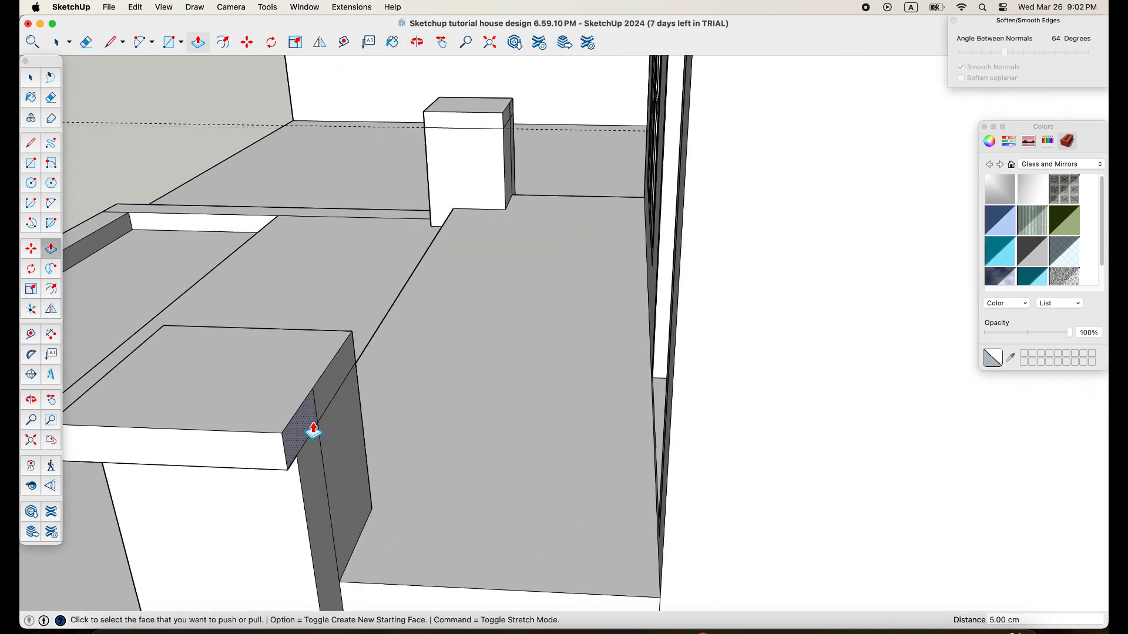
key("e")
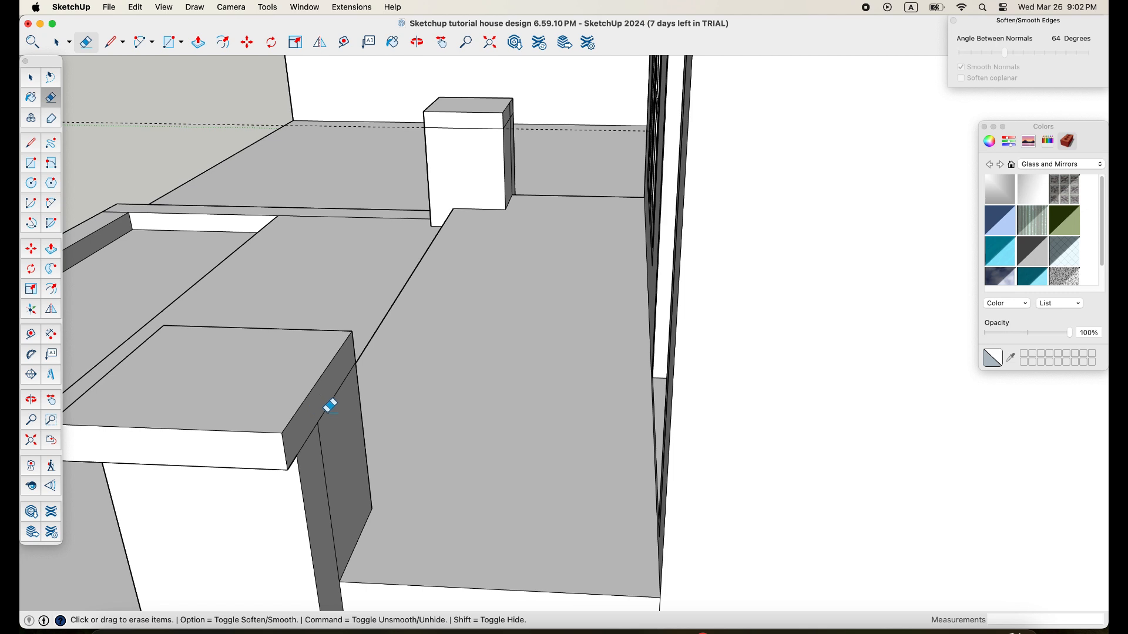
left_click_drag(332, 455, 333, 416)
key("p")
left_click(317, 403)
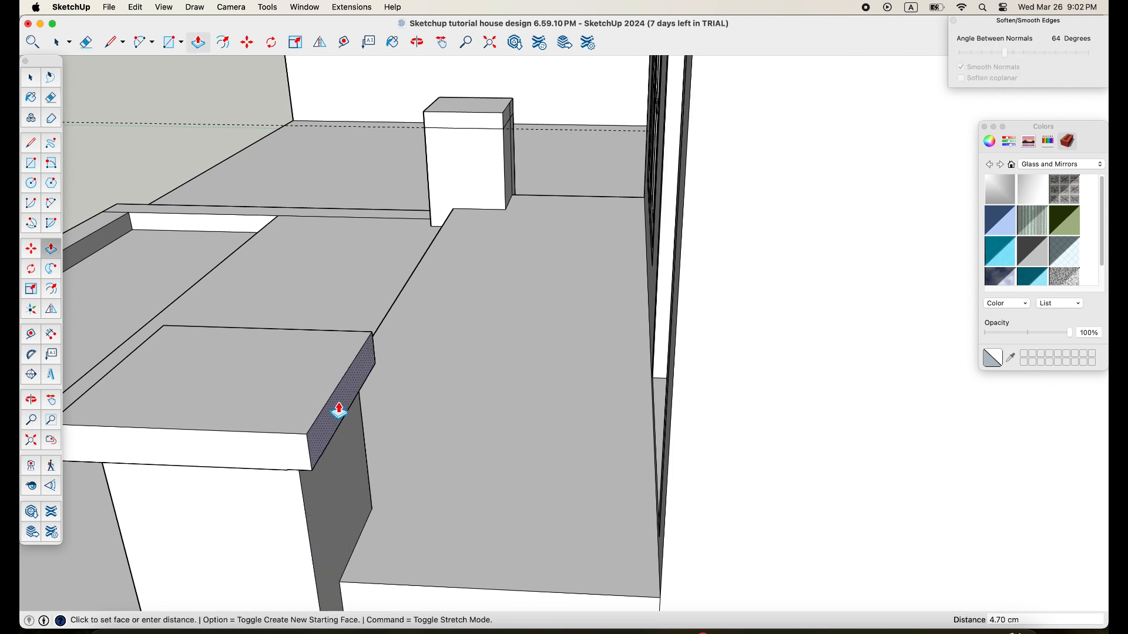
key("Return")
- Pull the inner side face of the right block's top band outward 5 cm
scroll(282, 461, "down", 5)
middle_click_drag(294, 473, 561, 449)
middle_click_drag(561, 449, 728, 448, "shift")
scroll(758, 409, "up", 5)
left_click(756, 403)
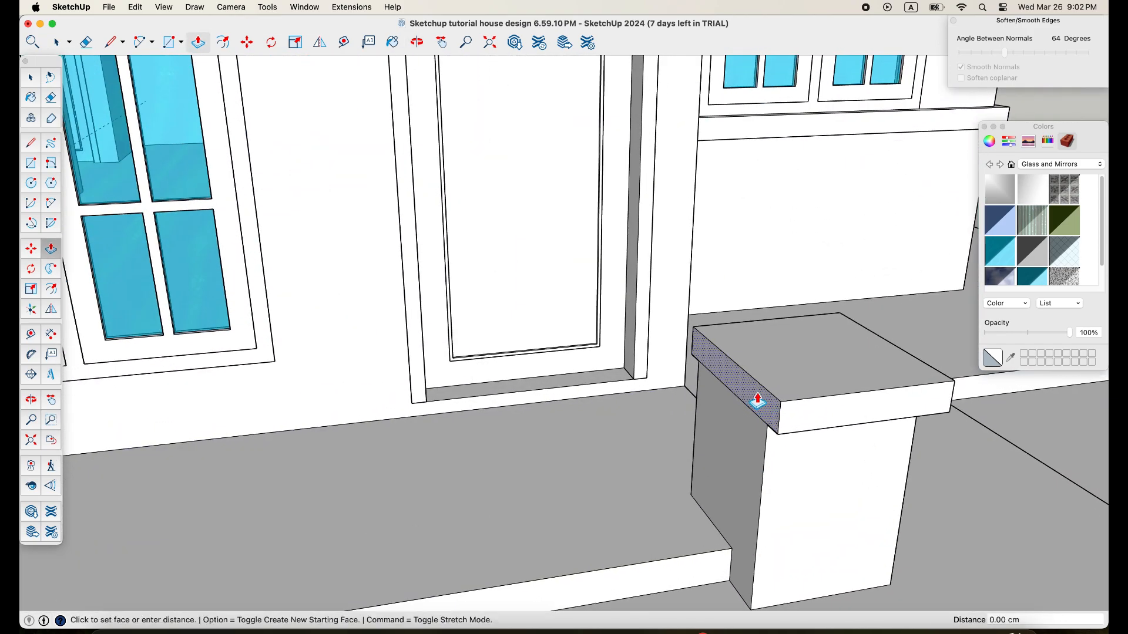
type("5")
key("Return")
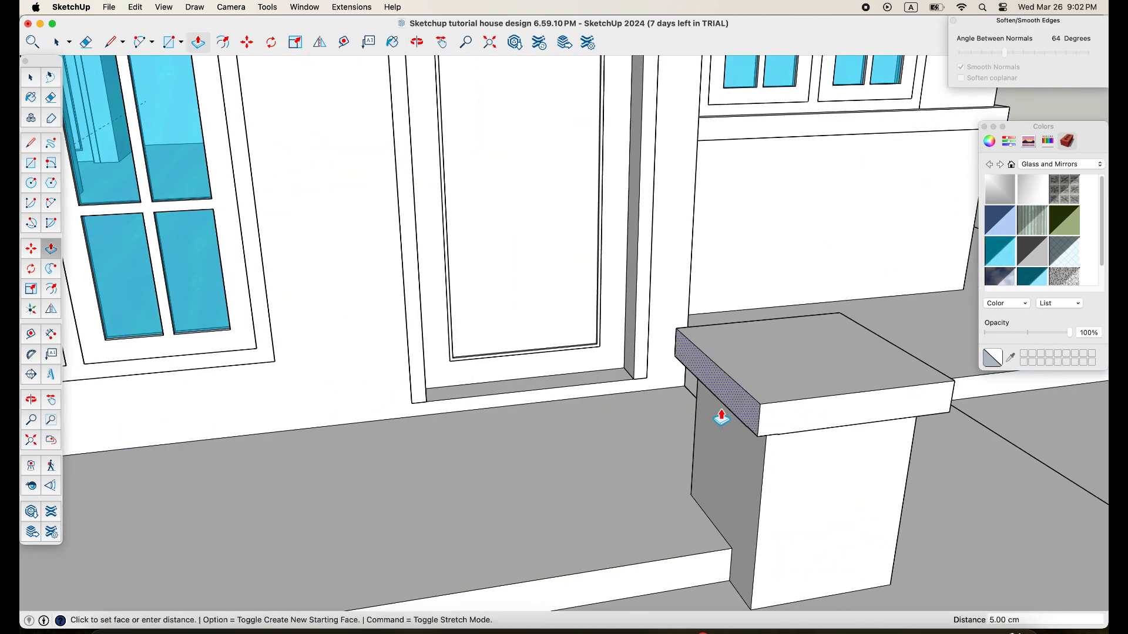
- Pull the front and outer side faces of the left base block's top band outward 5 cm each
scroll(734, 405, "down", 5)
middle_click_drag(677, 428, 498, 465)
scroll(562, 434, "up", 5)
scroll(562, 434, "up", 2)
left_click(564, 403)
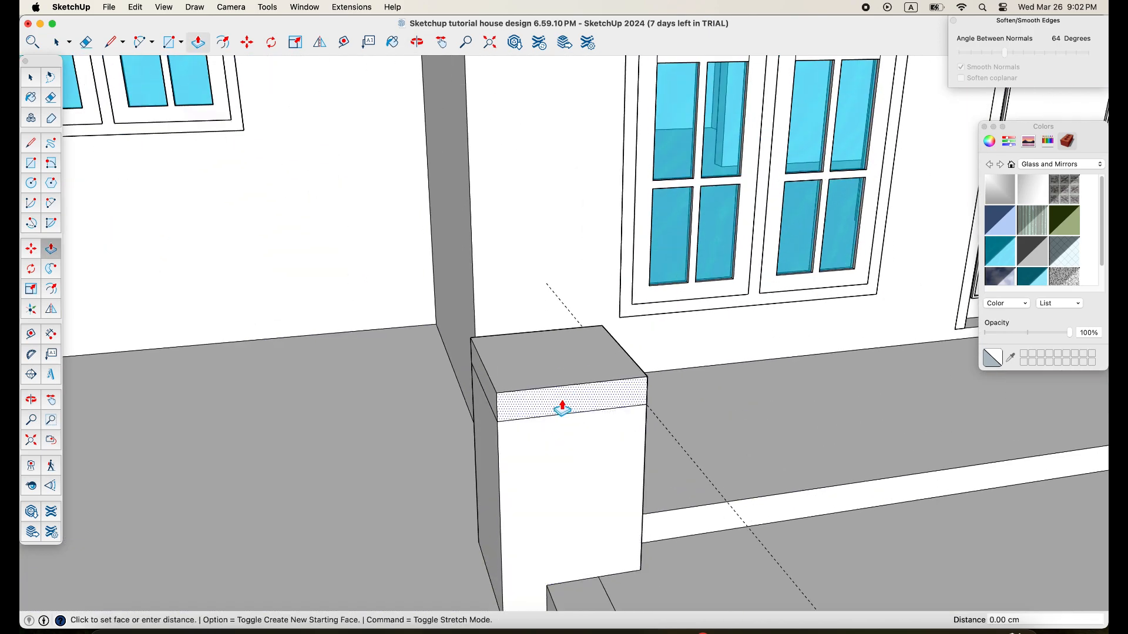
scroll(574, 422, "down", 2)
type("5")
key("Return")
middle_click_drag(574, 423, 534, 420)
scroll(541, 420, "up", 3)
left_click(550, 418)
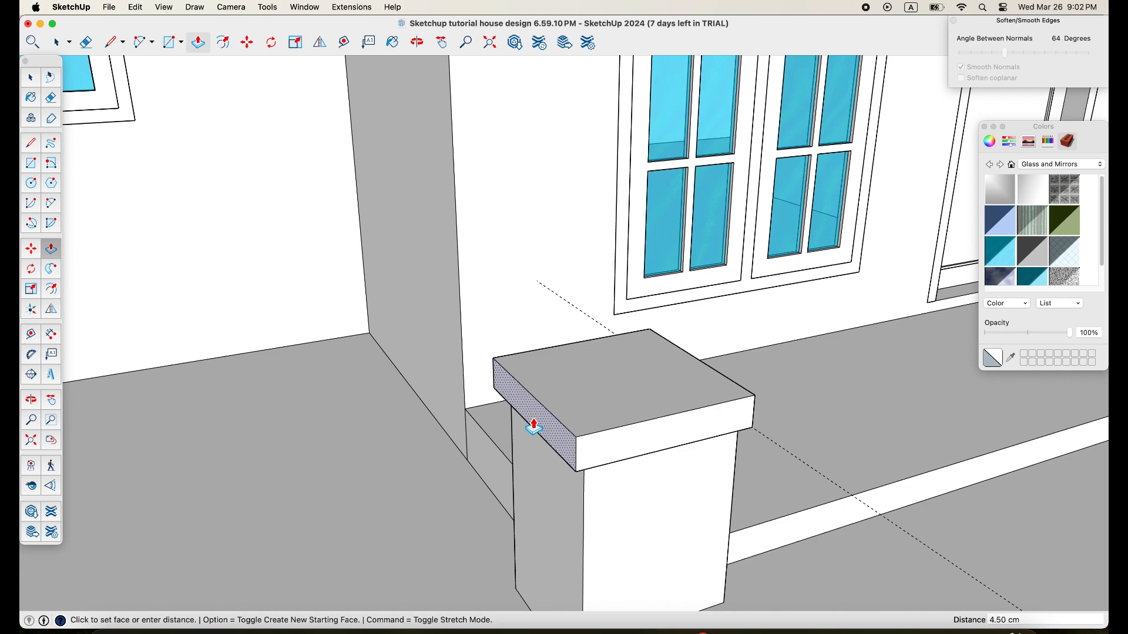
key("Return")
- Pull the inner side face of the left block's top band outward 5 cm
scroll(562, 439, "down", 3)
middle_click_drag(641, 477, 443, 463, "shift")
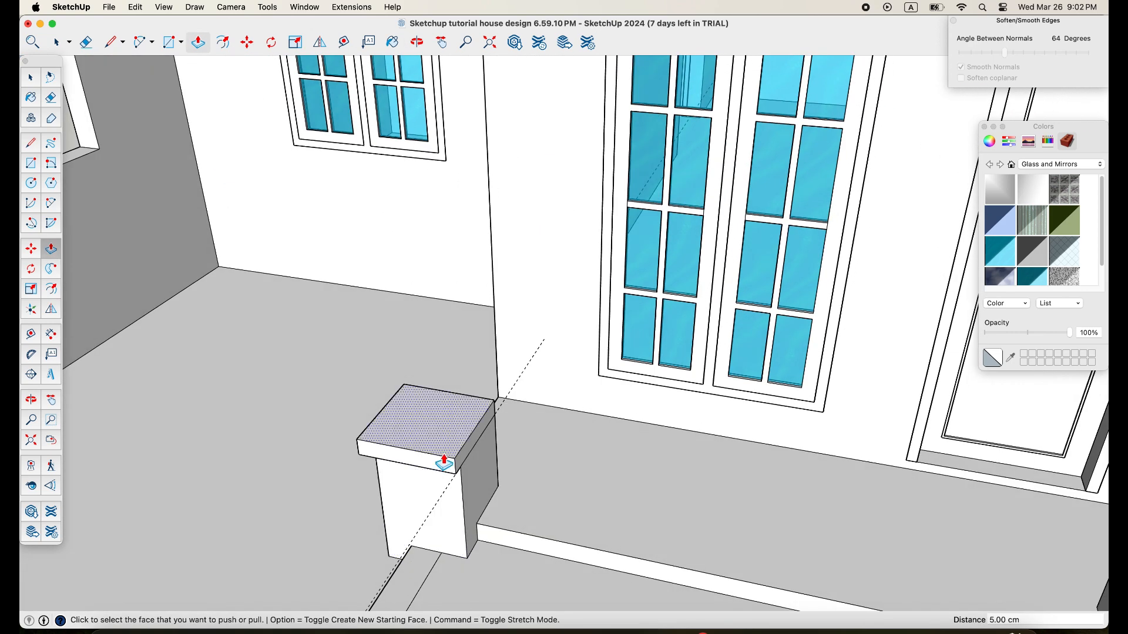
scroll(445, 463, "up", 3)
left_click(486, 433)
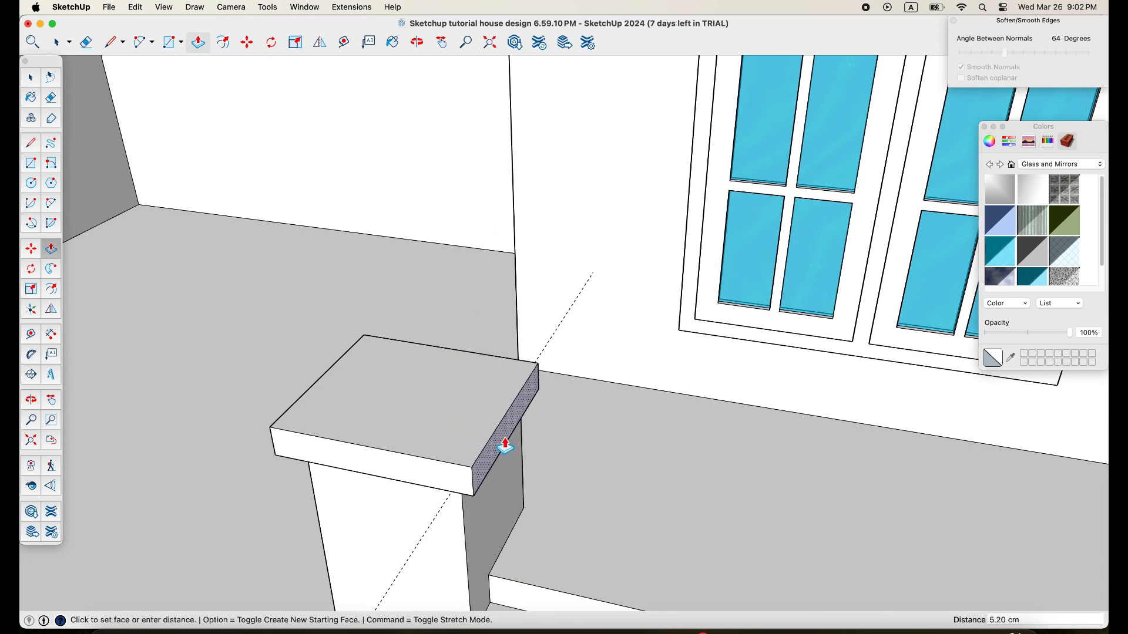
key("Return")
- Erase the edge splitting the rear face of the left block's top band and pull that face out 5 cm
scroll(505, 447, "down", 3)
middle_click_drag(503, 486, 446, 513)
scroll(545, 442, "up", 3)
scroll(544, 441, "up", 3)
middle_click_drag(544, 442, 355, 444)
scroll(421, 351, "up", 5)
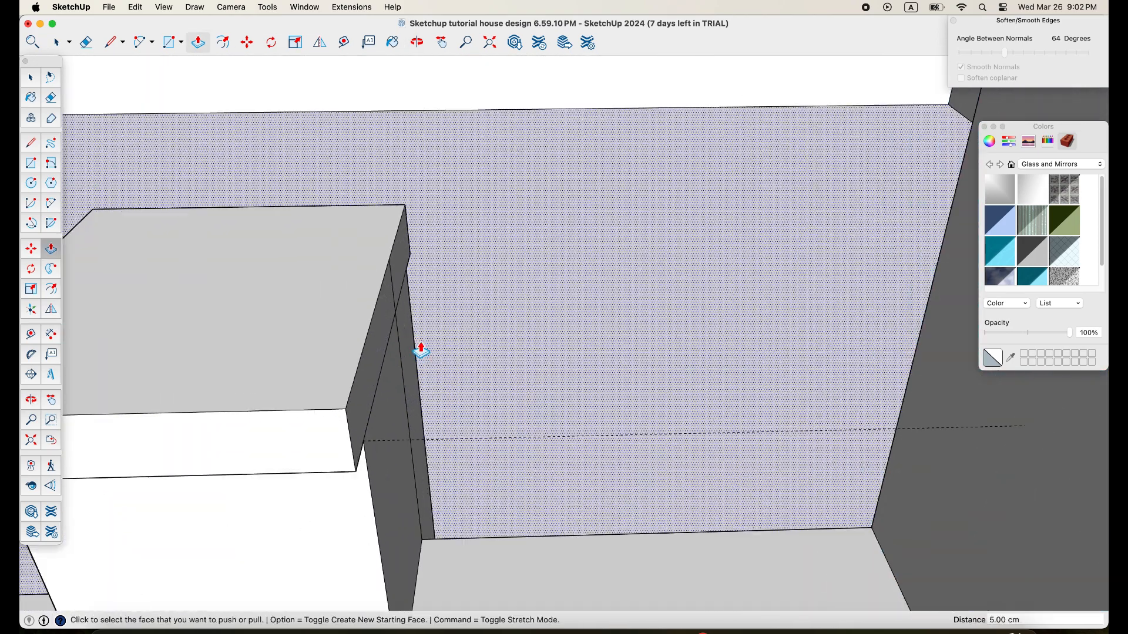
key("e")
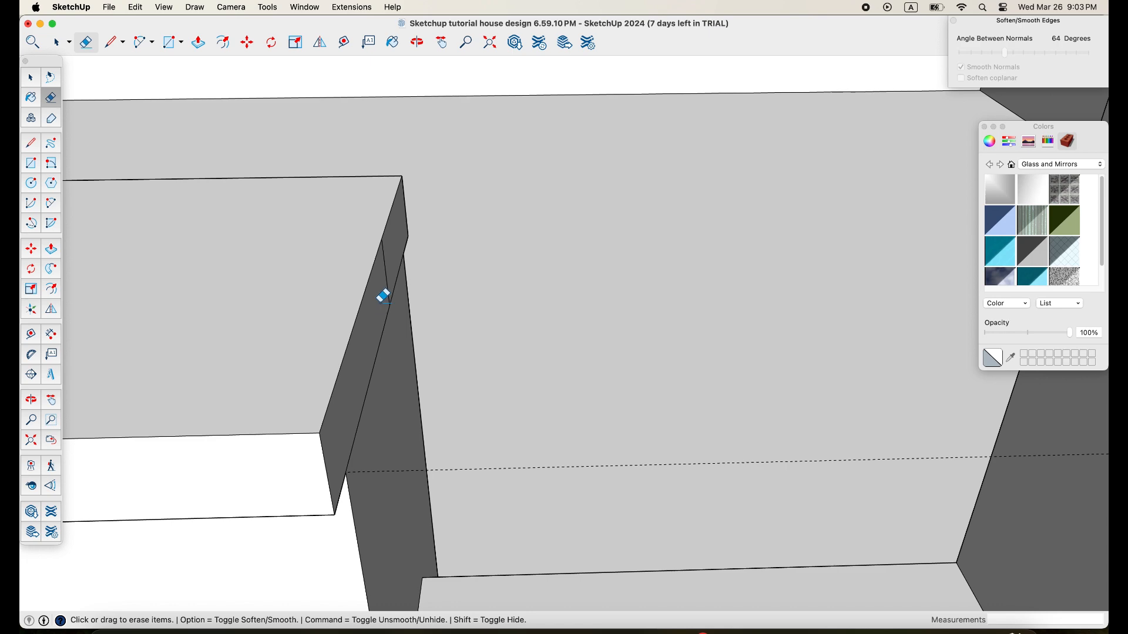
left_click(386, 264)
key("p")
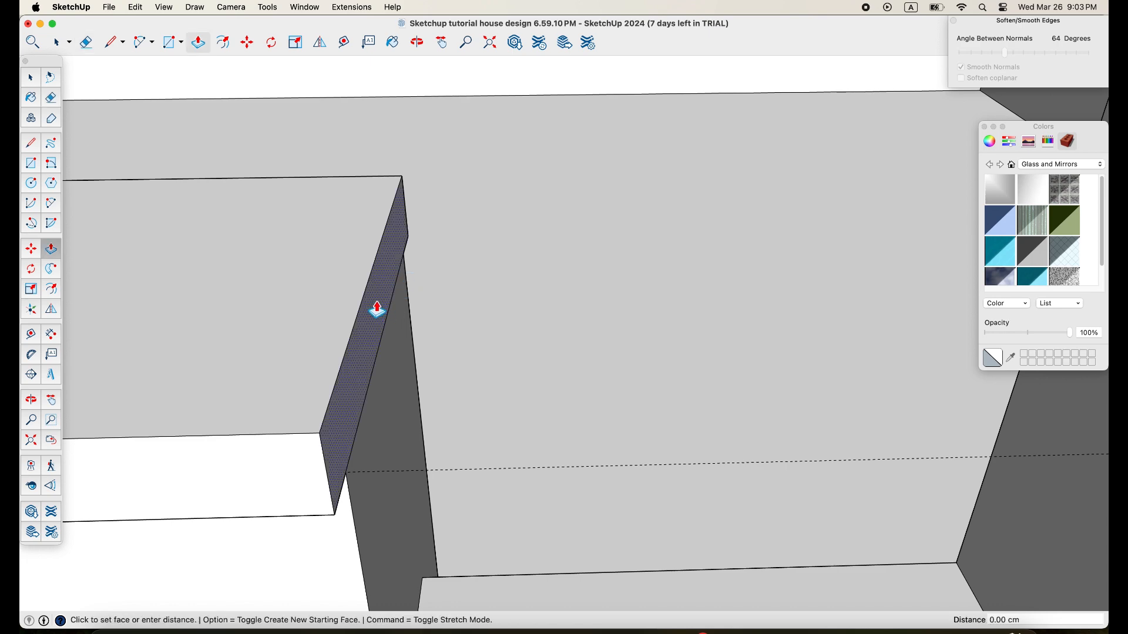
left_click(376, 309)
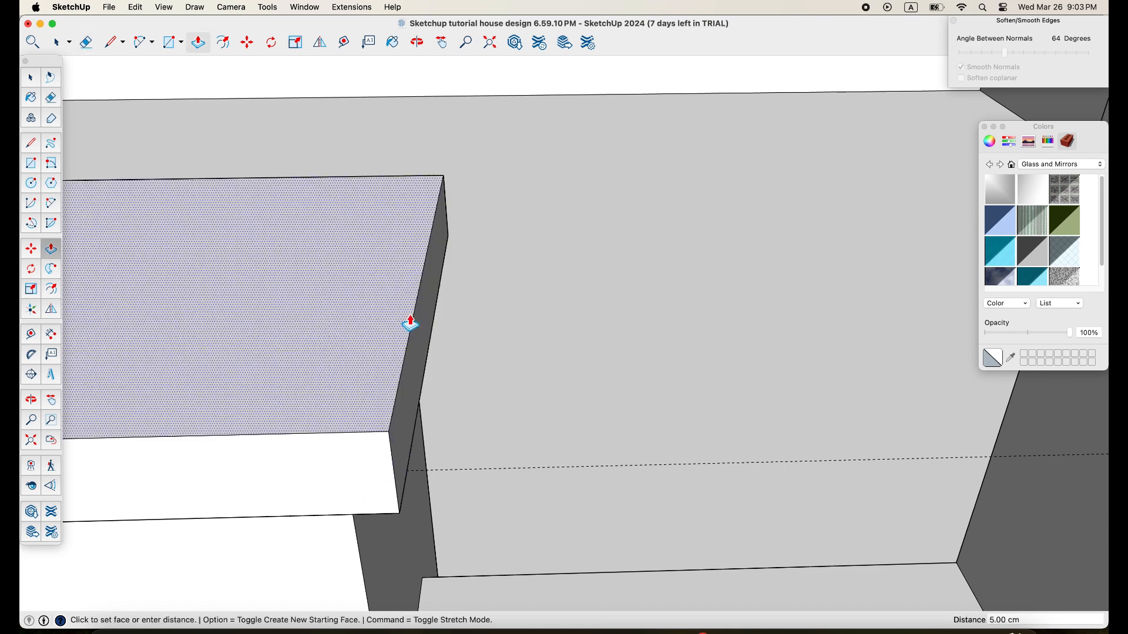
- Erase the remaining guide beside the left column's base block
scroll(409, 319, "down", 5)
scroll(404, 454, "up", 10)
scroll(449, 449, "down", 5)
scroll(476, 450, "down", 10)
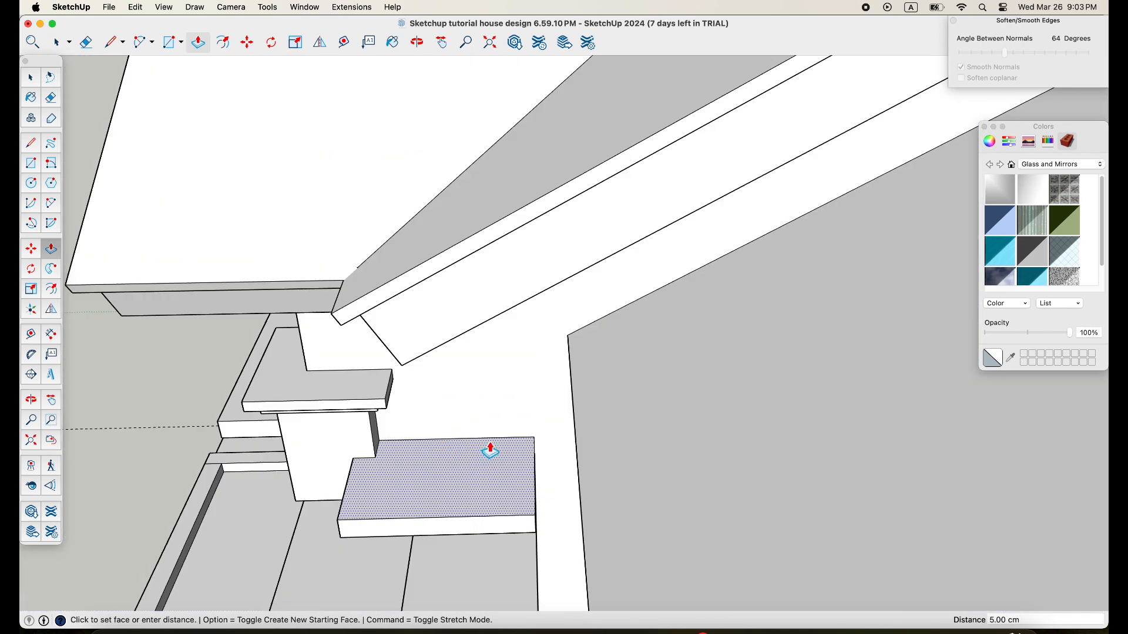
scroll(490, 451, "down", 15)
middle_click_drag(488, 450, 425, 430)
scroll(496, 491, "up", 5)
scroll(397, 427, "up", 3)
scroll(393, 419, "up", 3)
key("e")
scroll(397, 414, "down", 15)
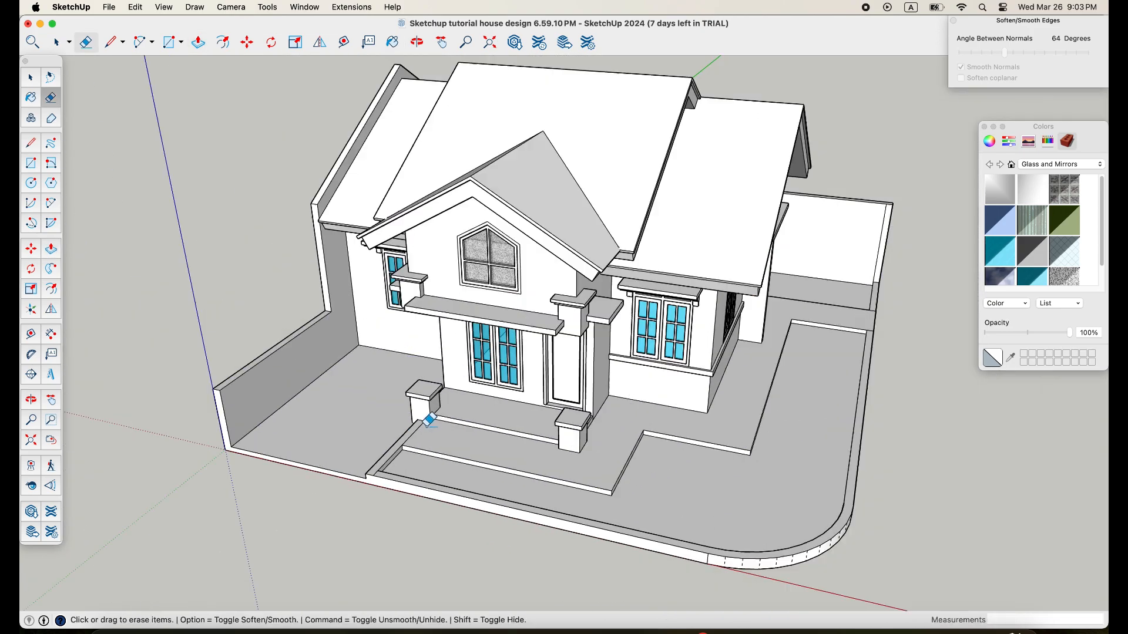
- Place a guide above the bottom edge of the side porch column's outer face, parallel to that edge
middle_click_drag(597, 428, 562, 450)
scroll(587, 367, "up", 10)
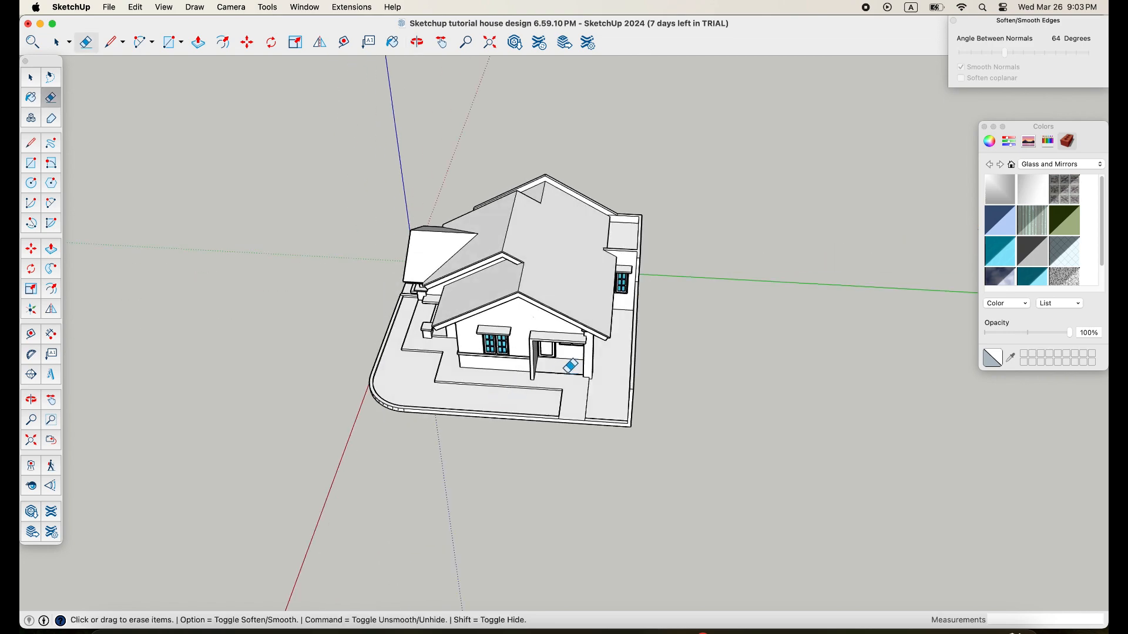
middle_click_drag(616, 377, 470, 453)
scroll(469, 453, "up", 5)
mouse_move(551, 435)
middle_mouse_down()
mouse_move(549, 395)
mouse_move(546, 424)
middle_mouse_up()
key("t")
left_click(526, 434)
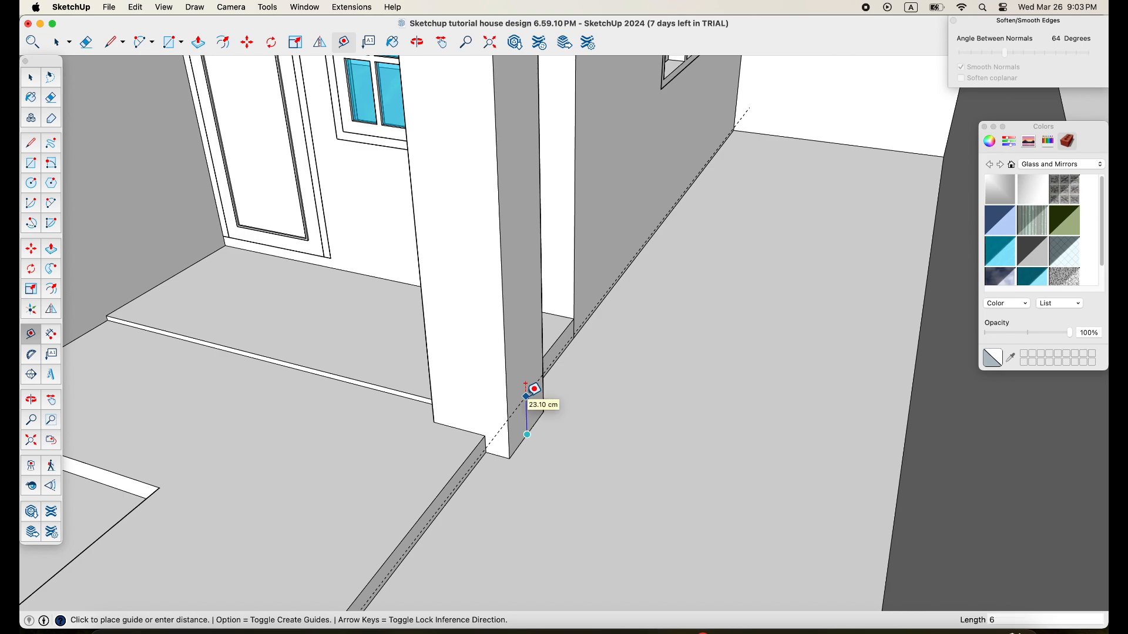
key("Return")
- Place a guide across the front face of the side porch column, just below the canopy
scroll(493, 395, "down", 6)
middle_click_drag(496, 396, 652, 255)
scroll(664, 190, "up", 3)
scroll(653, 183, "up", 3)
left_click(652, 191)
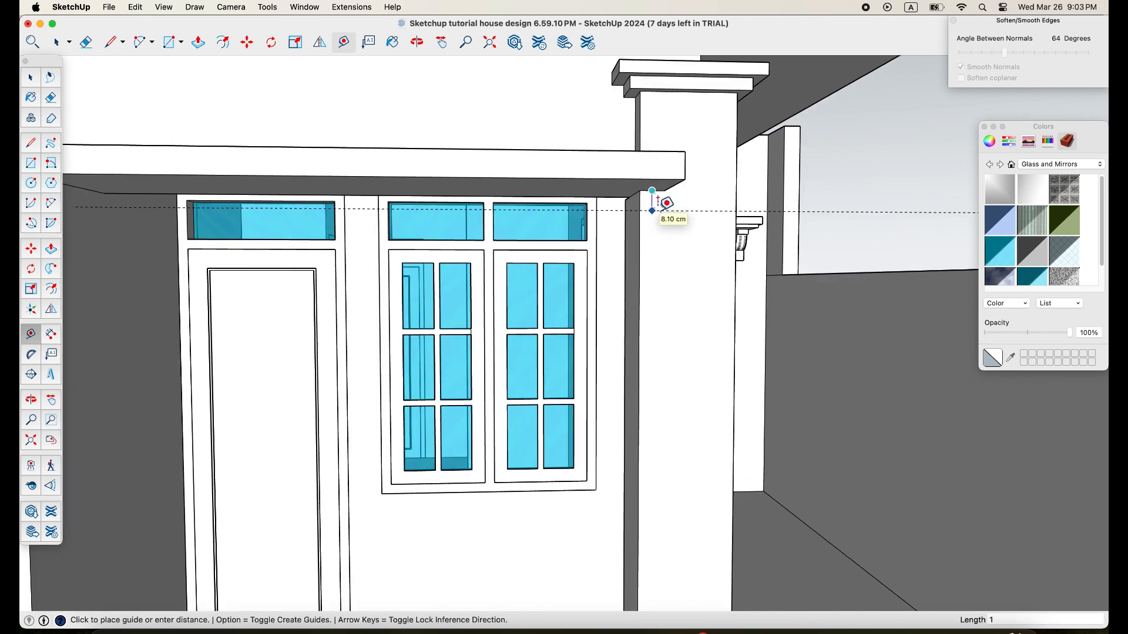
- Draw a 175 cm tall rectangle on the side porch column's outer face between the two guides
scroll(679, 341, "down", 4)
middle_click_drag(675, 345, 510, 441)
scroll(475, 435, "up", 2)
key("r")
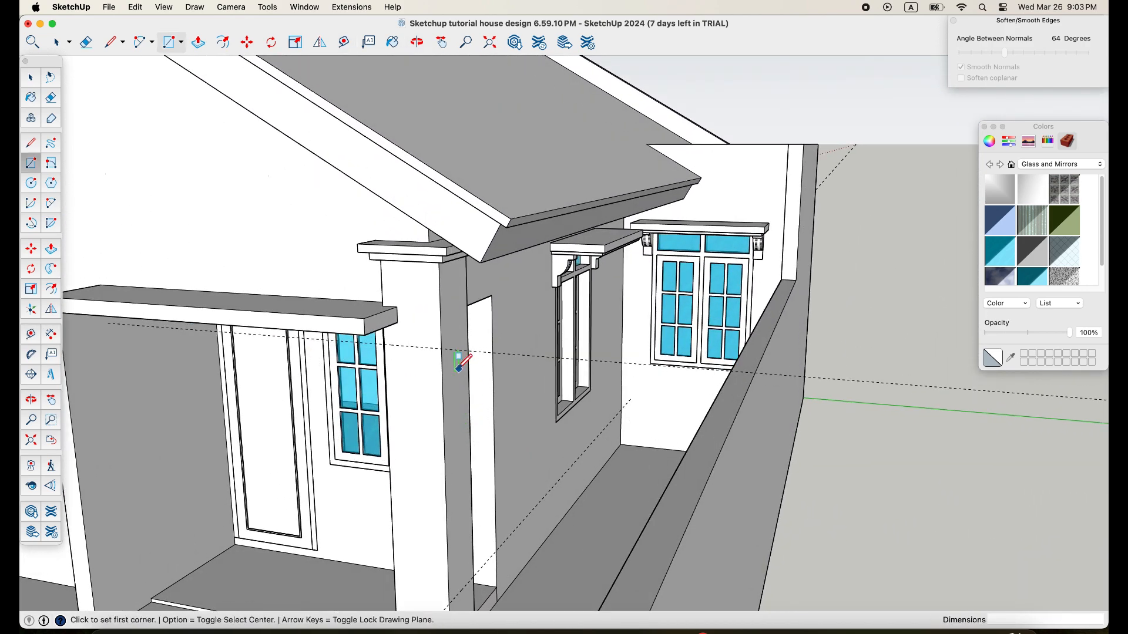
left_click(441, 348)
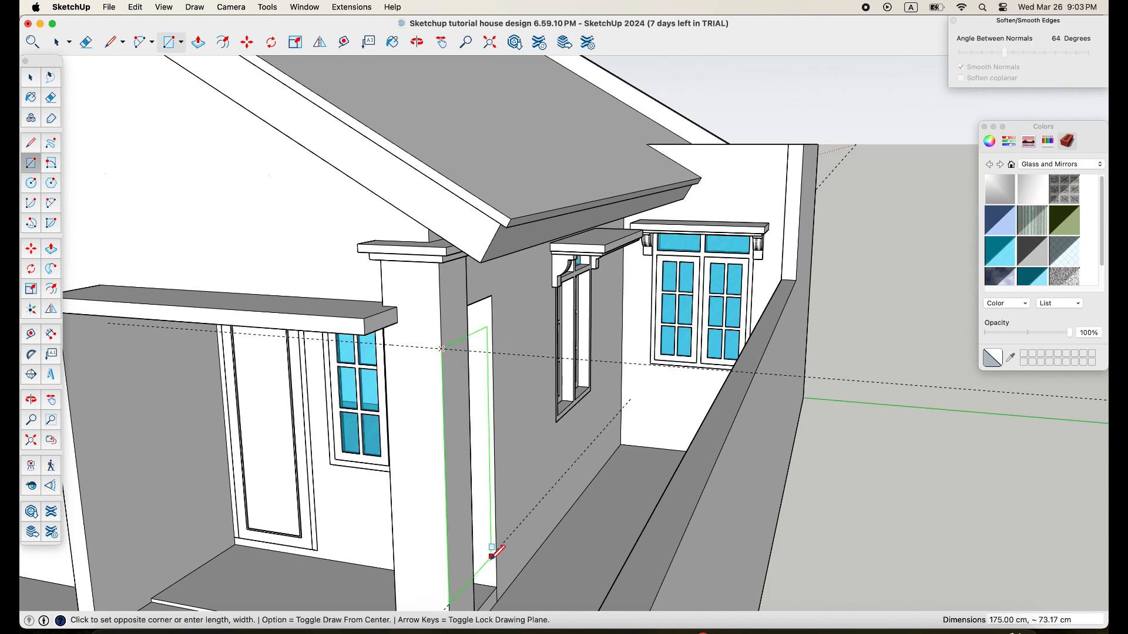
left_click(475, 573)
- Push the rectangle on the side porch column 12.5 cm inward, and push it again through to the column's inner face
middle_click_drag(474, 573, 486, 554)
key("p")
left_click(474, 525)
left_click(443, 523)
middle_click_drag(480, 529, 521, 465, "shift")
scroll(521, 466, "up", 5)
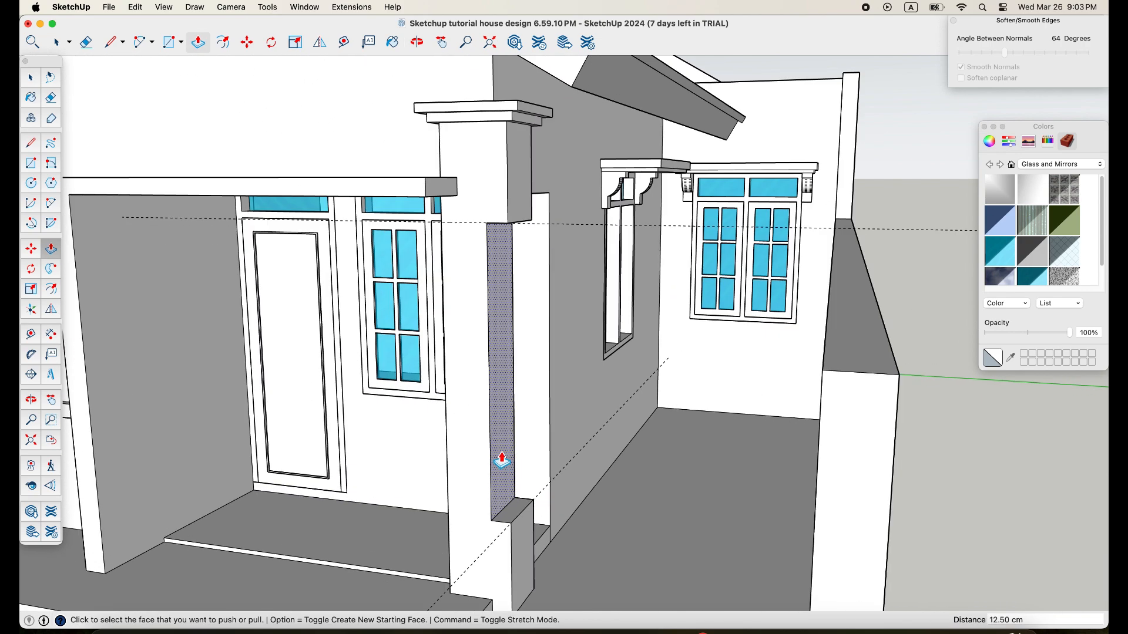
left_click(501, 462)
left_click(451, 466)
- Erase the leftover edges of the column's removed middle section and the lower guide
scroll(450, 466, "down", 3)
middle_click_drag(478, 516, 536, 521)
scroll(549, 529, "up", 3)
key("e")
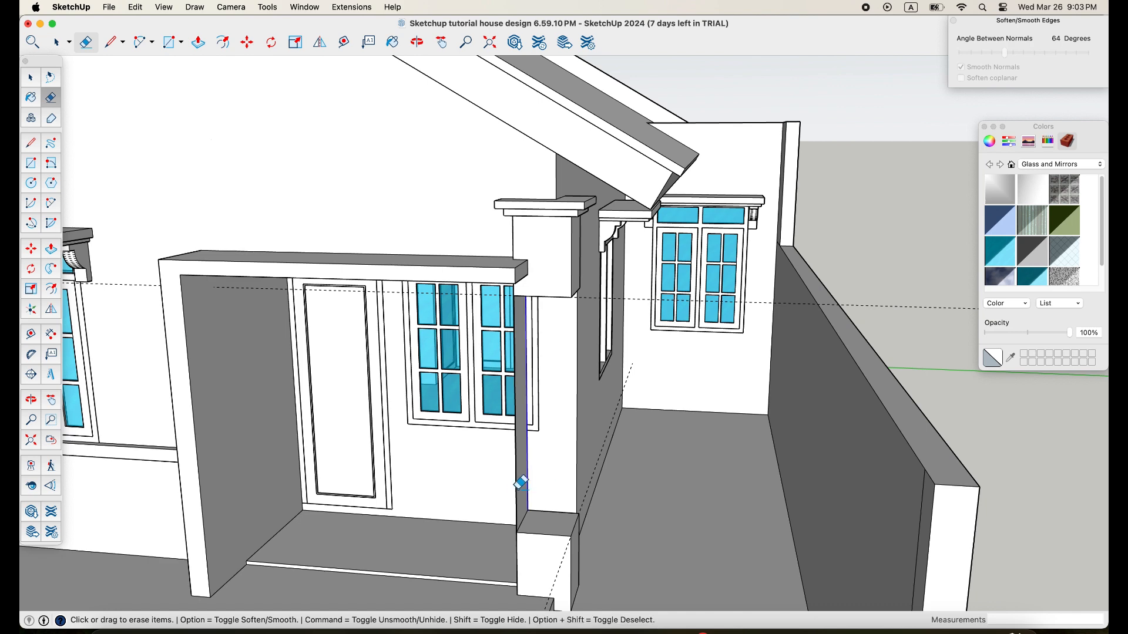
left_click_drag(512, 485, 542, 504)
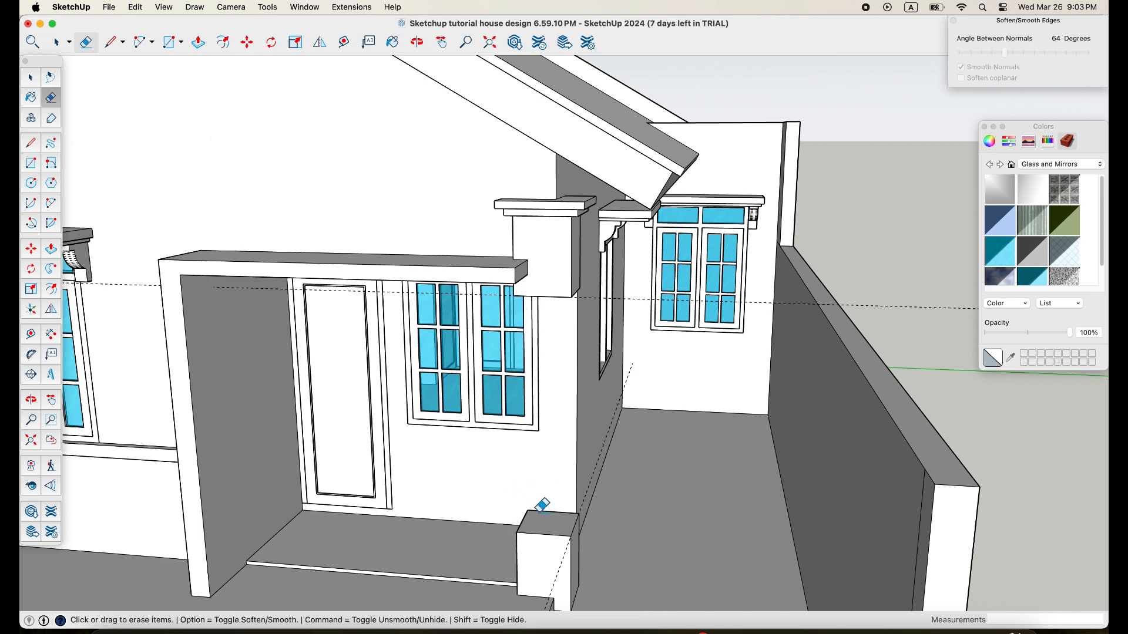
left_click(556, 574)
- Place a guide 8 cm below the top edge on the front face of the side porch column's base block
middle_click_drag(551, 580, 587, 461)
scroll(587, 460, "up", 4)
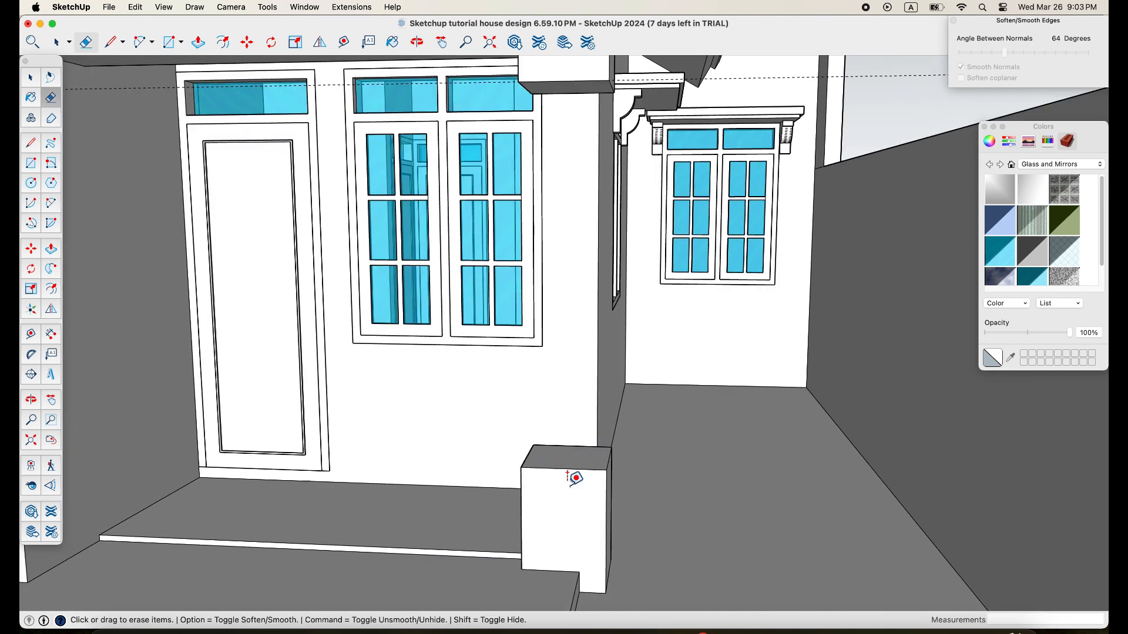
key("t")
left_click(564, 468)
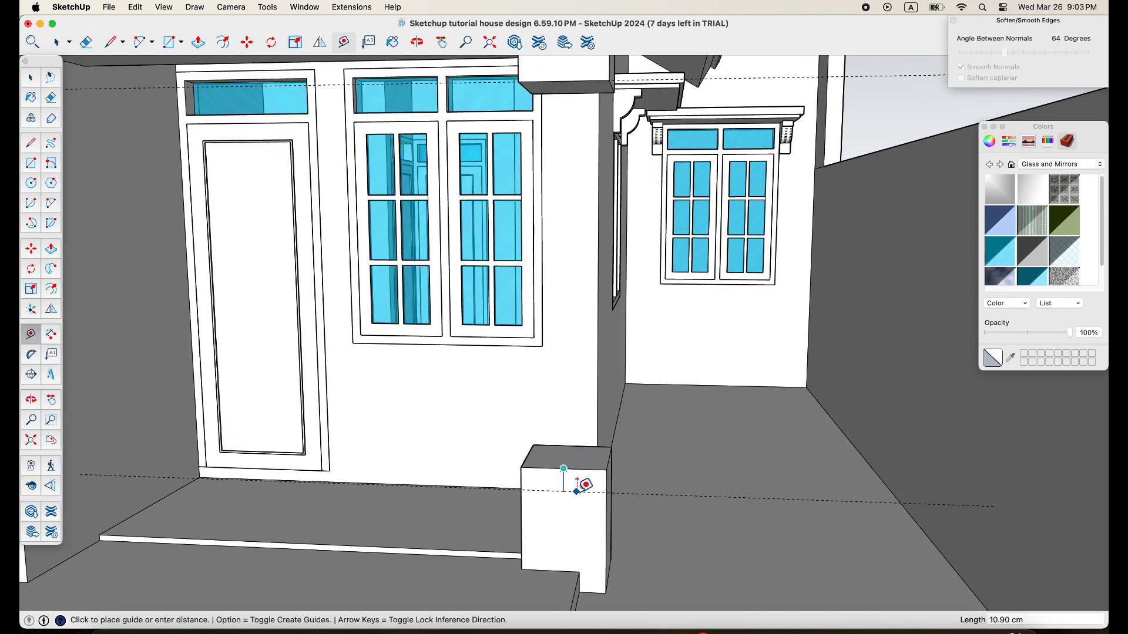
left_click(585, 484)
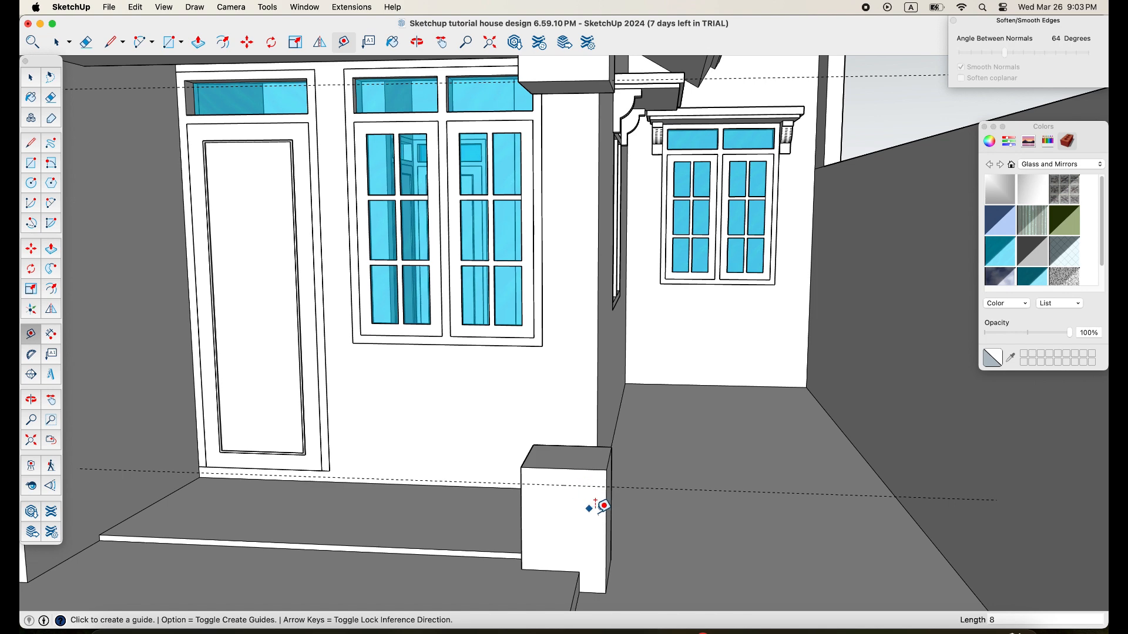
- Add a guide 8 cm below the block's top side edge and draw a horizontal rectangle around it along both guides
middle_click_drag(594, 501, 473, 536)
scroll(550, 487, "up", 3)
left_click(533, 478)
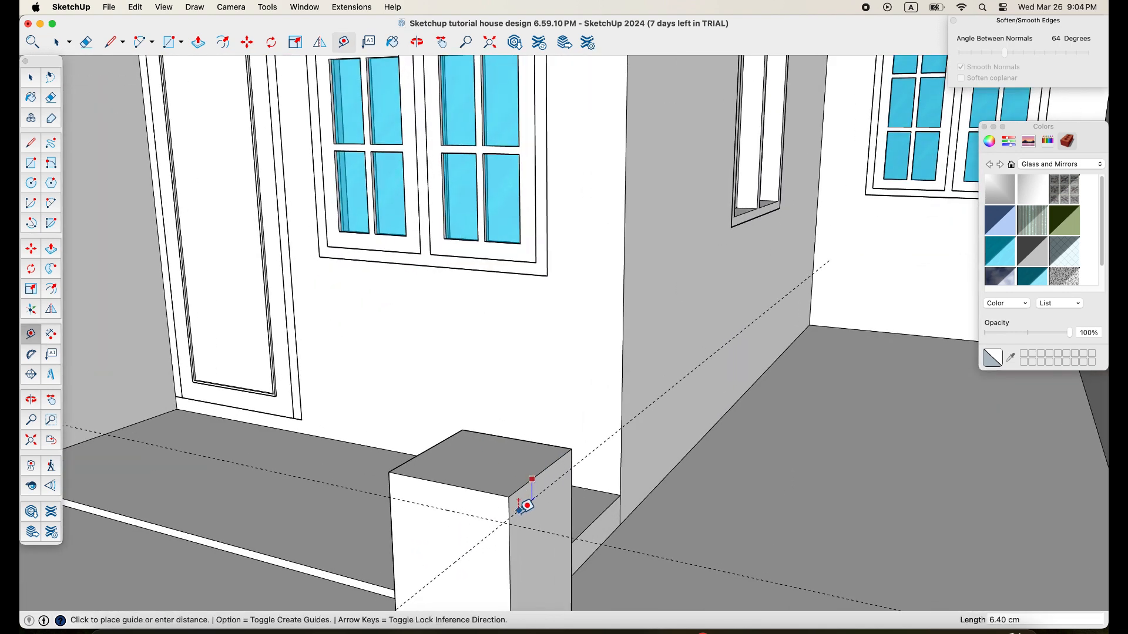
left_click(517, 516)
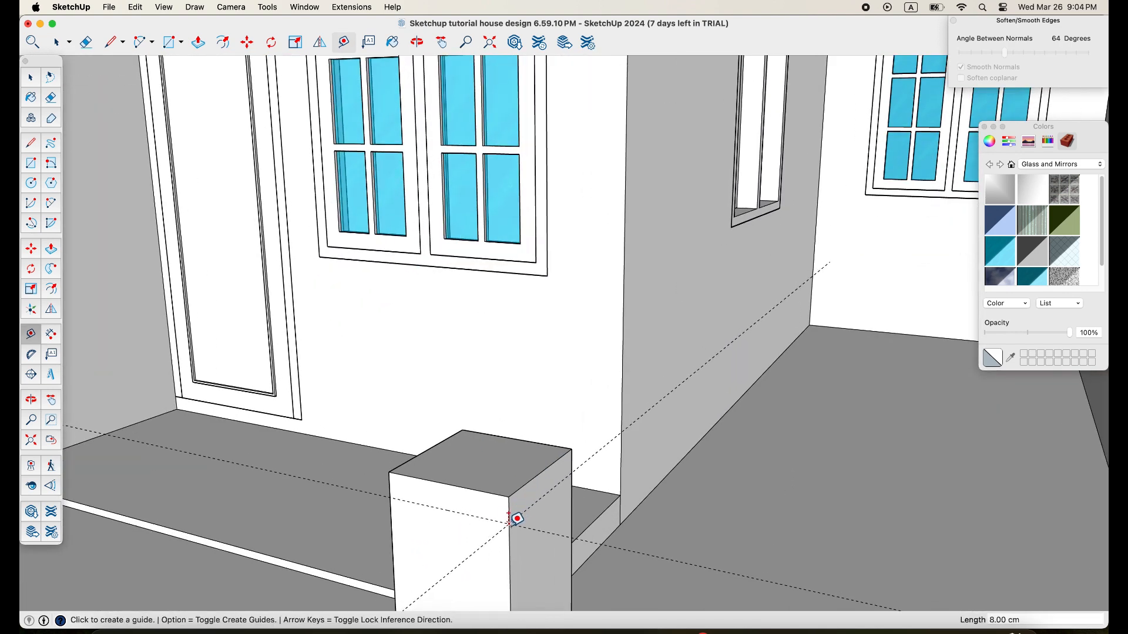
key("r")
left_click(392, 497)
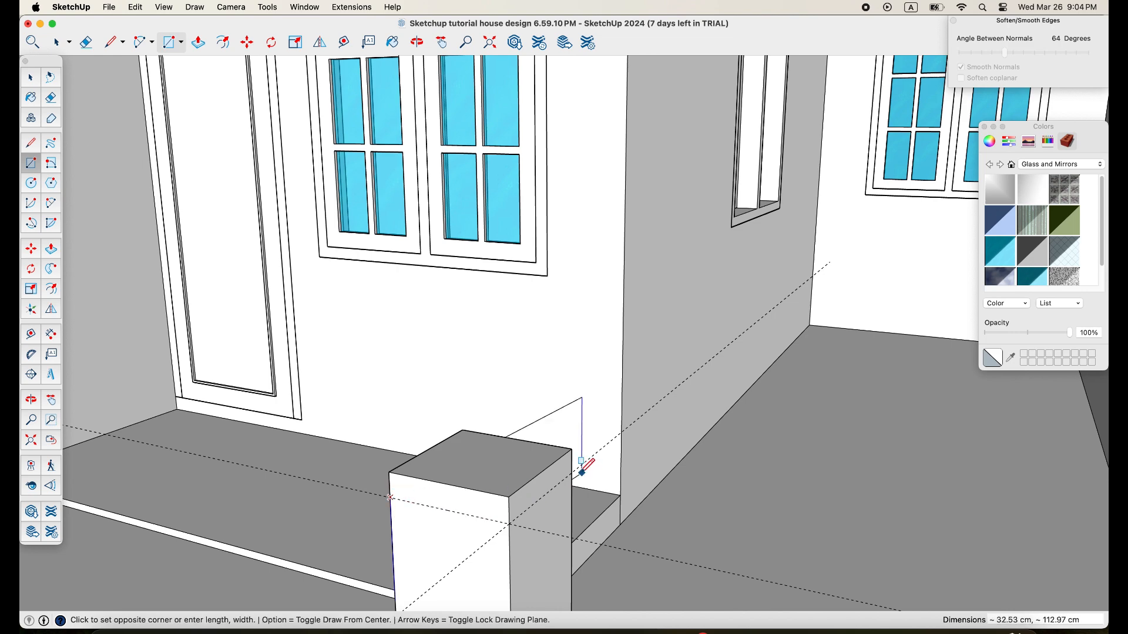
left_click(596, 489)
- Pull the front face of the side porch block's top band outward 5 cm
middle_click_drag(492, 545, 518, 537)
key("p")
left_click(512, 500)
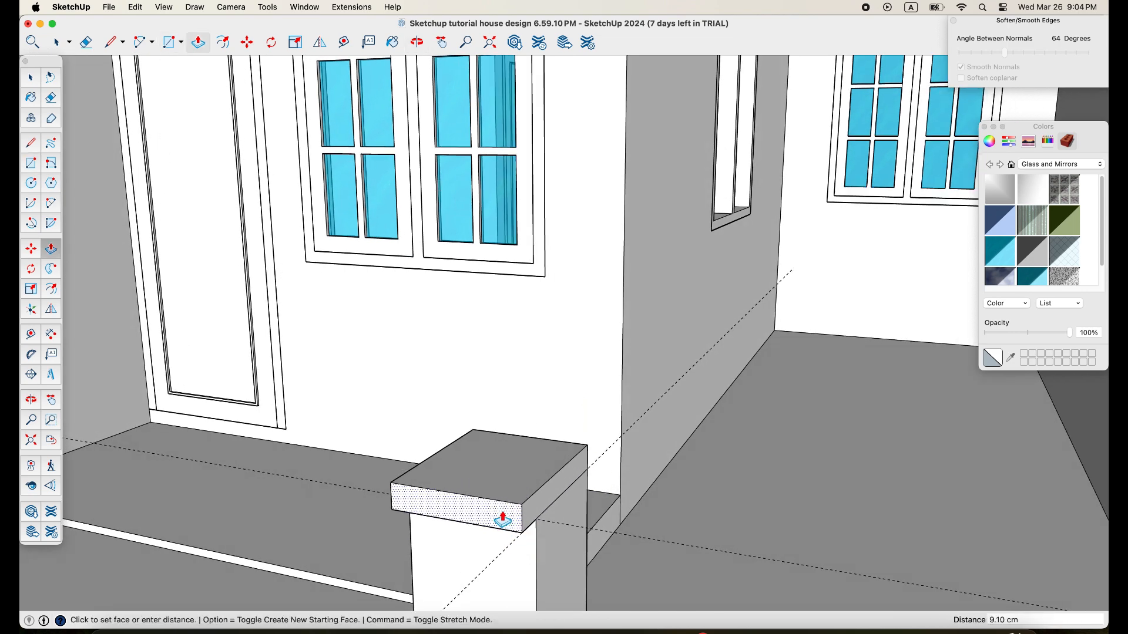
key("Return")
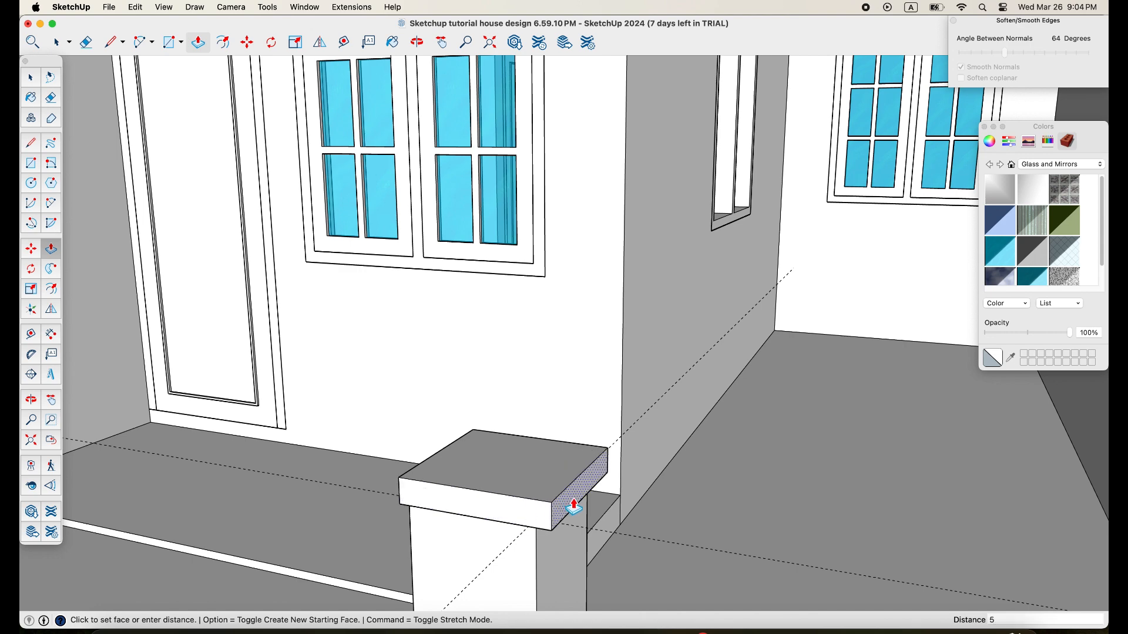
- Erase the stray edges dividing the side porch block's side faces and the guide crossing beside its top band
scroll(593, 510, "down", 4)
middle_click_drag(597, 511, 493, 578)
middle_click_drag(405, 561, 685, 428)
scroll(683, 473, "up", 8)
middle_click_drag(775, 471, 470, 423)
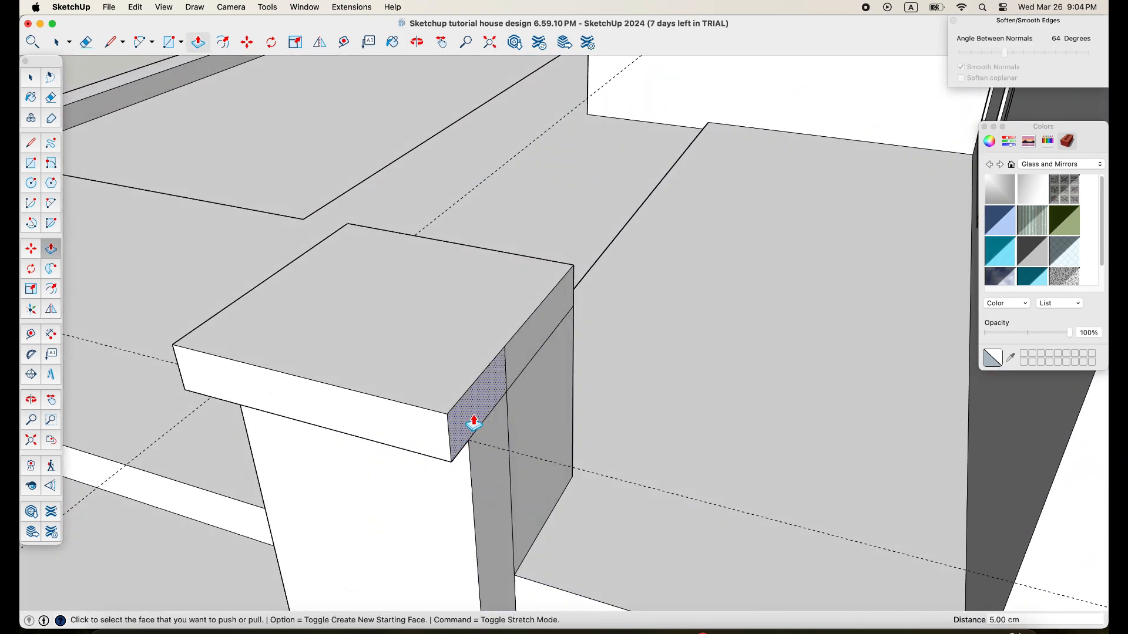
key("e")
left_click_drag(502, 370, 529, 390)
mouse_move(504, 430)
left_mouse_down()
mouse_move(516, 426)
mouse_move(517, 451)
left_mouse_up()
key("super+z")
key("super+z")
left_click_drag(495, 383, 519, 374)
left_click(510, 457)
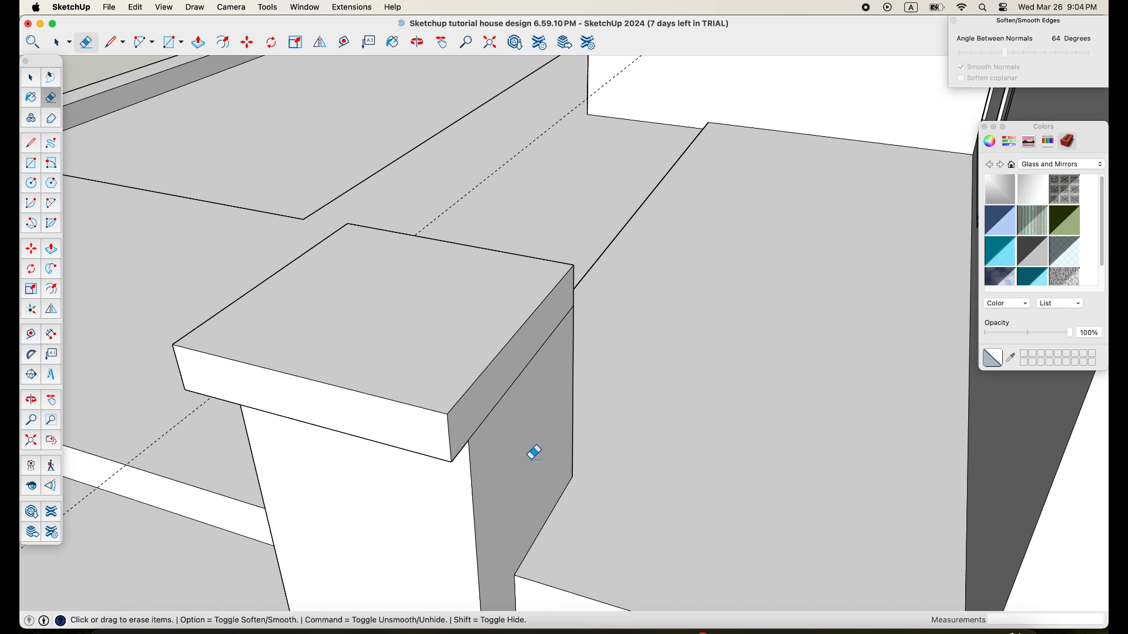
- Pull the side face of the side porch block's top band outward 5 cm
key("p")
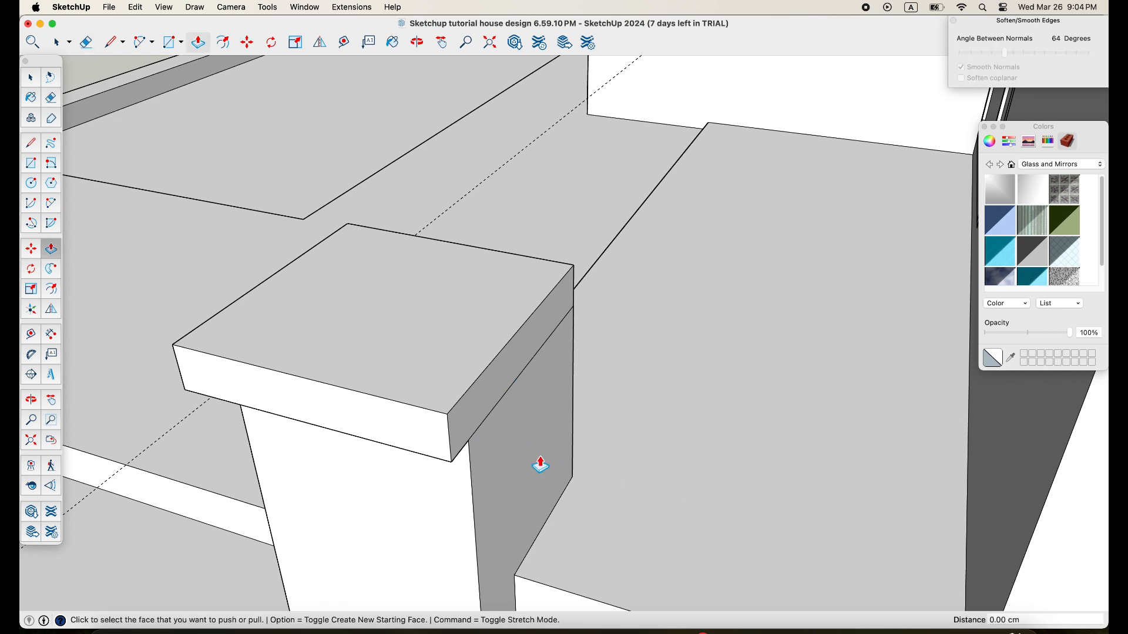
left_click_drag(488, 380, 534, 390)
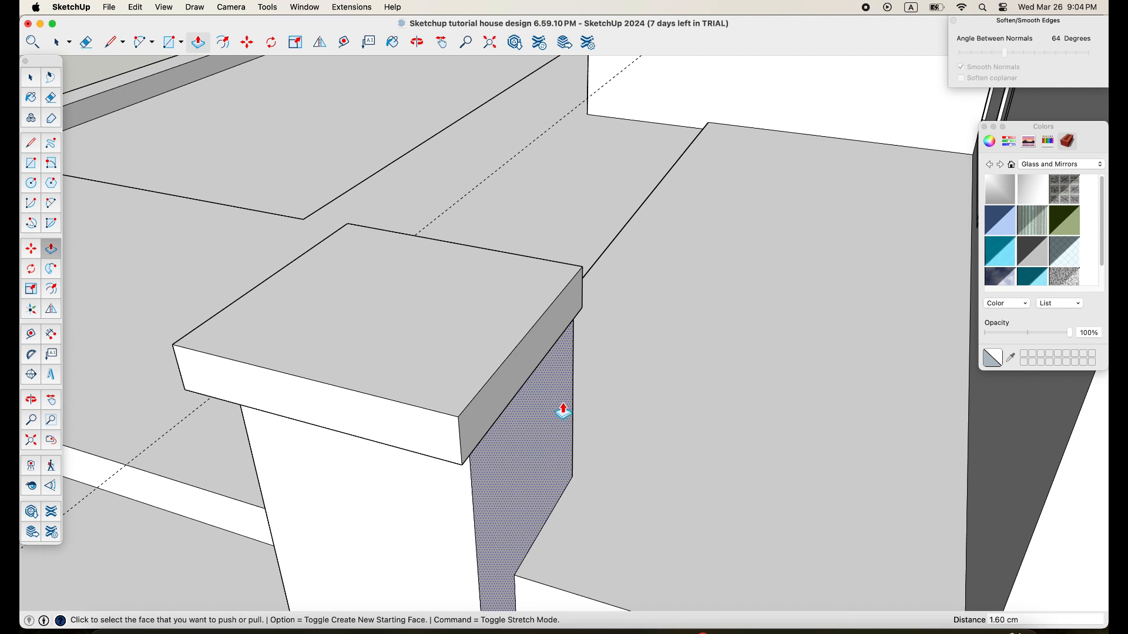
left_click(545, 411)
key("super+z")
left_click_drag(515, 383, 524, 387)
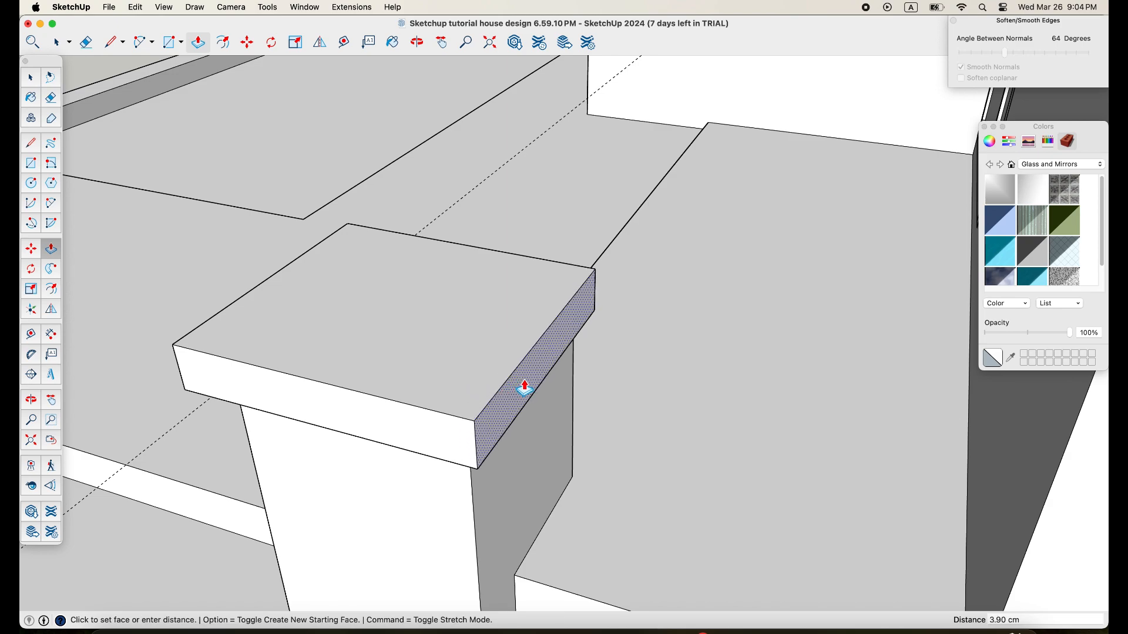
key("Return")
- Pull the opposite side face of the block's top band outward 5 cm
scroll(521, 440, "down", 10)
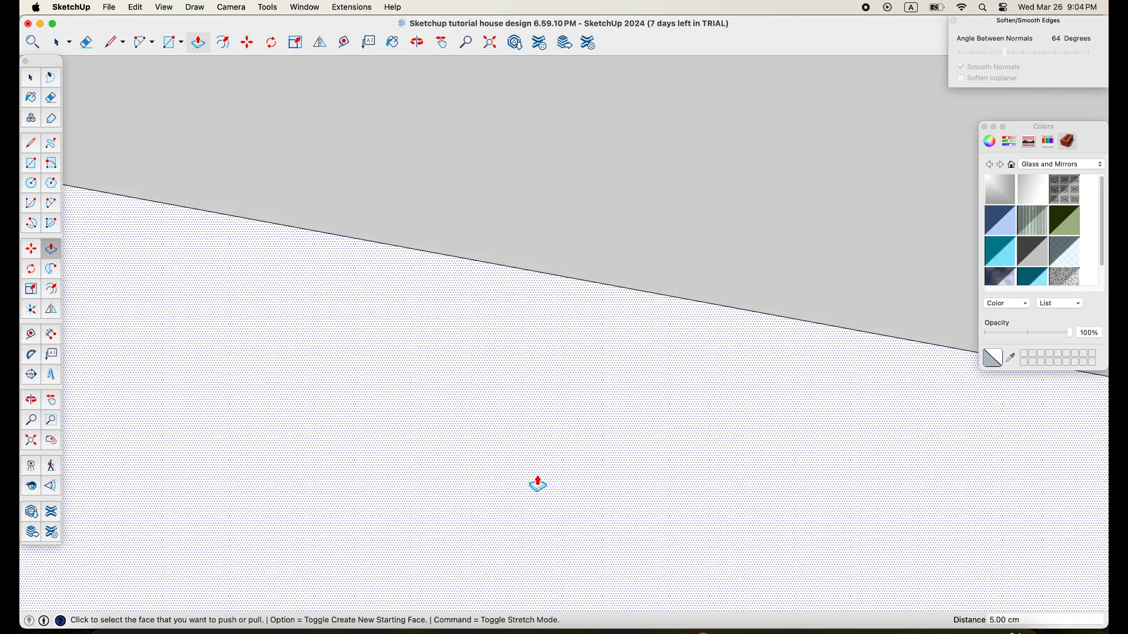
scroll(554, 485, "down", 10)
middle_click_drag(569, 484, 641, 532)
scroll(640, 531, "up", 5)
scroll(641, 532, "up", 3)
left_click(715, 496)
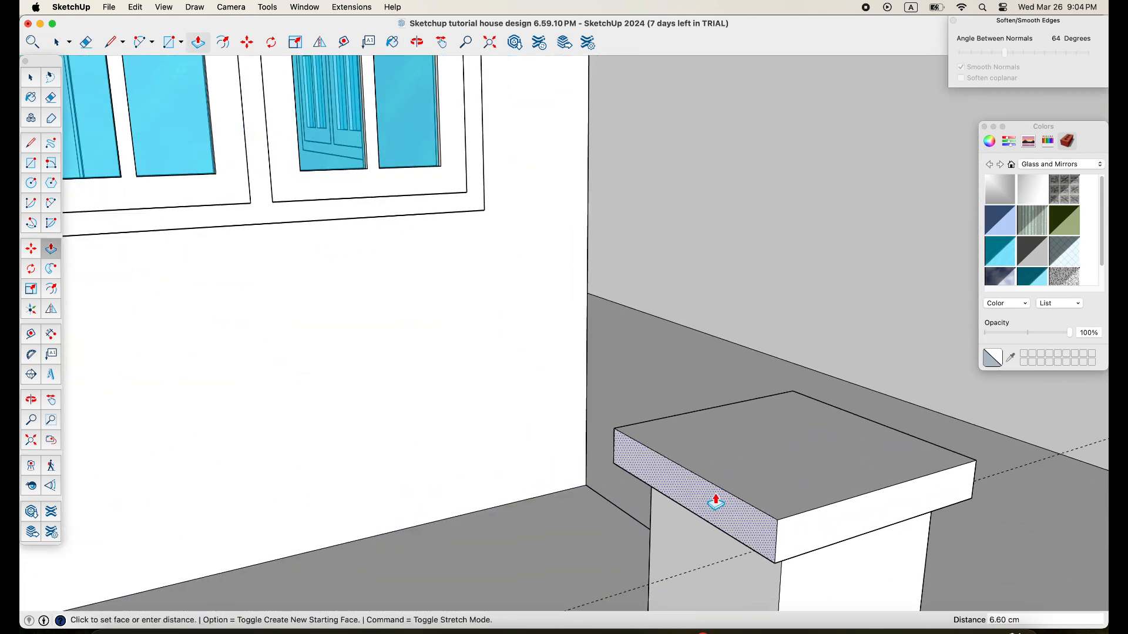
key("Return")
- Erase the leftover guide running past the side porch block
scroll(715, 503, "down", 8)
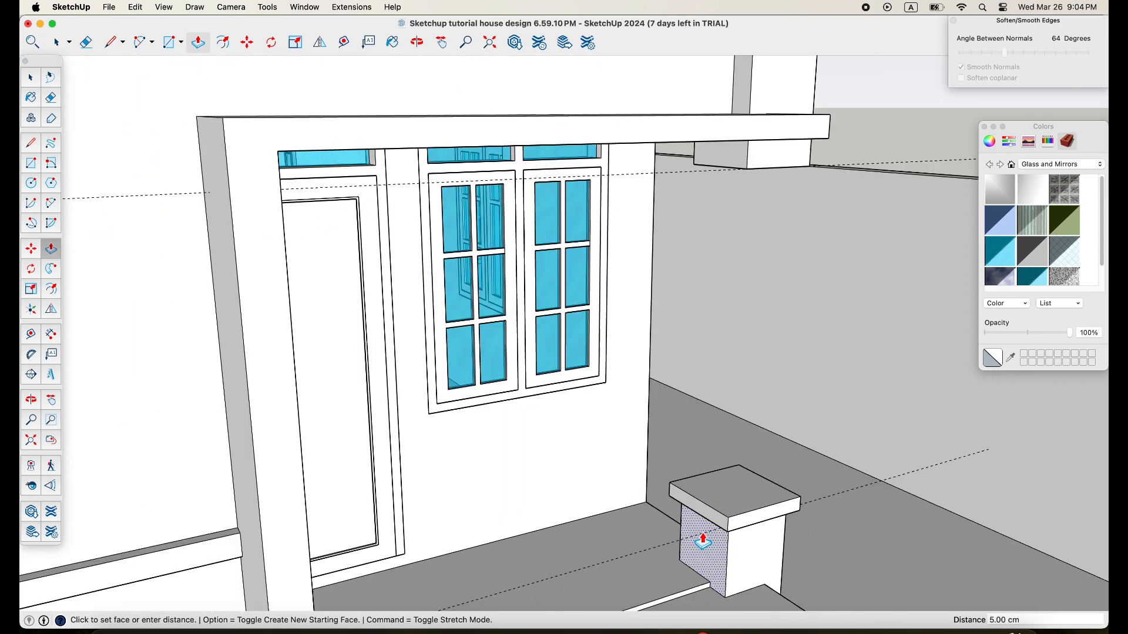
key("e")
left_click(536, 446)
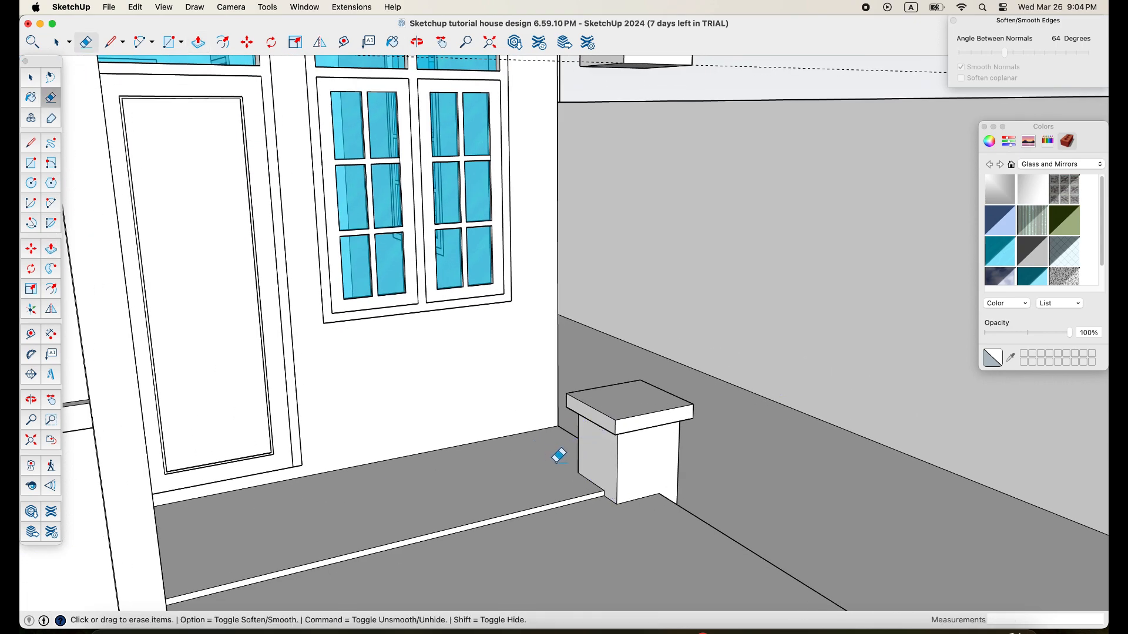
- Place two crossing guides through the edge midpoints of the side porch block's top face to mark its centre
scroll(573, 467, "down", 10)
mouse_move(574, 470)
middle_mouse_down()
mouse_move(599, 485)
mouse_move(597, 444)
mouse_move(525, 481)
middle_mouse_up()
scroll(596, 453, "up", 8)
scroll(541, 481, "up", 5)
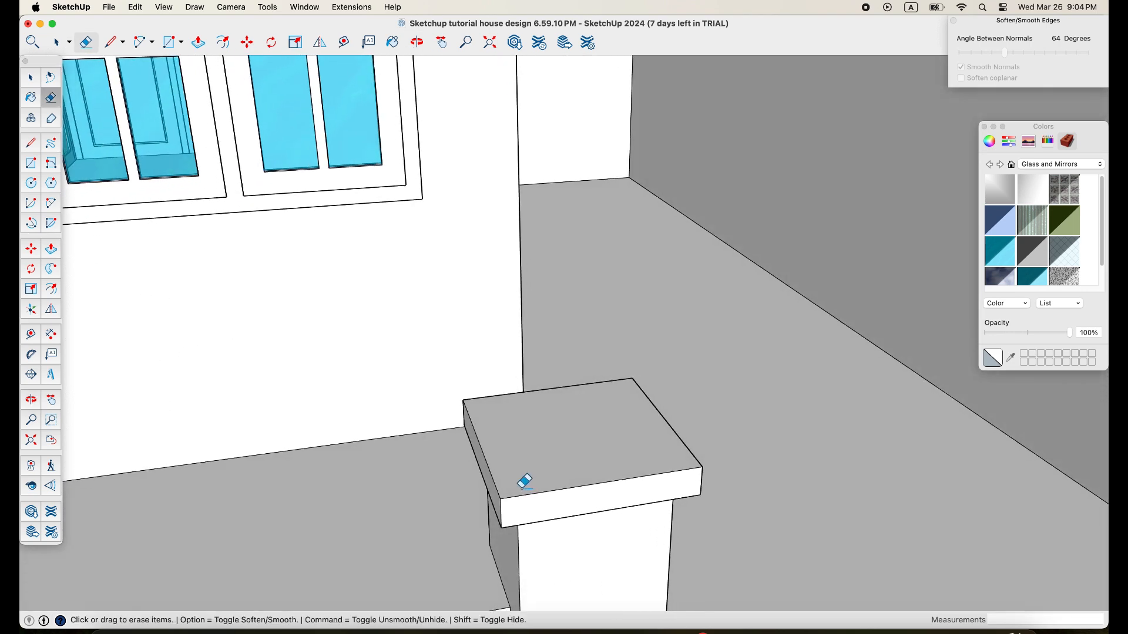
key("t")
left_click(488, 467)
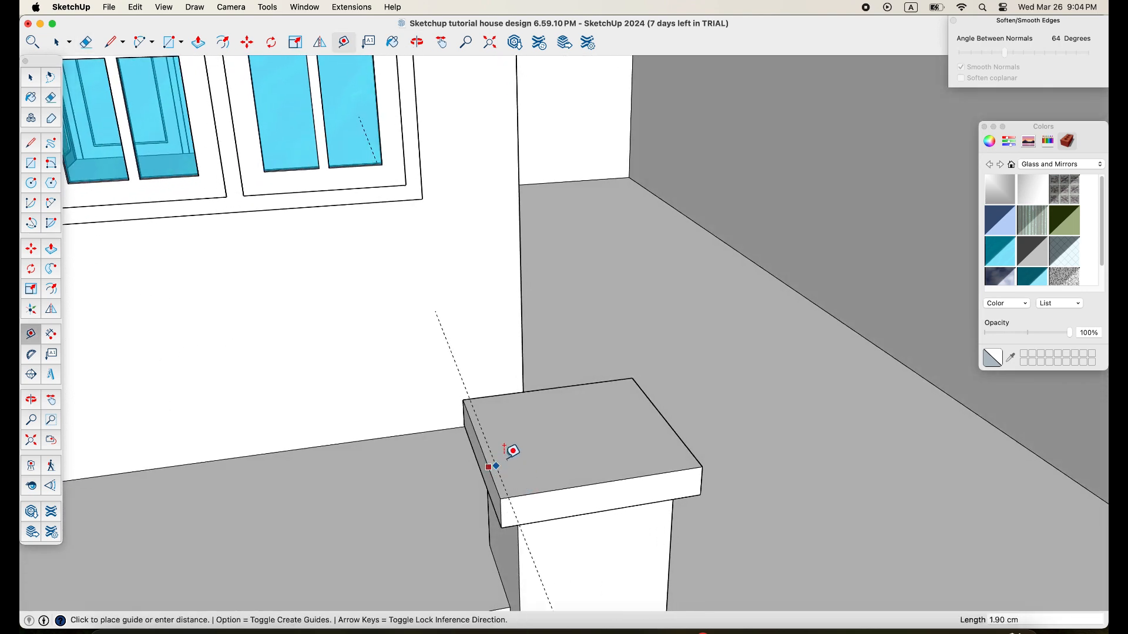
left_click(549, 388)
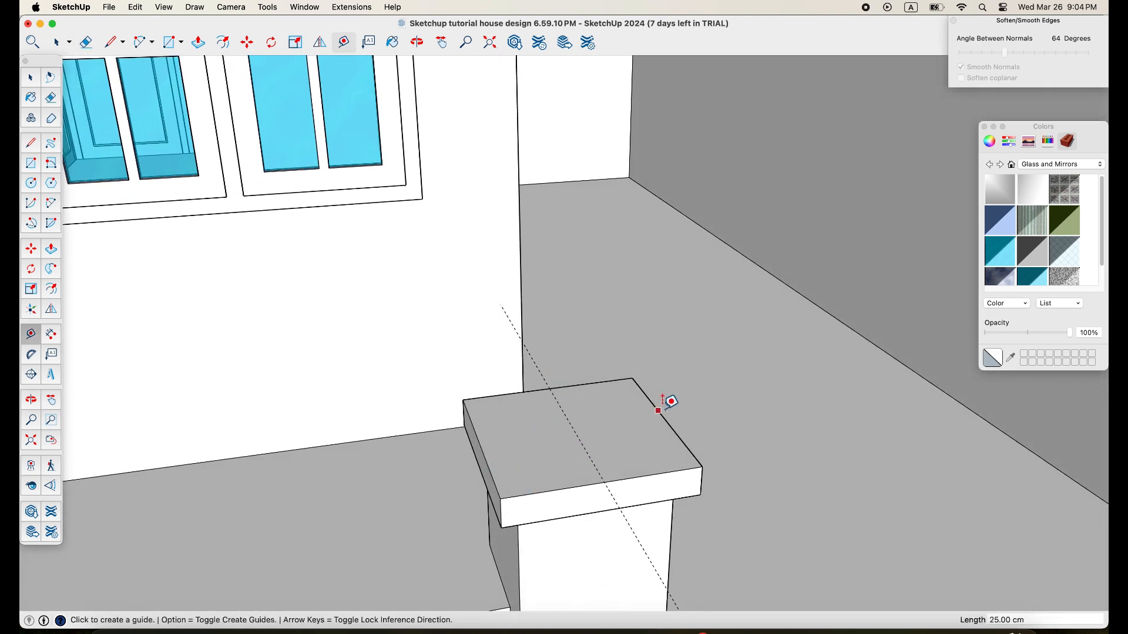
left_click(654, 470)
left_click(660, 406)
mouse_move(634, 475)
middle_mouse_down()
mouse_move(576, 493)
mouse_move(674, 511)
mouse_move(629, 464)
middle_mouse_up()
scroll(634, 467, "up", 2)
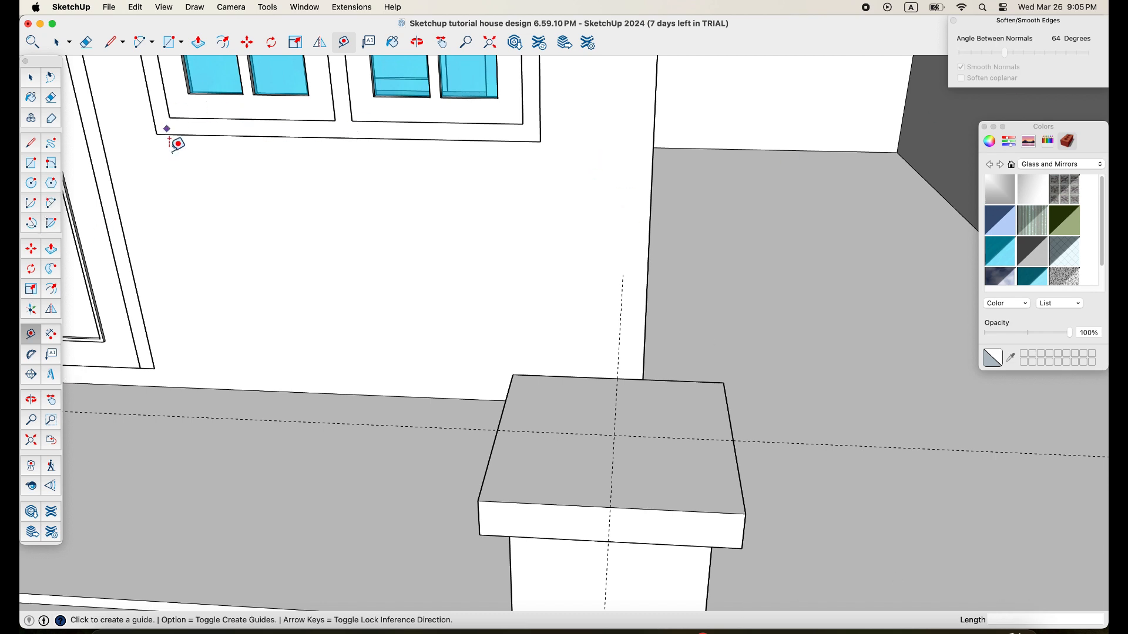
- Draw a six-sided polygon with a 15 cm inscribed radius at the centre of the block's top, and erase both centre guides
left_click(52, 183)
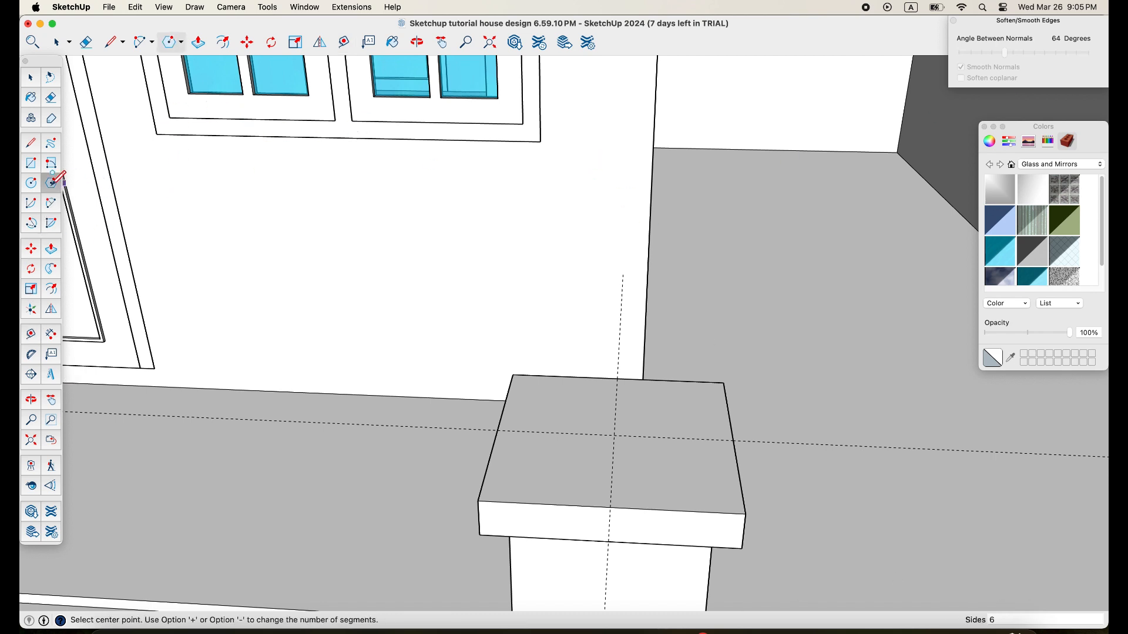
left_click(615, 435)
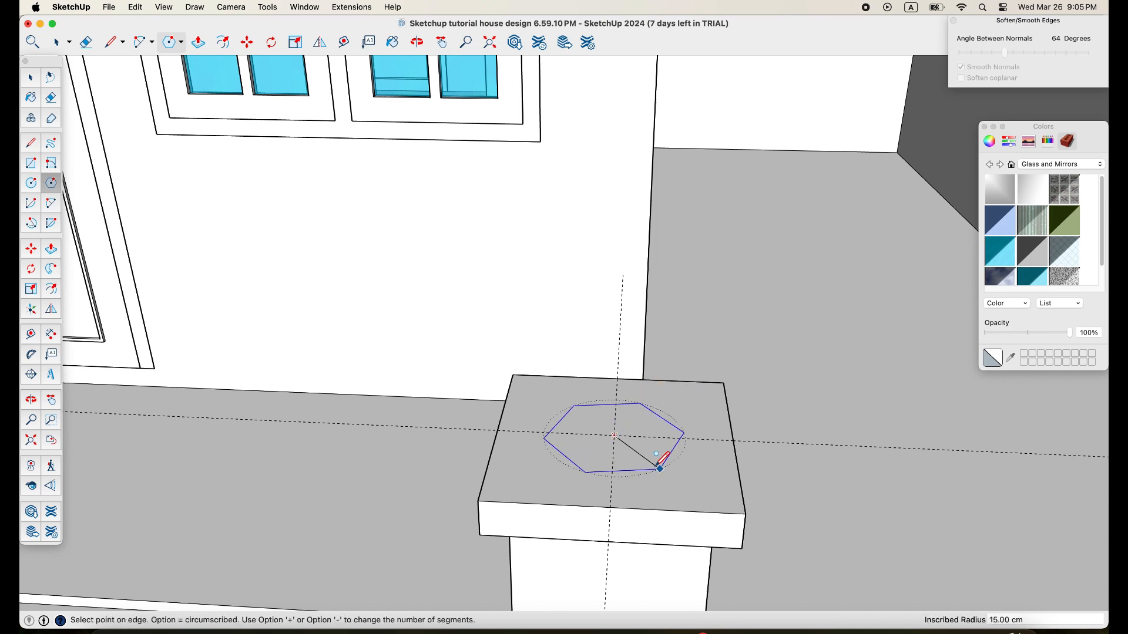
left_click(658, 465)
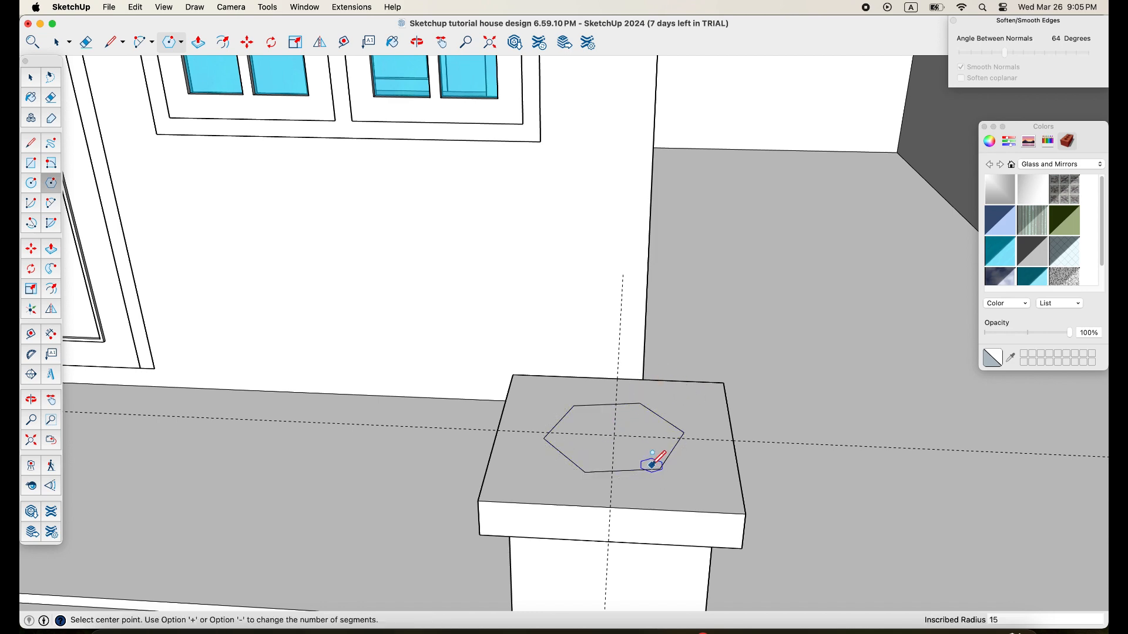
scroll(544, 470, "down", 3)
key("e")
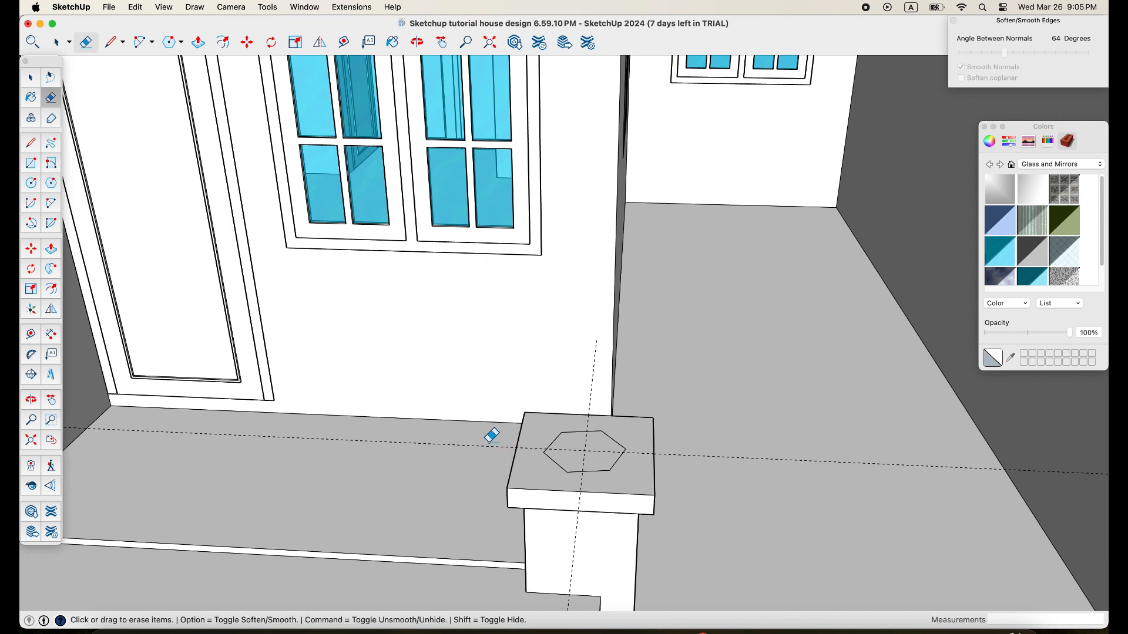
left_click(573, 553)
- Copy the hexagon outline onto the front porch block nearest the door, using the blocks' matching top corners as reference
key("space")
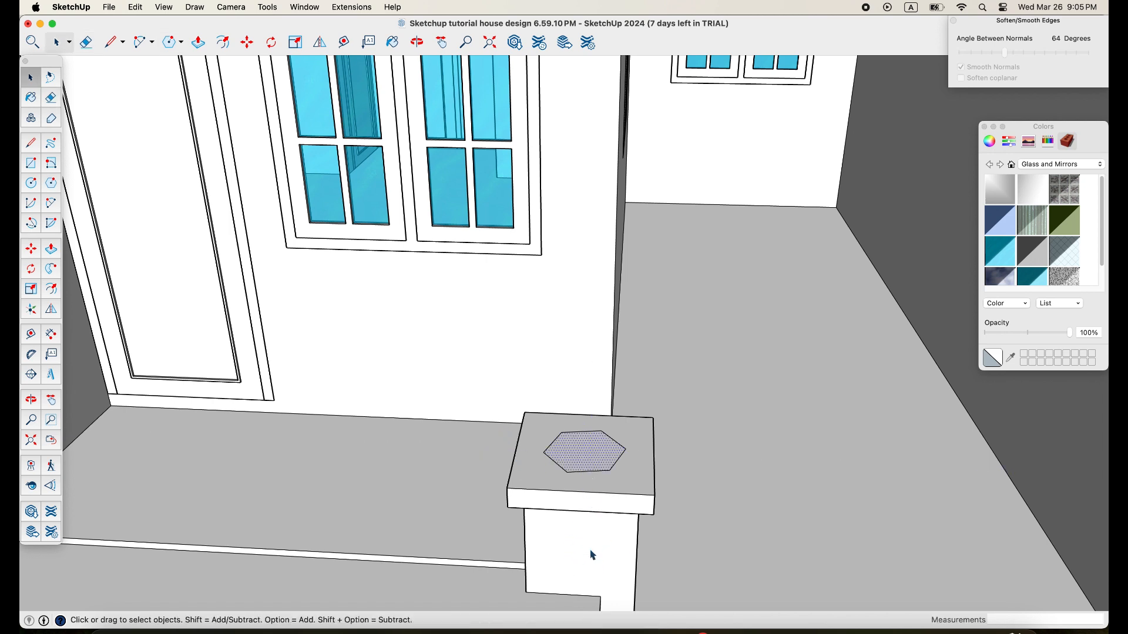
left_click(606, 563)
left_click(580, 474)
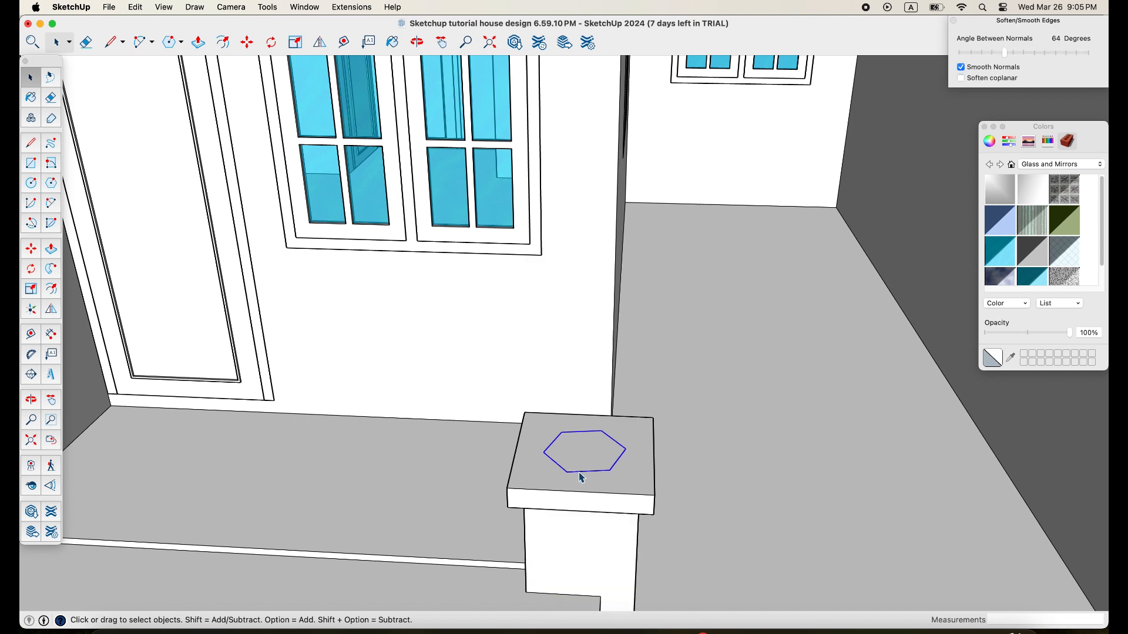
key("m")
left_click(509, 486)
key("alt")
scroll(505, 488, "down", 8)
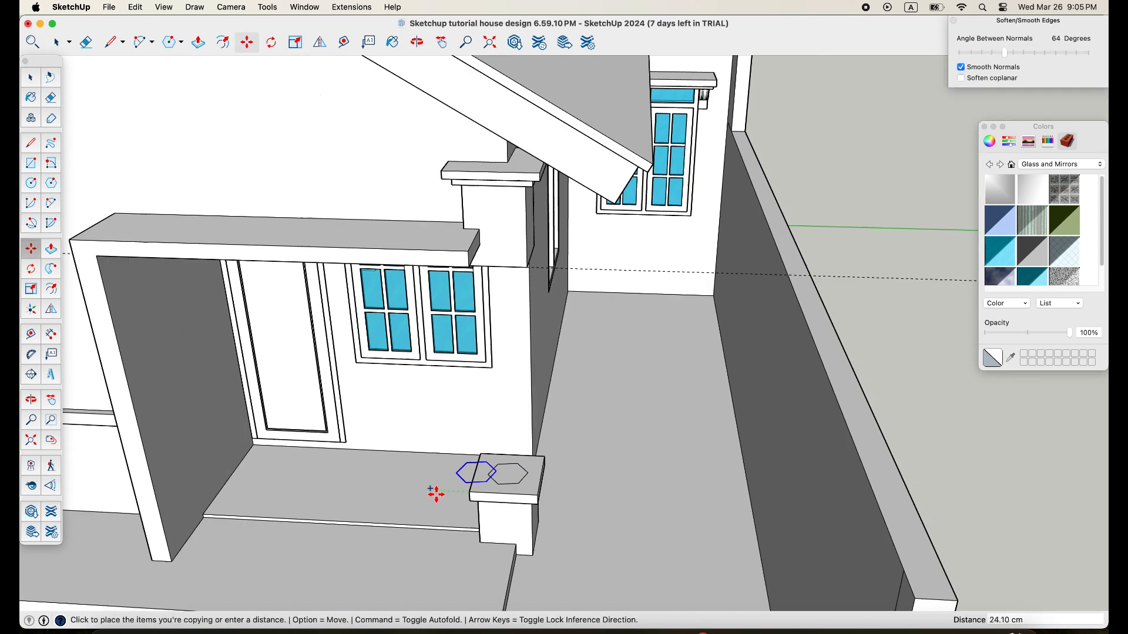
scroll(533, 508, "down", 2)
scroll(685, 503, "up", 12)
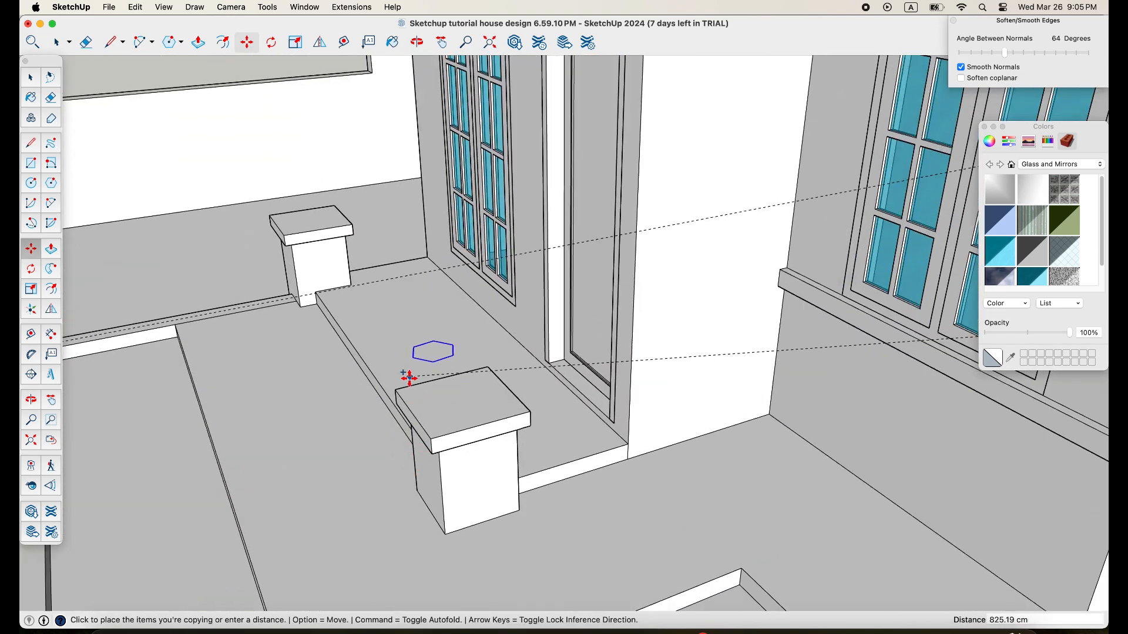
left_click(429, 442)
scroll(396, 446, "down", 2)
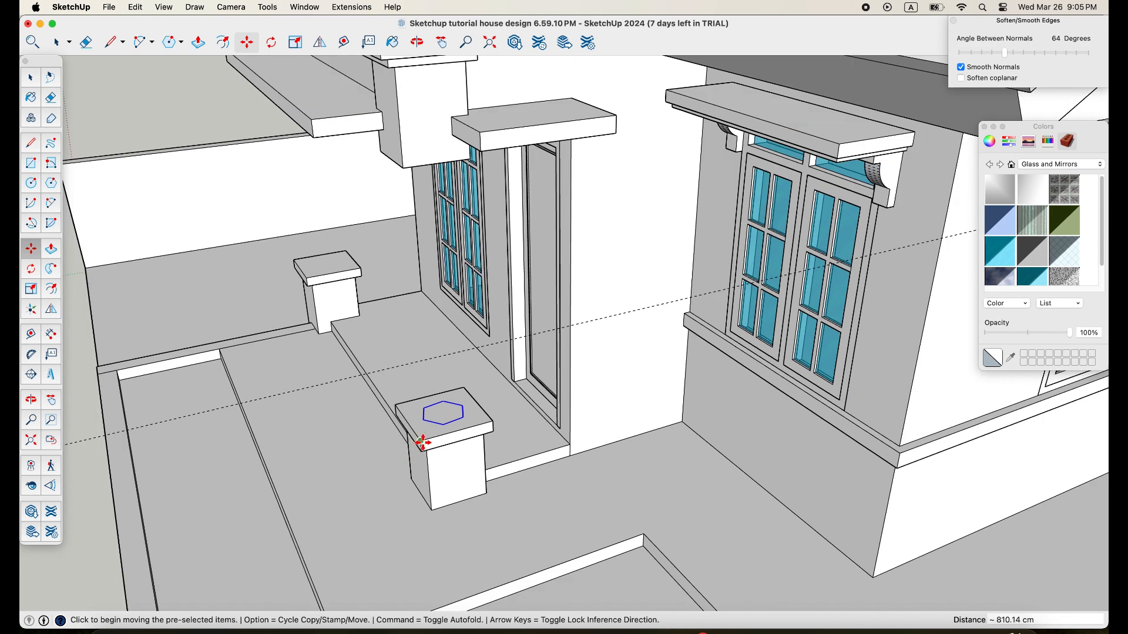
- Copy the hexagon 300 cm along the porch onto the top of the other front porch block by the boundary wall
scroll(422, 442, "up", 3)
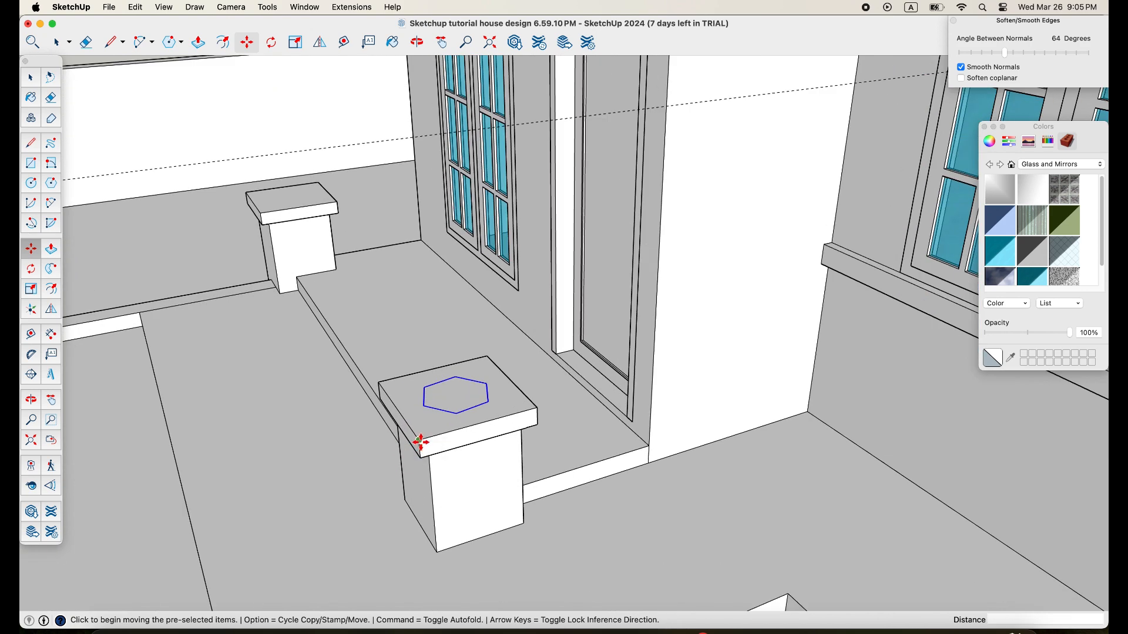
key("alt")
left_click(420, 442)
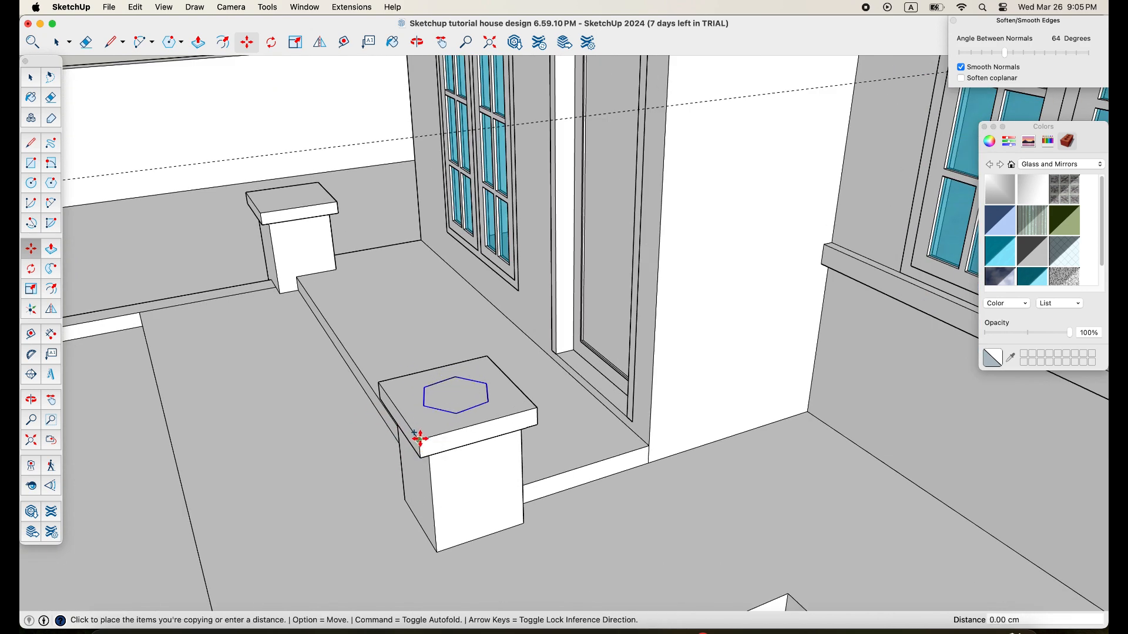
middle_click_drag(304, 299, 546, 504, "shift")
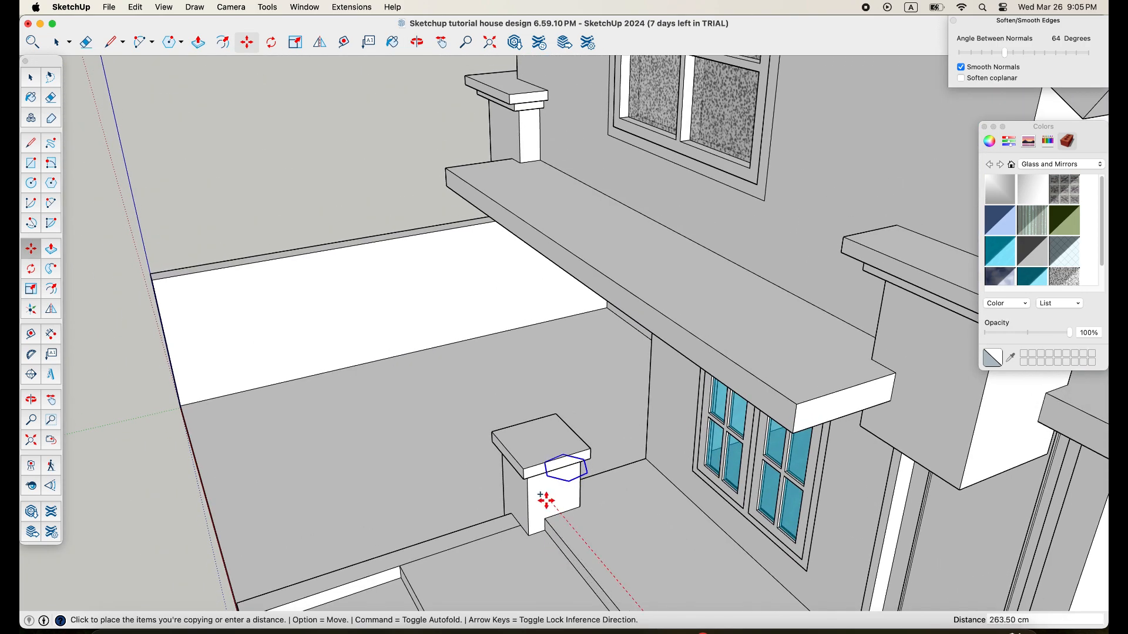
scroll(546, 504, "up", 4)
left_click(514, 454)
- Erase the remaining long guide running across the house
scroll(423, 533, "down", 10)
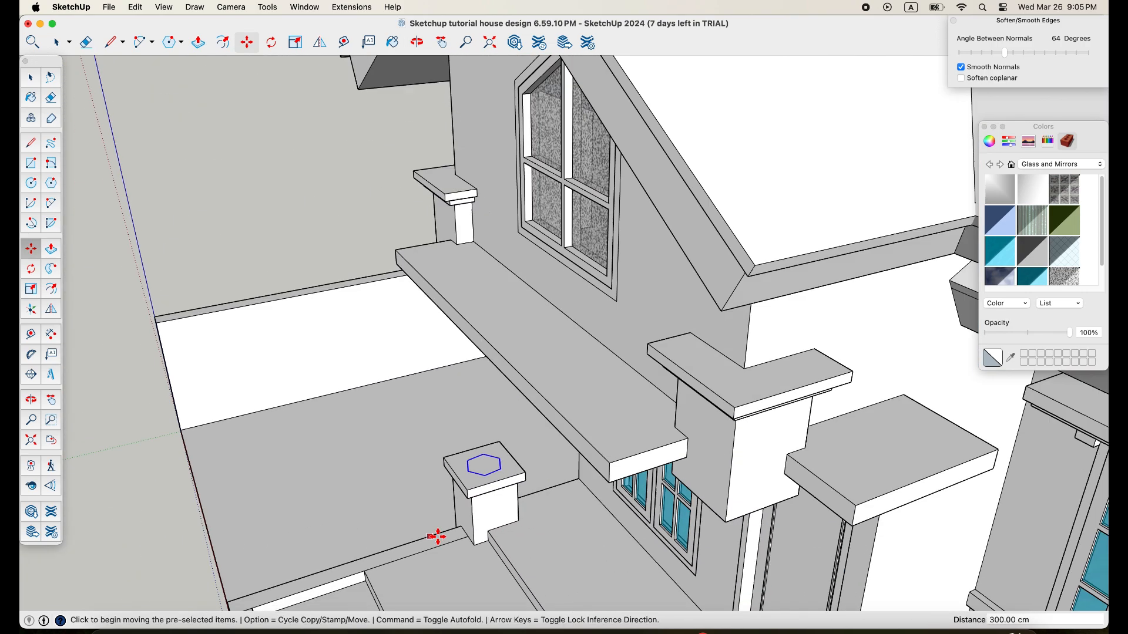
scroll(529, 545, "down", 5)
key("o")
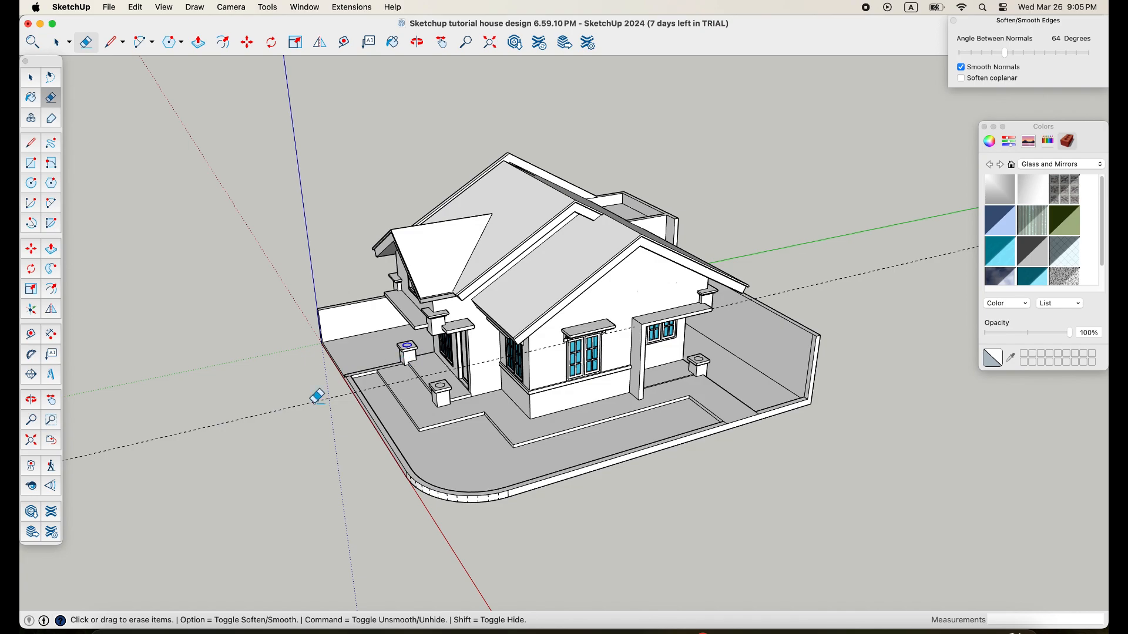
scroll(383, 481, "up", 3)
scroll(352, 397, "up", 8)
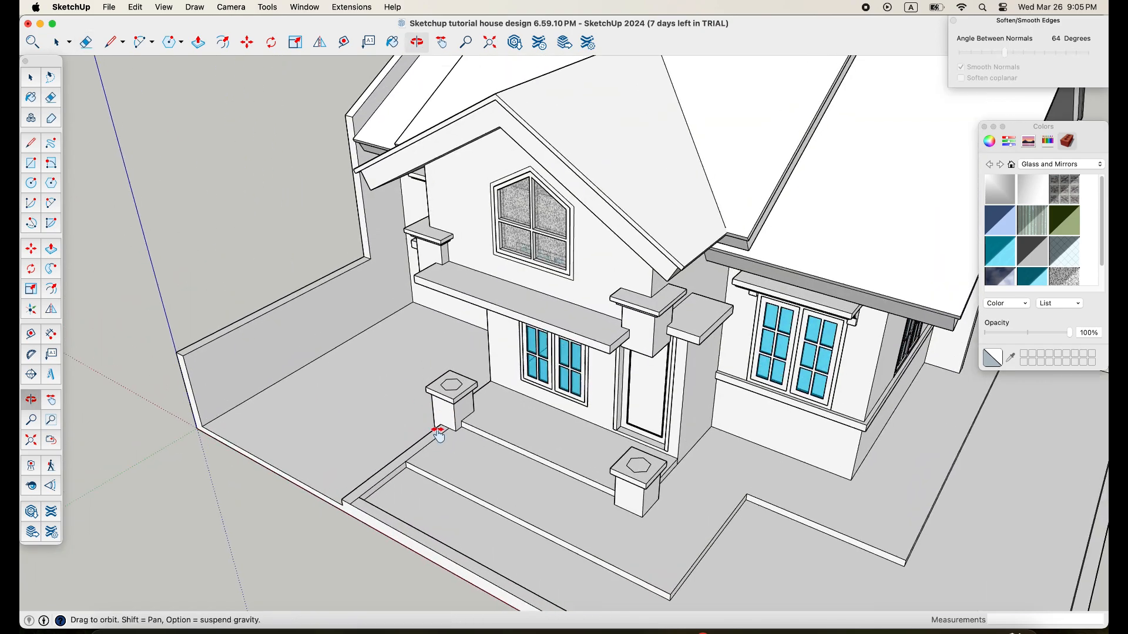
key("e")
- Push/Pull the hexagon on the front porch block by the window up 175 cm to the underside of the upper column section
middle_click_drag(480, 500, 498, 462)
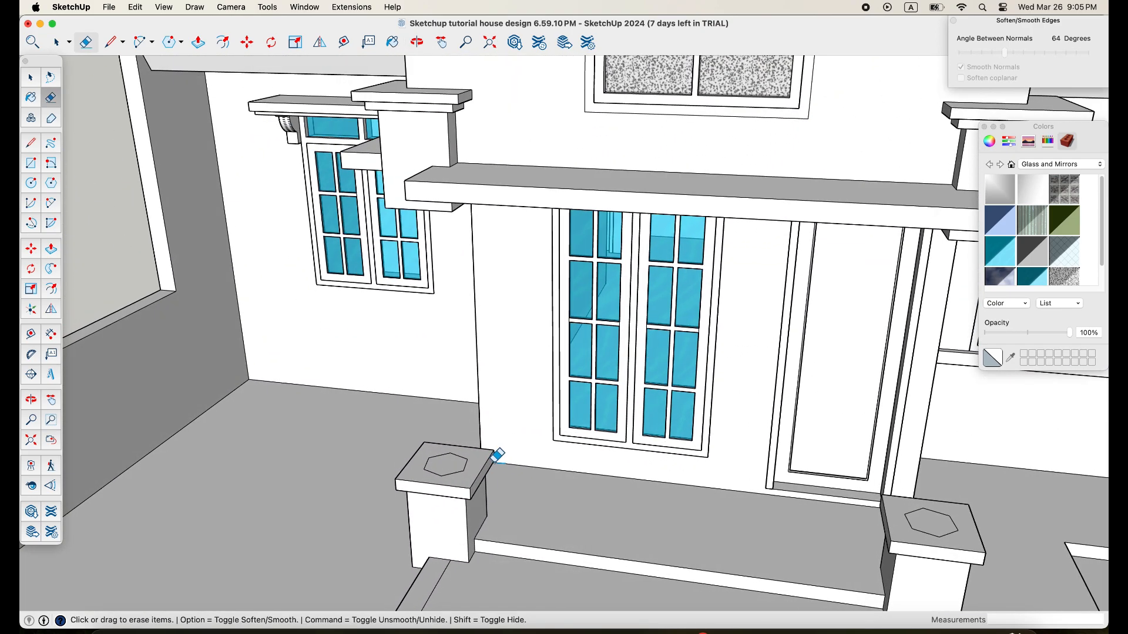
key("p")
left_click(450, 468)
scroll(436, 379, "down", 3)
middle_click_drag(436, 380, 540, 343, "shift")
middle_click_drag(539, 343, 568, 420, "shift")
scroll(574, 403, "up", 5)
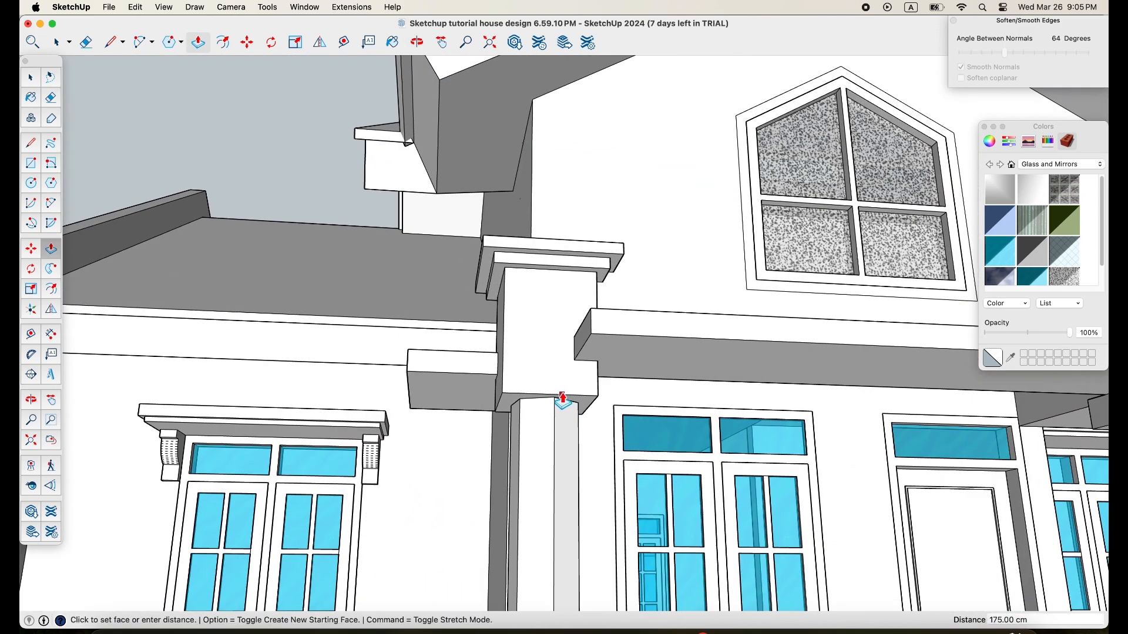
left_click(568, 401)
- Offset the shaft's hexagonal top edges outward by 3 cm on the underside of the upper section of the column by the window
scroll(552, 414, "up", 5)
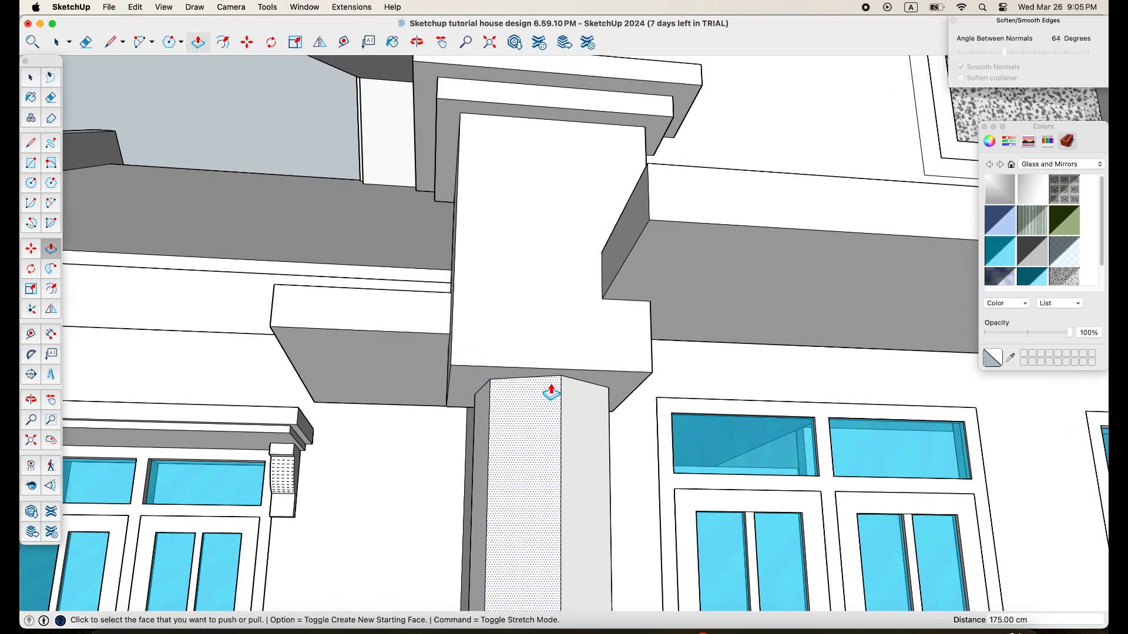
key("t")
scroll(545, 359, "up", 2)
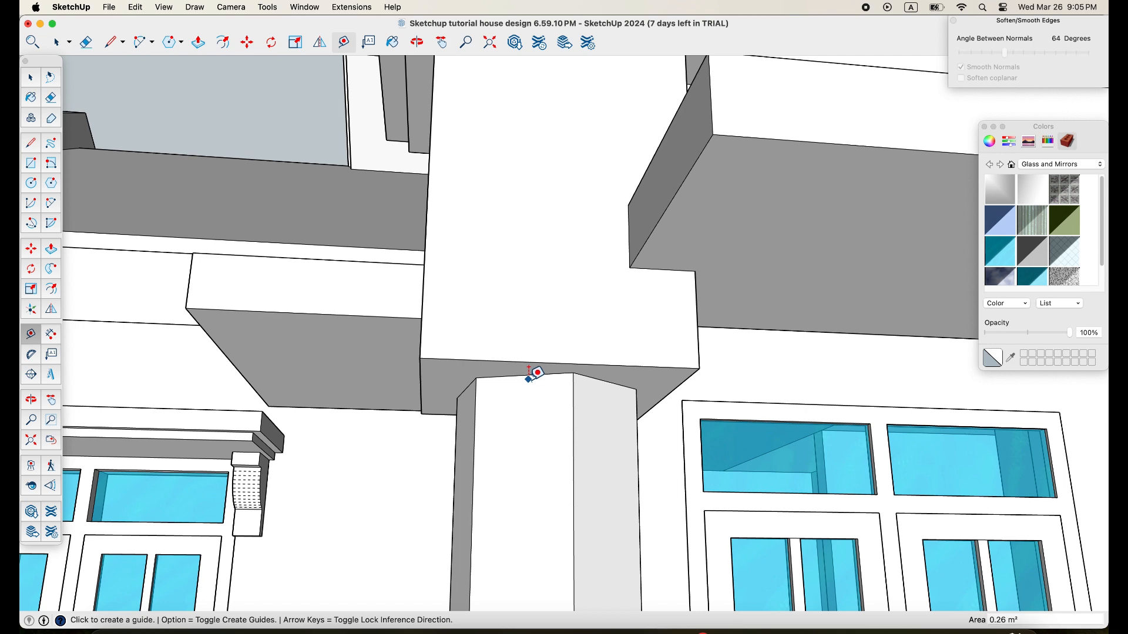
key("space")
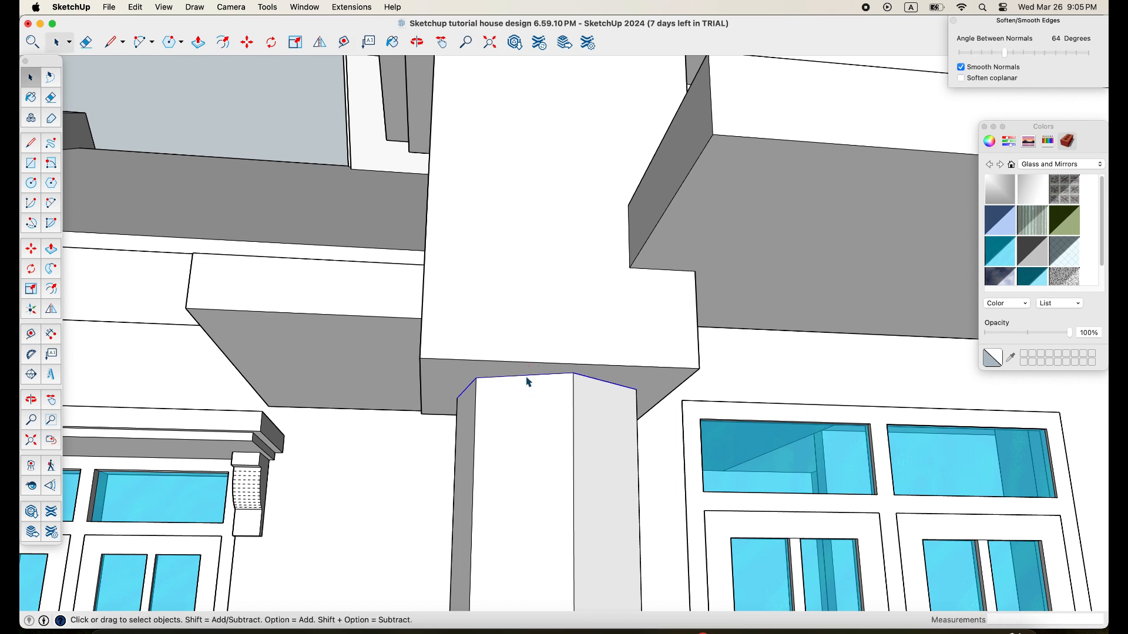
key("f")
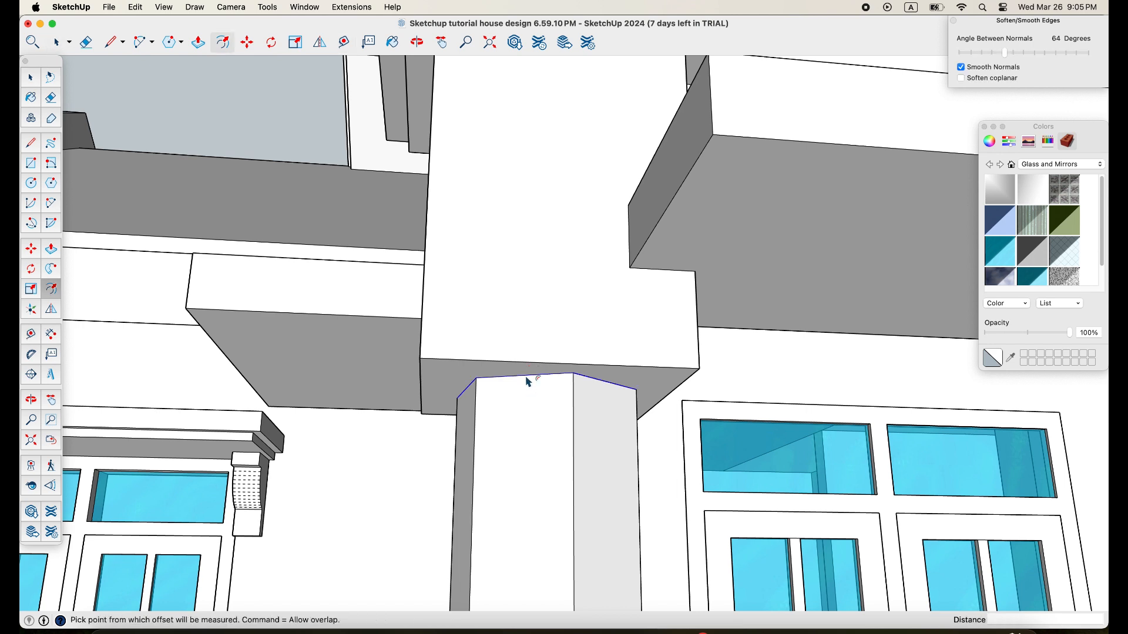
left_click(527, 380)
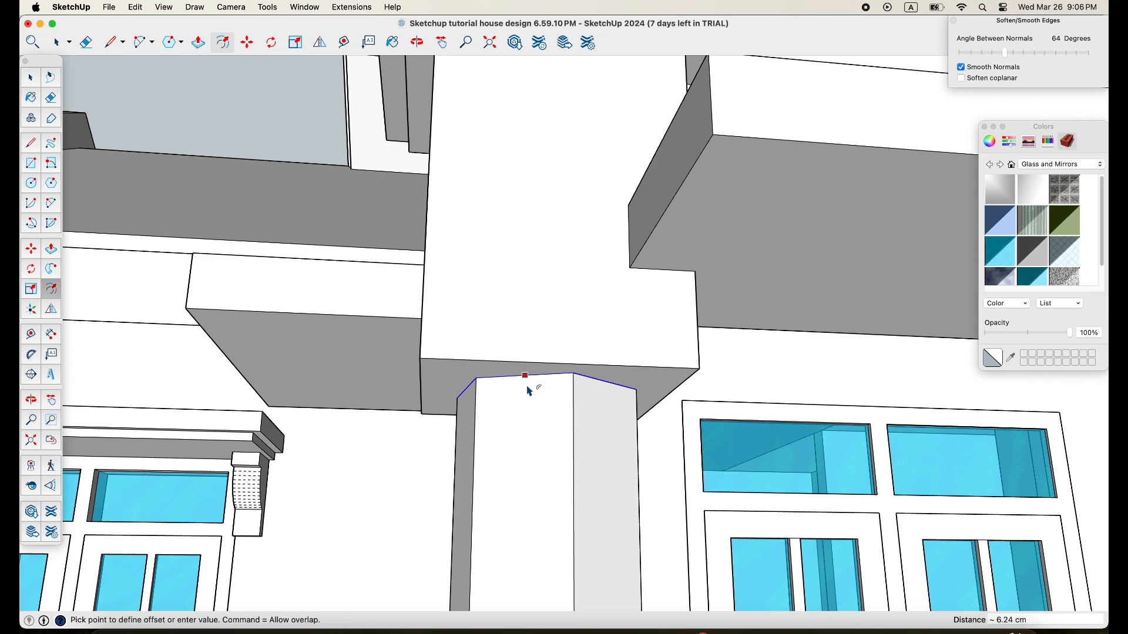
left_click(501, 367)
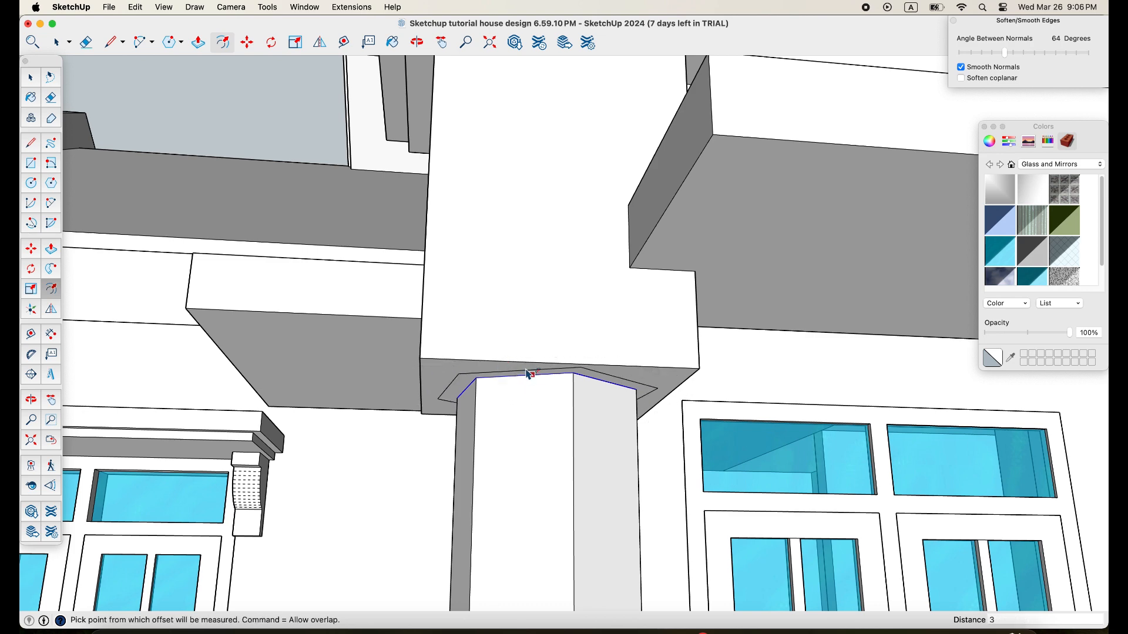
- Push/Pull the hexagonal ring around the top of the window-side shaft down 5 cm as a trim band
key("p")
scroll(531, 393, "up", 3)
left_click(529, 384)
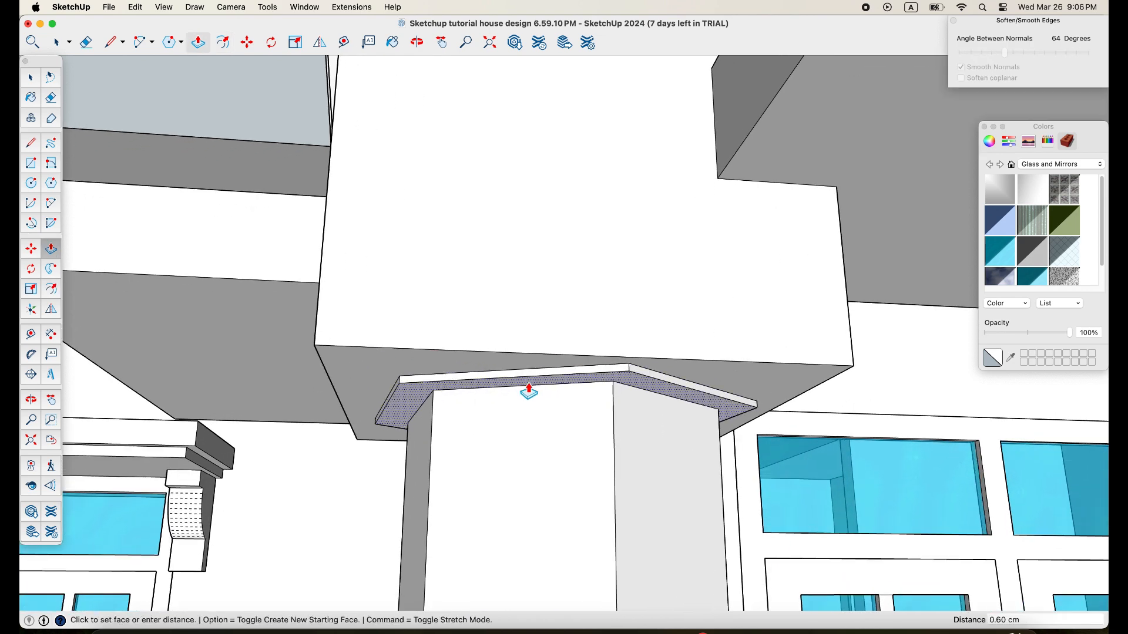
key("Return")
- Offset the bottom hexagon edges of the window-side shaft outward onto the top of its base block
scroll(528, 415, "down", 10)
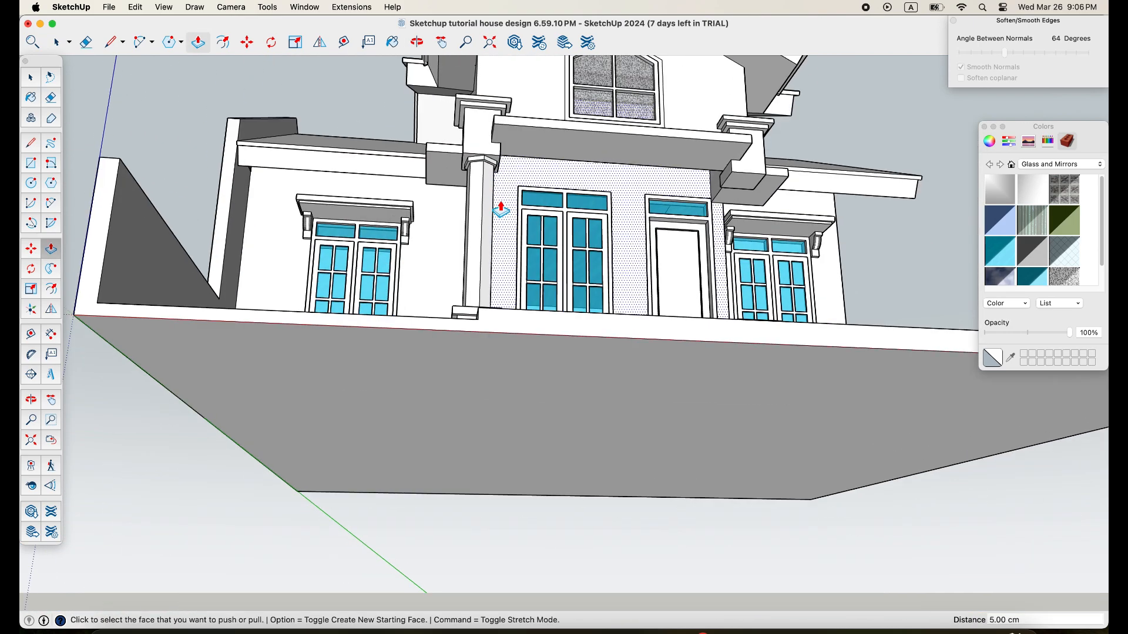
scroll(513, 428, "down", 3)
scroll(478, 478, "up", 10)
key("space")
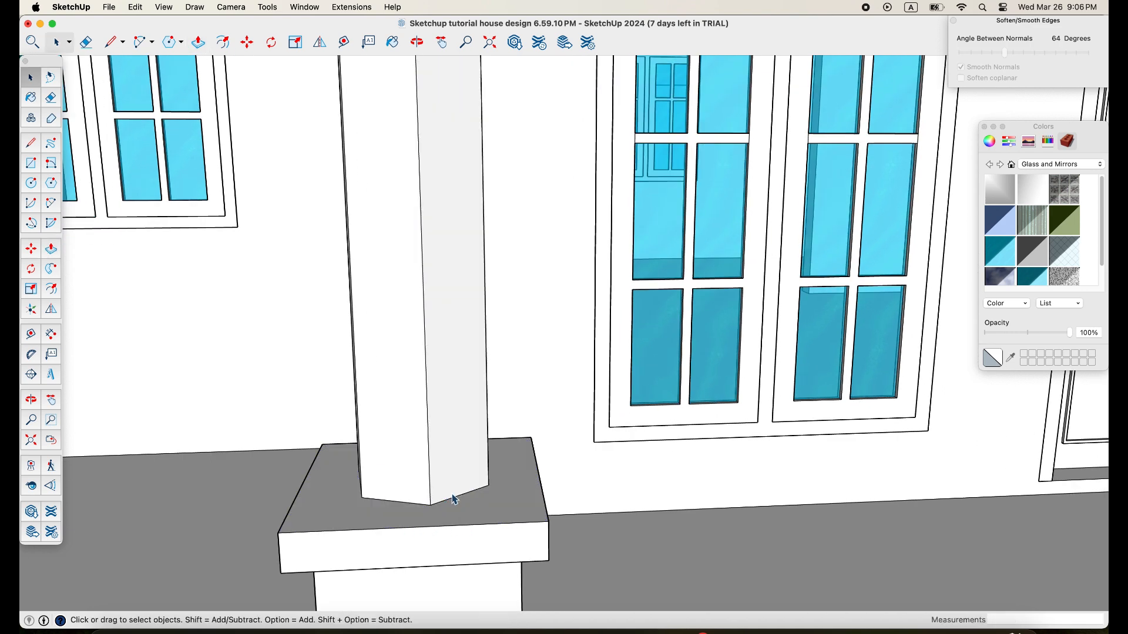
scroll(454, 499, "up", 3)
left_click(455, 505)
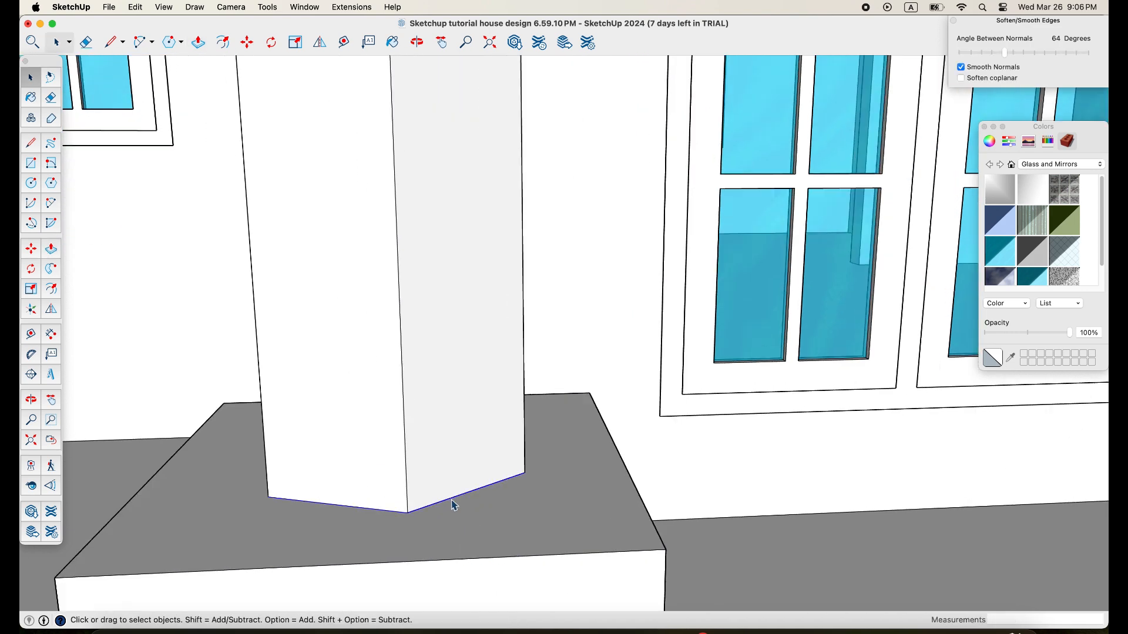
key("f")
left_click(452, 501)
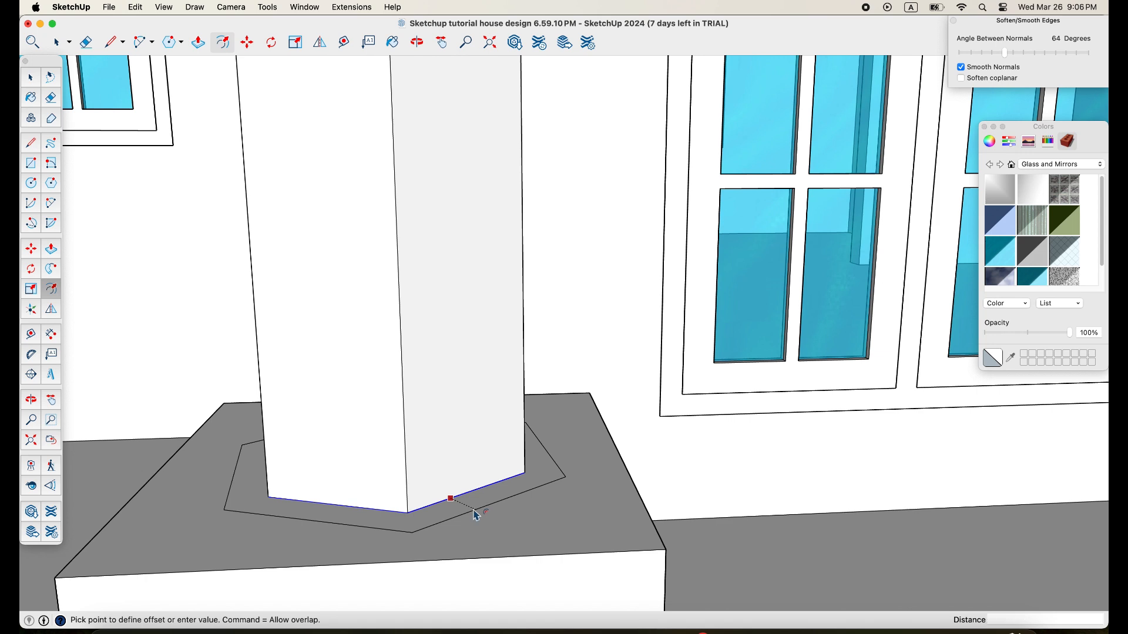
key("Return")
- Push/Pull the ring around the foot of the window-side shaft up 5 cm
key("p")
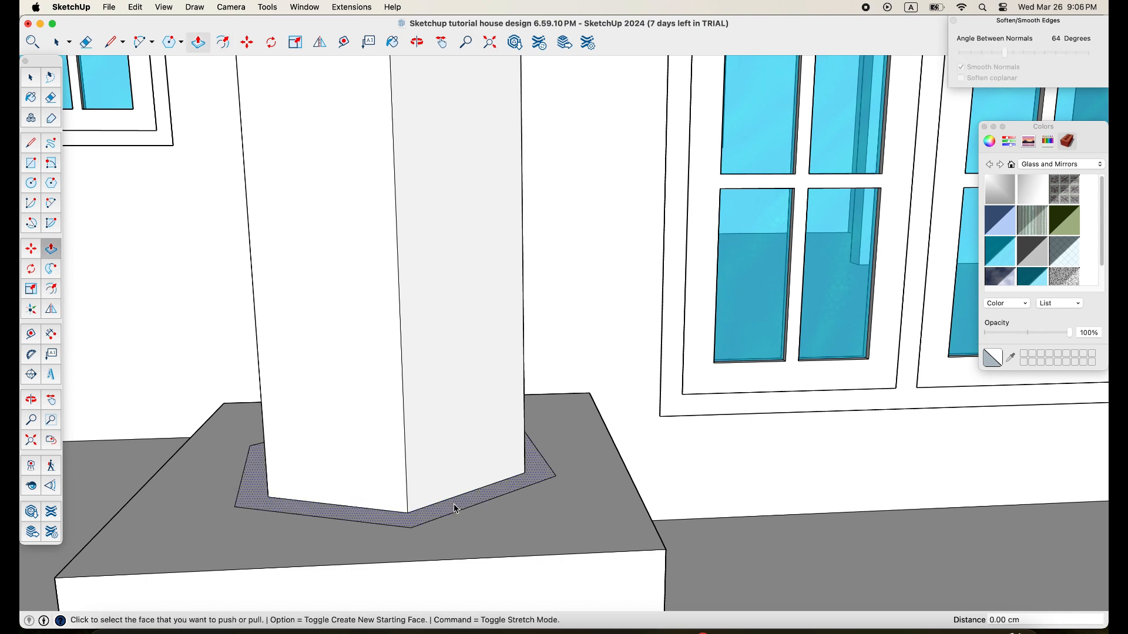
left_click(453, 508)
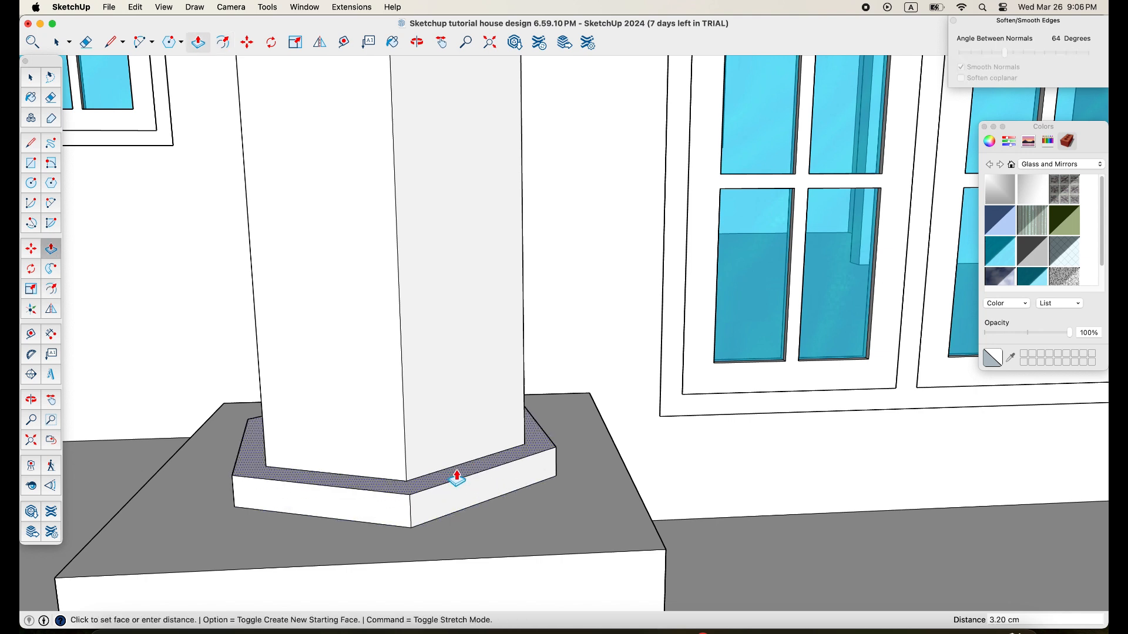
key("Return")
- Push/Pull the hexagon on the front porch block nearest the door up to the underside of the upper column section
scroll(457, 481, "down", 10)
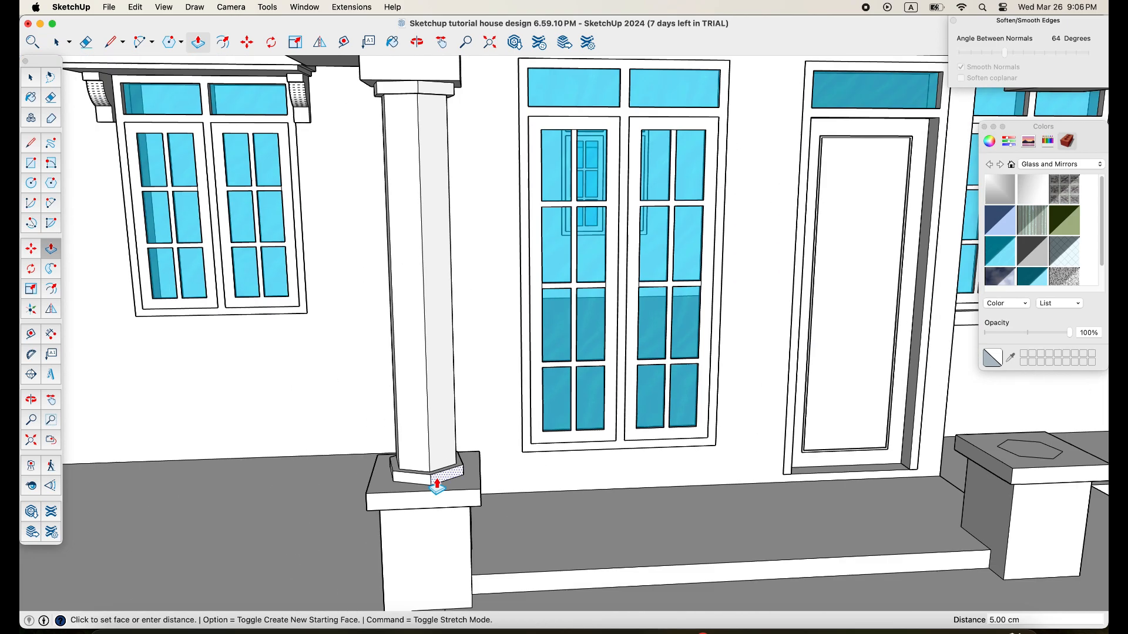
scroll(457, 487, "up", 10)
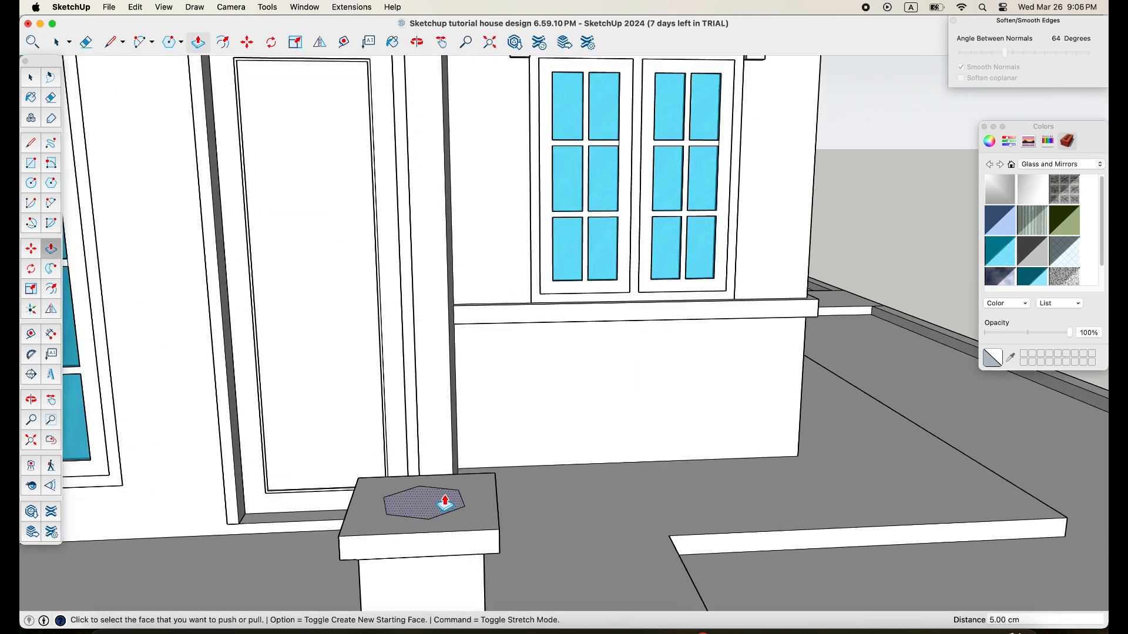
left_click(433, 497)
scroll(441, 369, "down", 5)
middle_click_drag(441, 368, 503, 357)
left_click(528, 246)
- Offset the top hexagon edges of the door-side shaft outward by 3 cm on the underside of the upper column section
scroll(499, 255, "up", 6)
key("space")
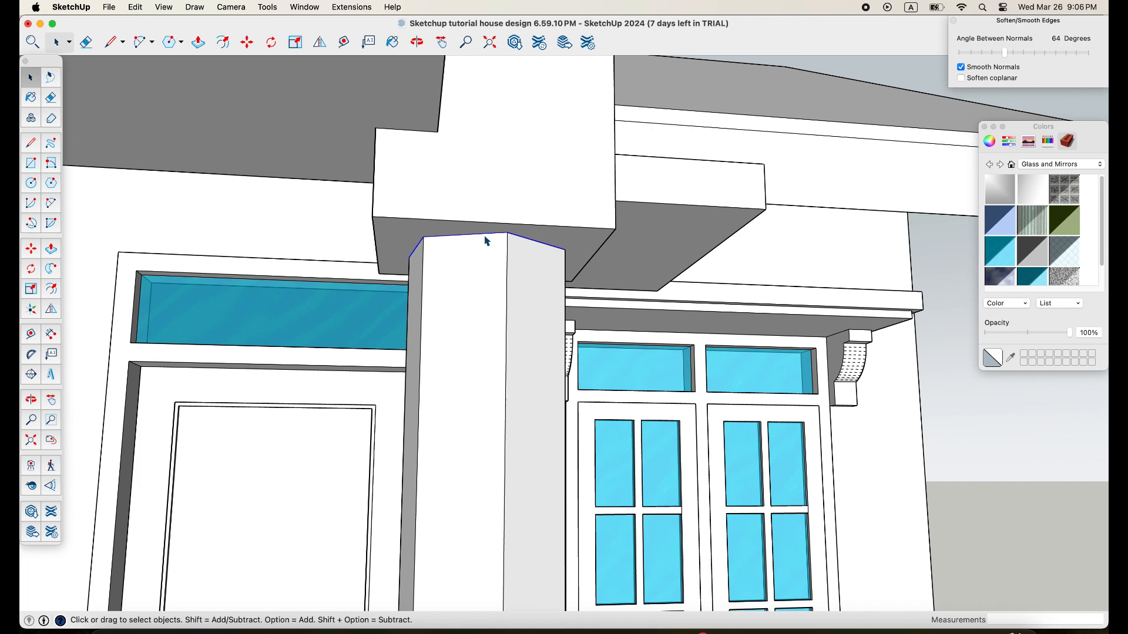
key("f")
left_click(483, 242)
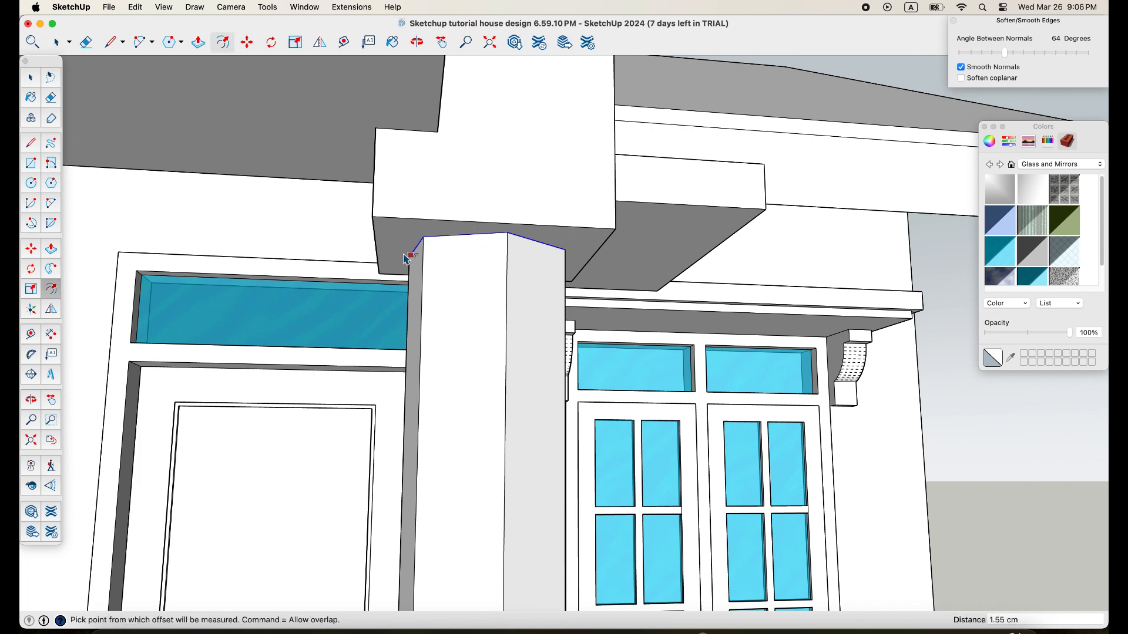
left_click(449, 241)
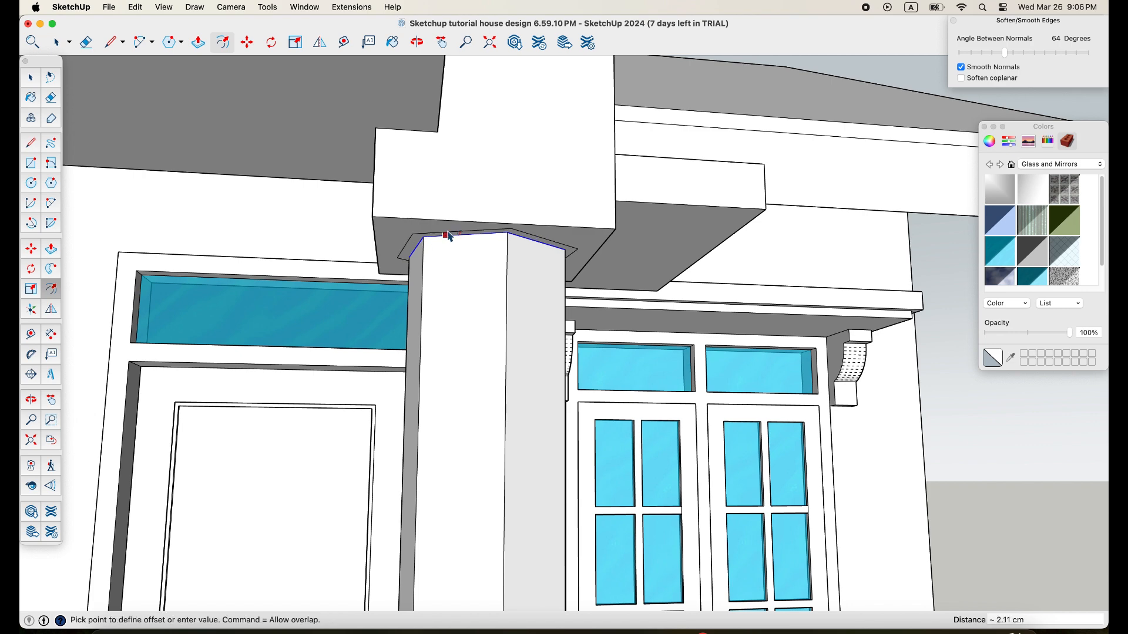
key("Return")
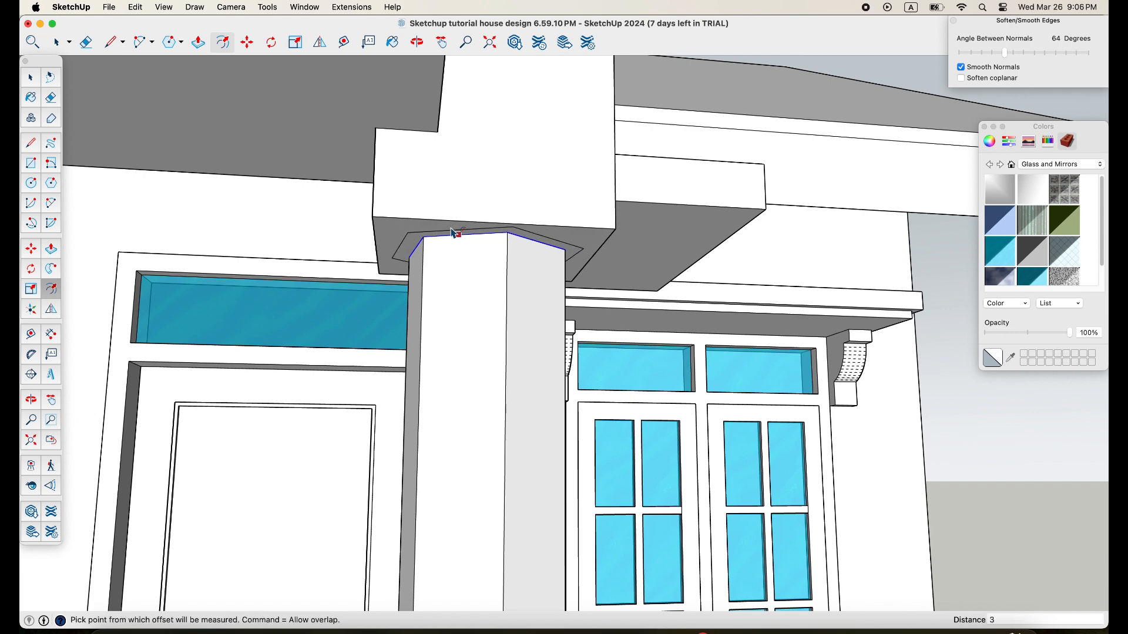
- Push/Pull the ring around the top of the door-side shaft down 5 cm
key("p")
scroll(475, 239, "up", 5)
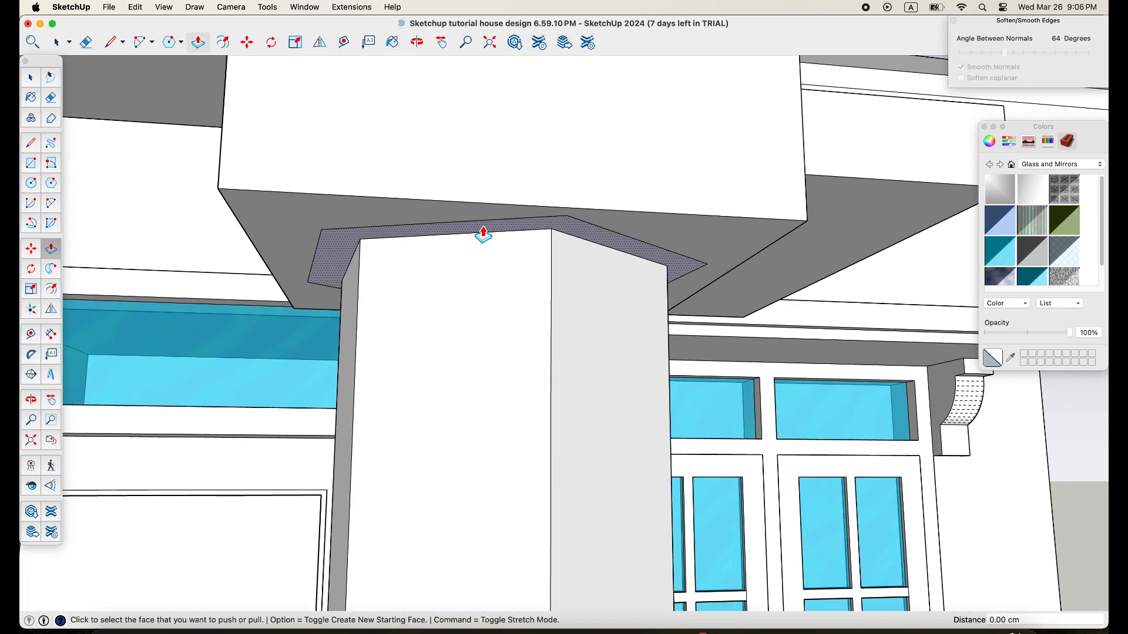
left_click(480, 232)
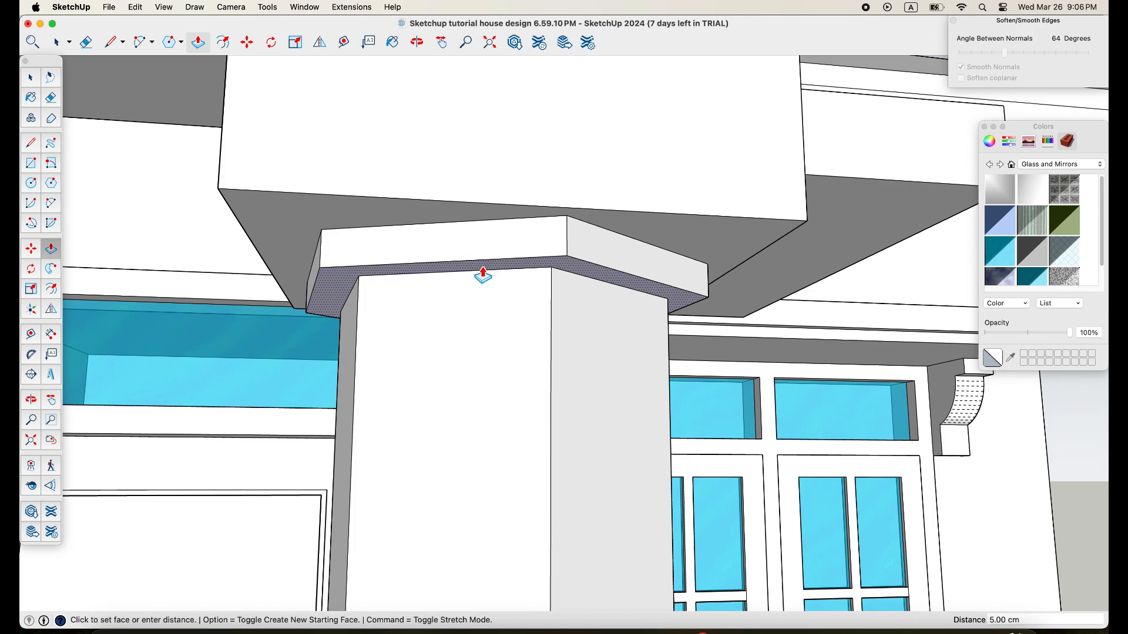
- Offset the bottom hexagon edges of the door-side shaft outward by 3 cm onto the top of its base block
scroll(487, 305, "down", 8)
middle_click_drag(579, 458, 519, 516)
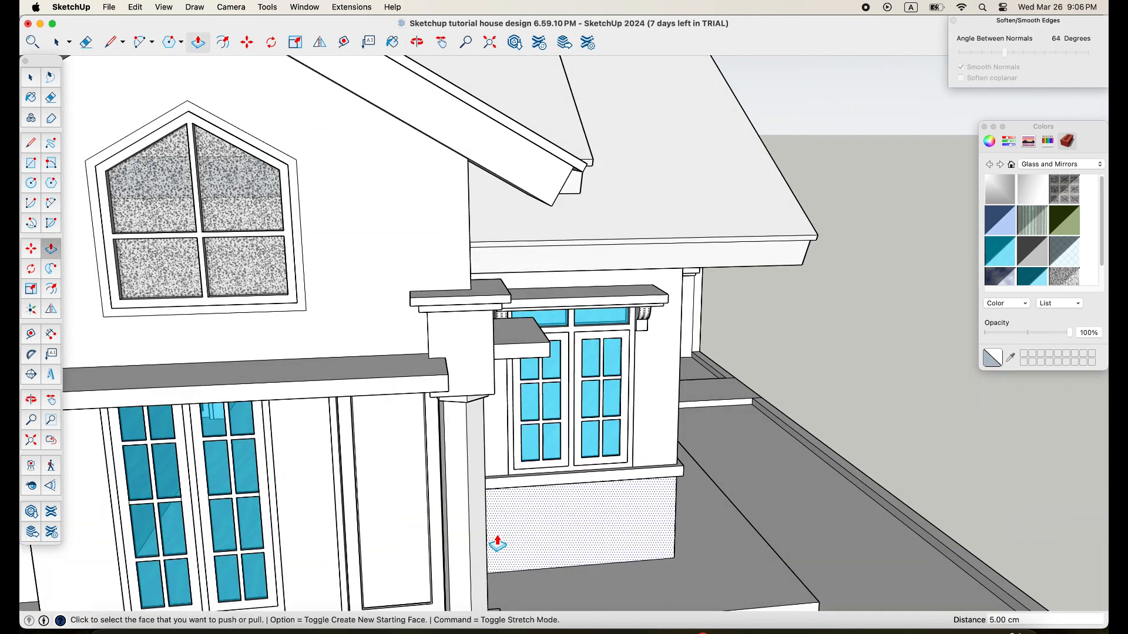
middle_click_drag(514, 569, 476, 404)
scroll(478, 358, "up", 5)
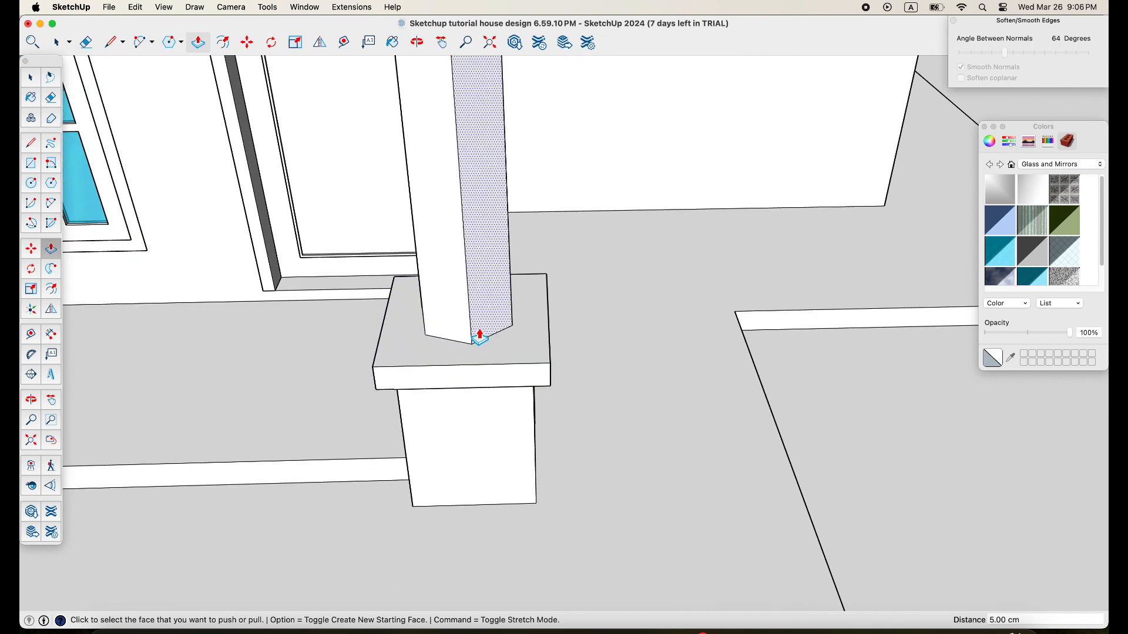
scroll(476, 336, "up", 2)
key("space")
scroll(491, 350, "up", 3)
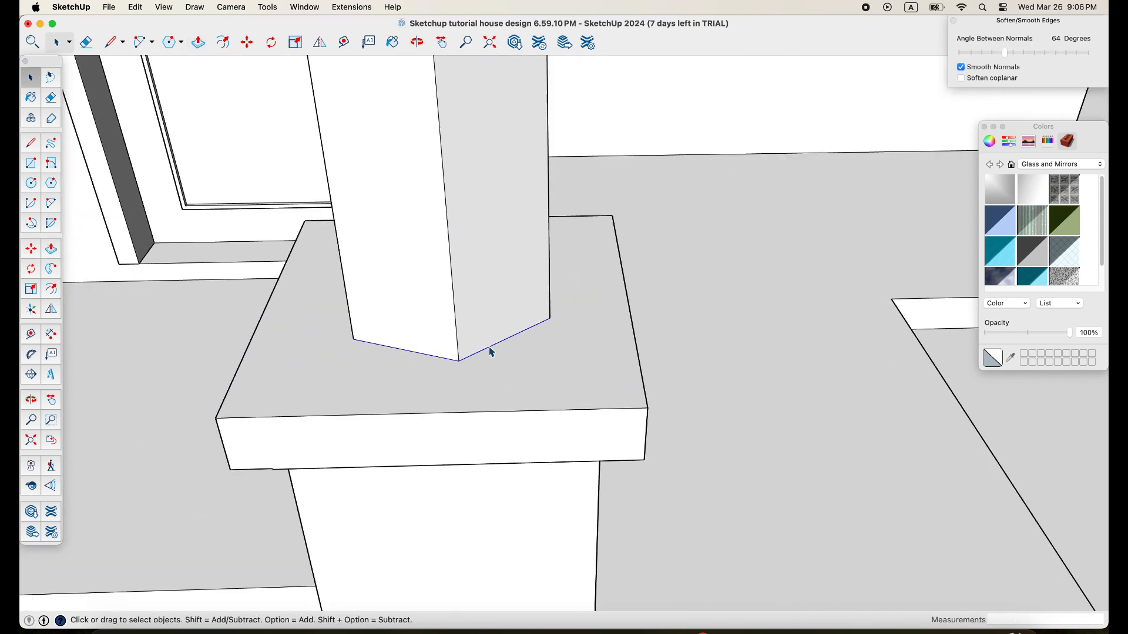
key("f")
left_click(490, 349)
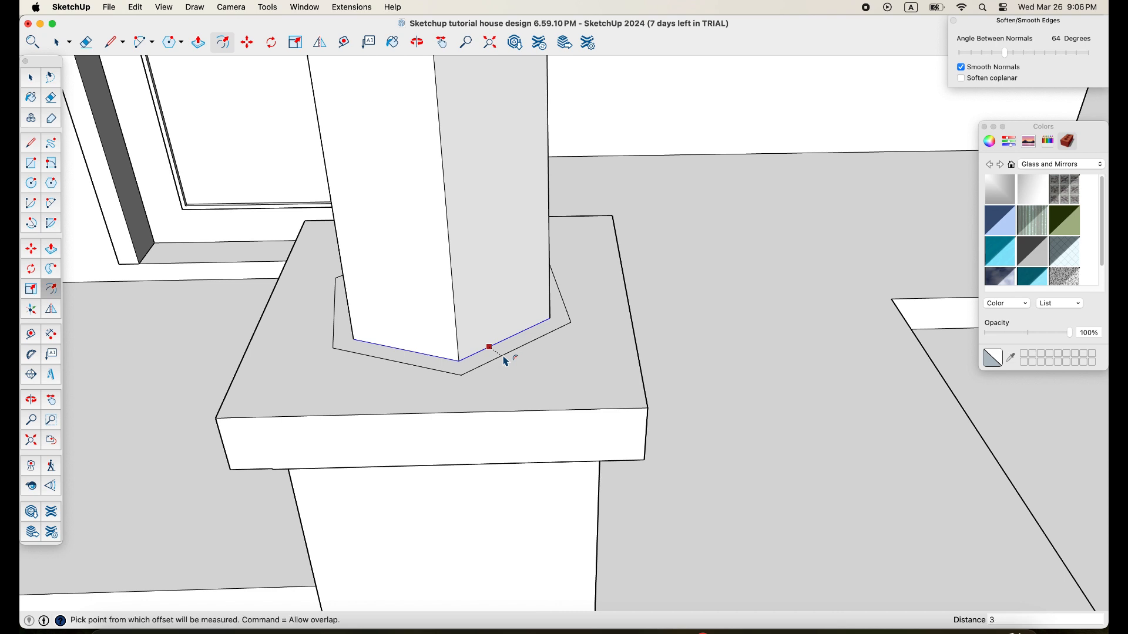
left_click(504, 365)
- Push/Pull the ring around the foot of the door-side shaft up 5 cm
key("p")
left_click(504, 359)
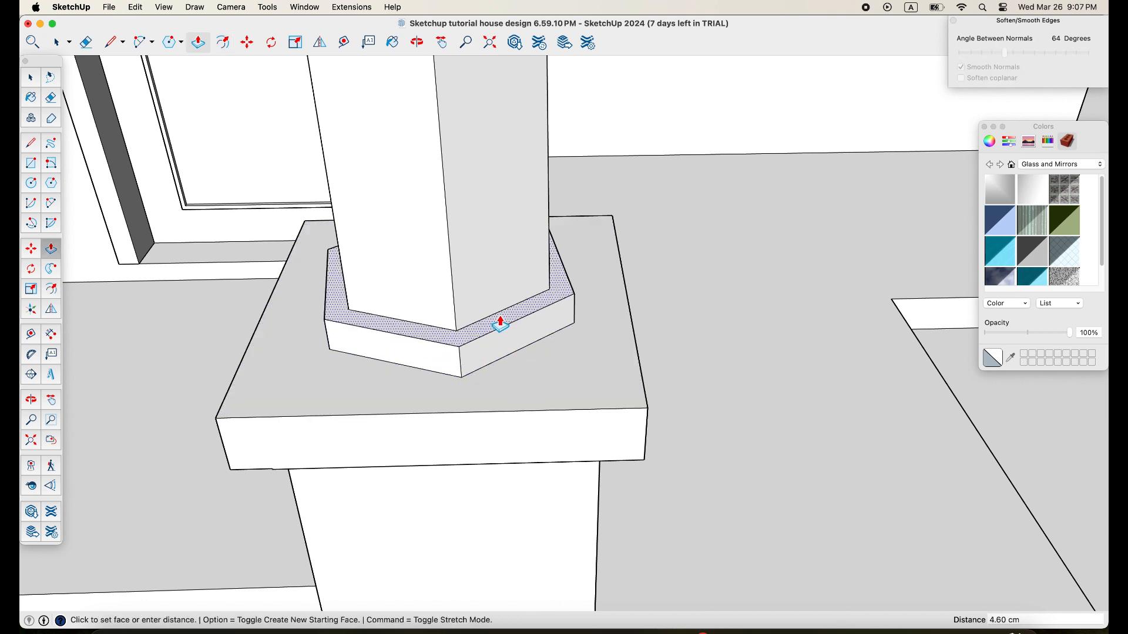
key("Return")
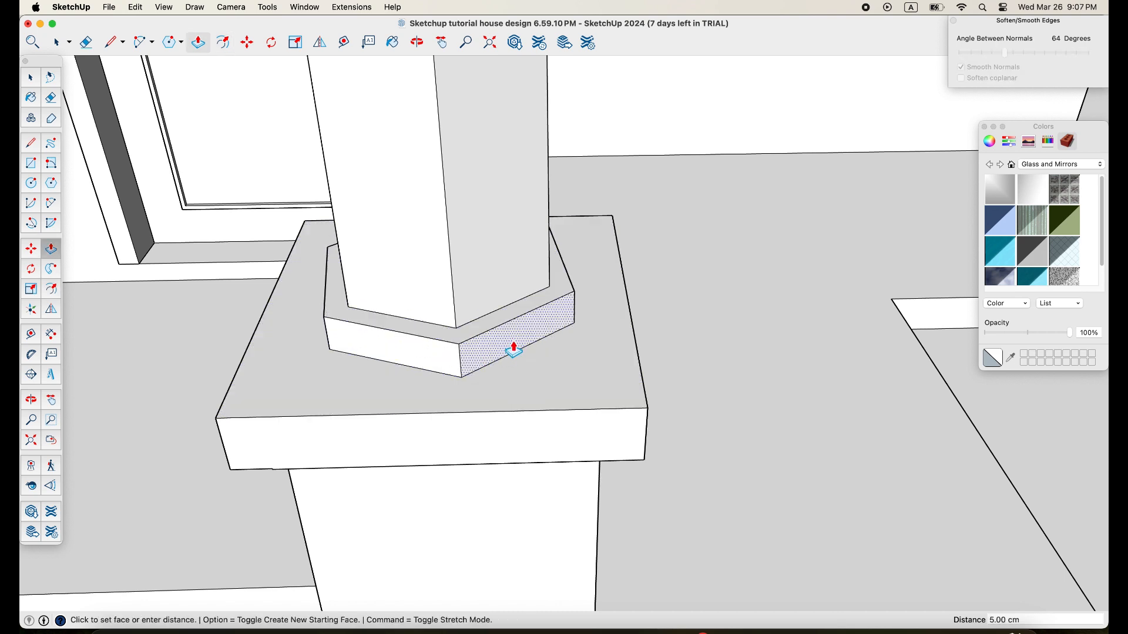
- Push/Pull the hexagon on the porch block by the boundary wall up to the underside of its upper column section
scroll(517, 352, "down", 15)
middle_click_drag(587, 401, 651, 360)
scroll(651, 360, "up", 6)
middle_click_drag(577, 357, 647, 429)
left_click(647, 428)
scroll(644, 294, "down", 2)
middle_click_drag(653, 311, 545, 315)
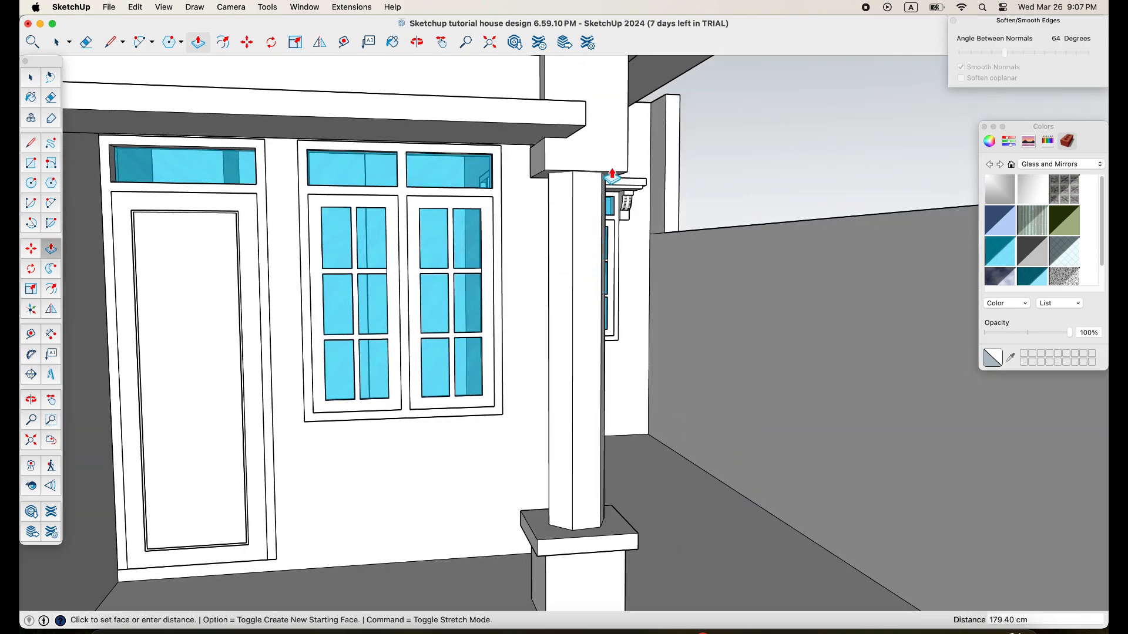
left_click(612, 178)
- Offset the top hexagon edges of the shaft by the boundary wall outward by 3 cm on the underside of the upper section
scroll(563, 179, "up", 6)
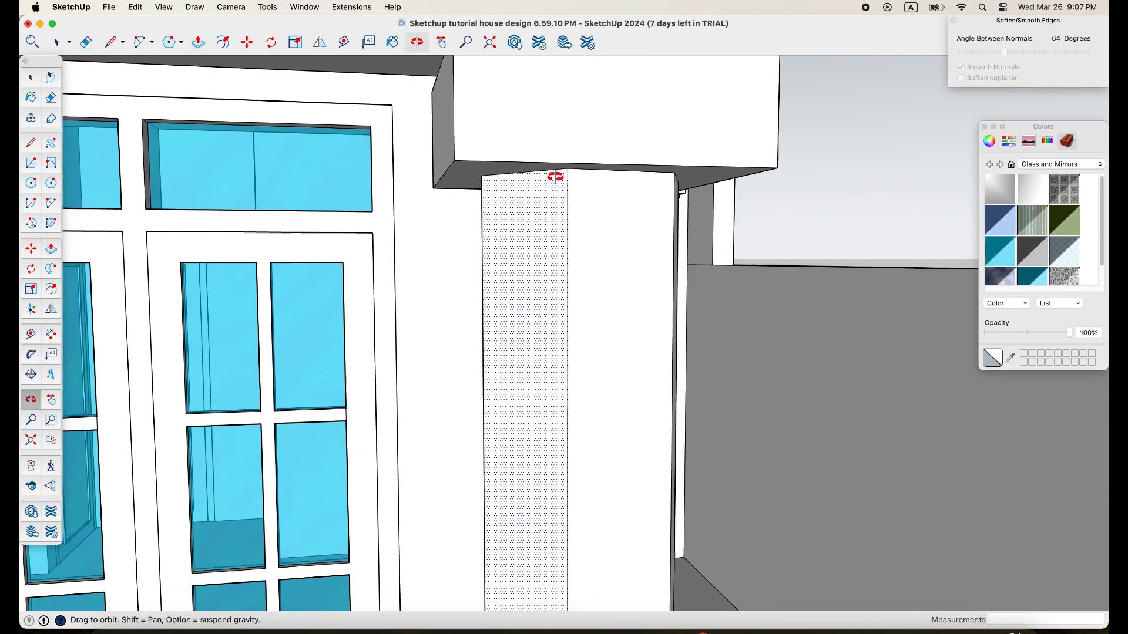
key("space")
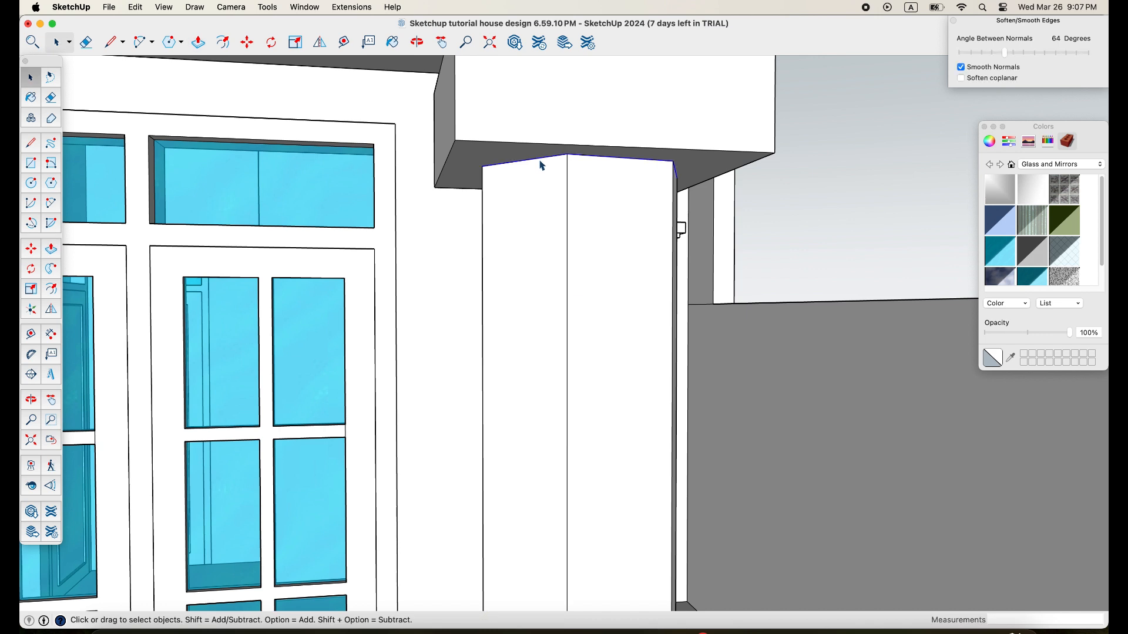
key("f")
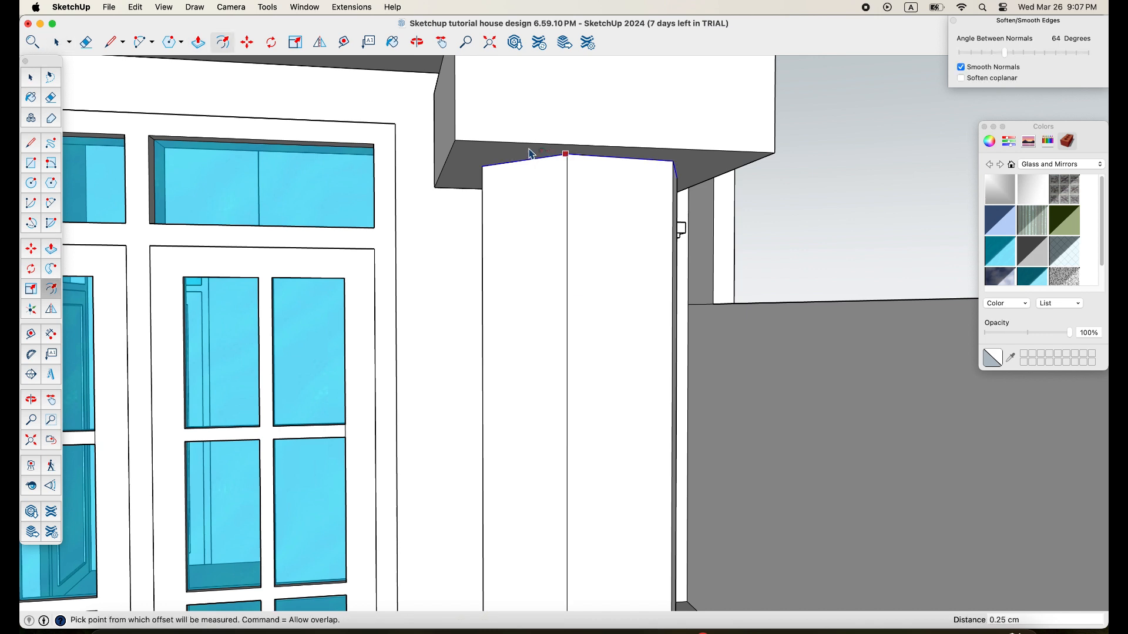
left_click(529, 164)
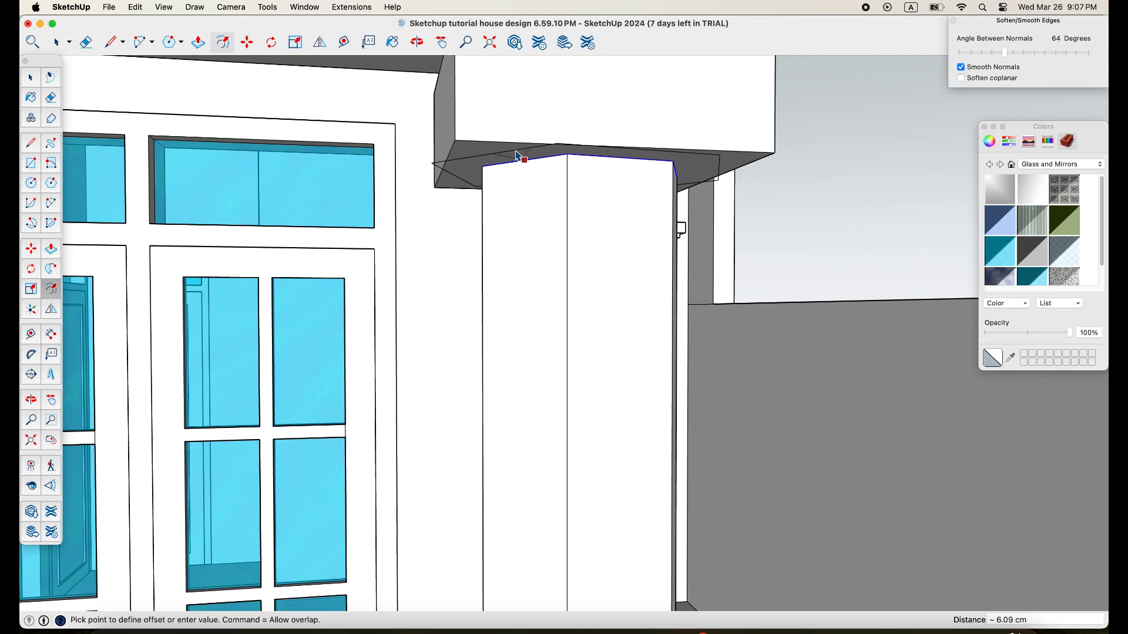
key("Return")
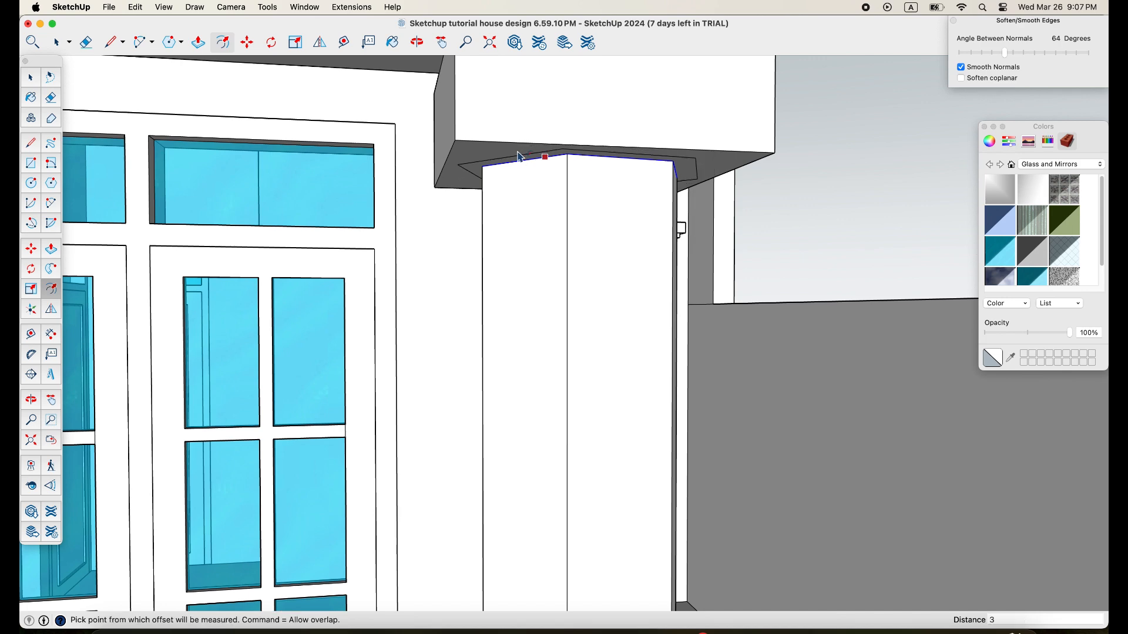
- Push/Pull the ring around the top of the shaft by the boundary wall down 5 cm
scroll(518, 165, "up", 3)
key("p")
scroll(529, 164, "up", 2)
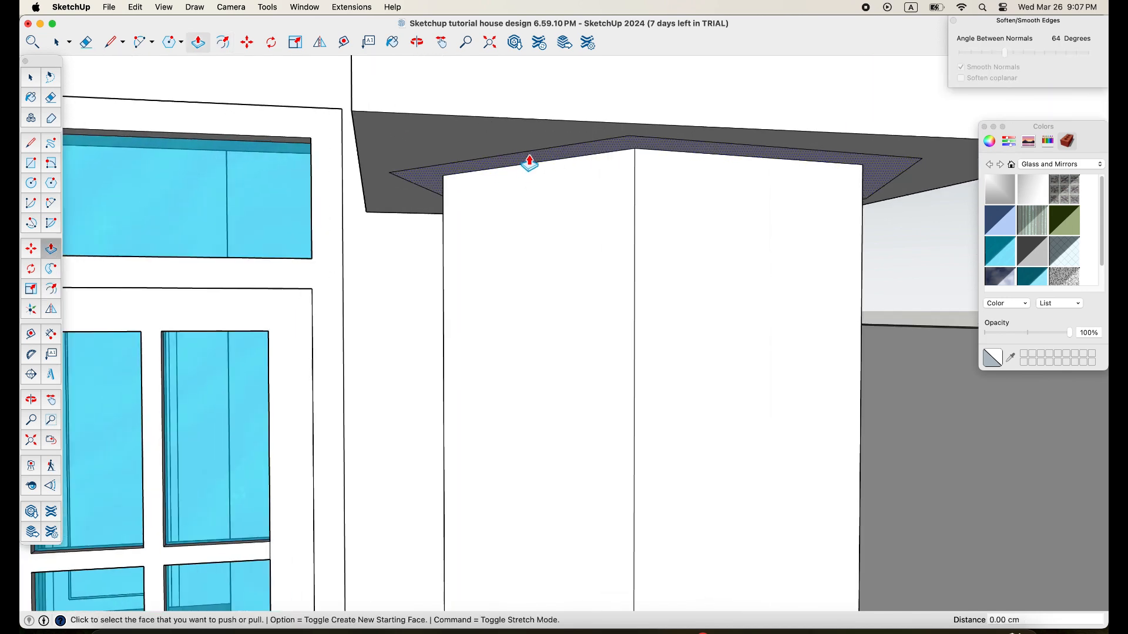
left_click(529, 164)
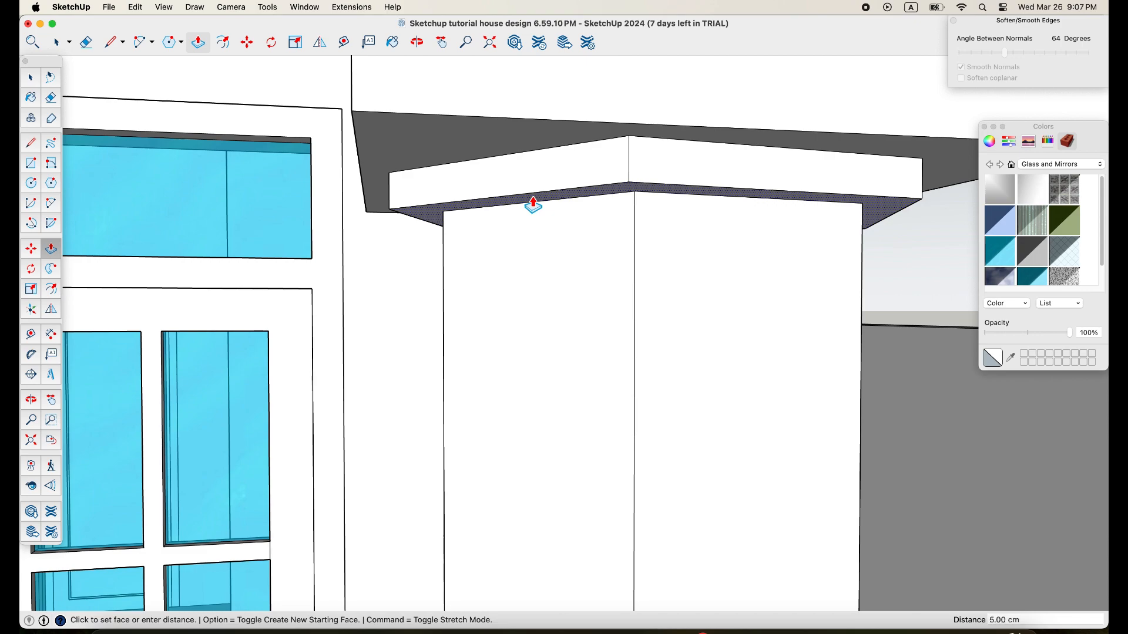
- Offset the foot edges of the hexagonal shaft by the boundary wall outward by 3 cm on top of its porch block
scroll(549, 333, "down", 10)
middle_click_drag(597, 396, 556, 154, "shift")
middle_click_drag(511, 408, 573, 436)
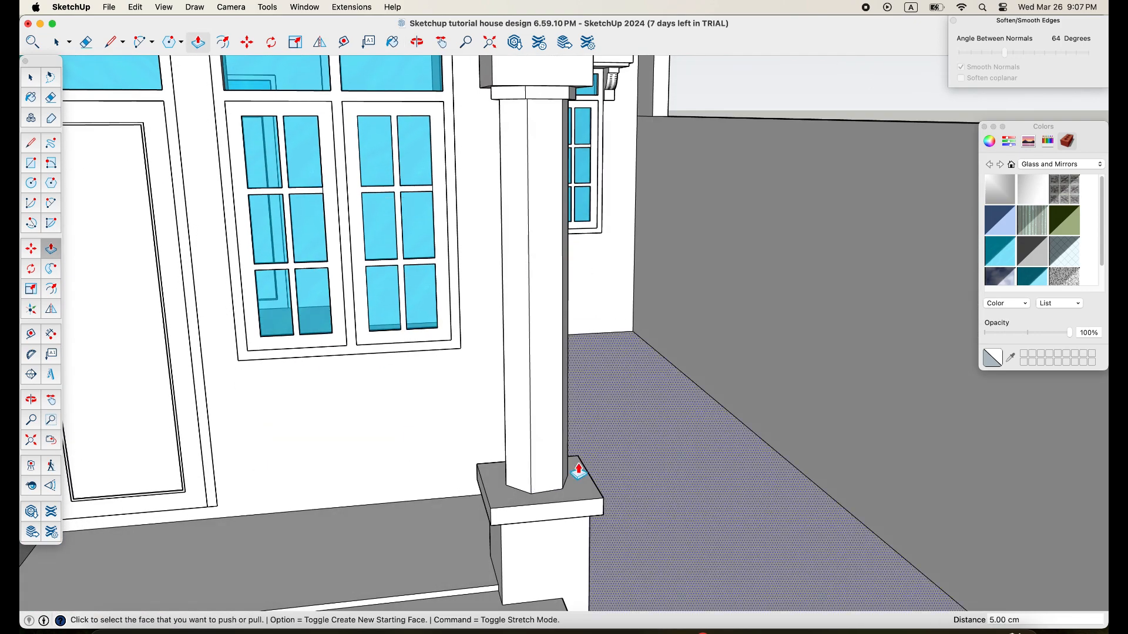
scroll(552, 492, "up", 3)
key("space")
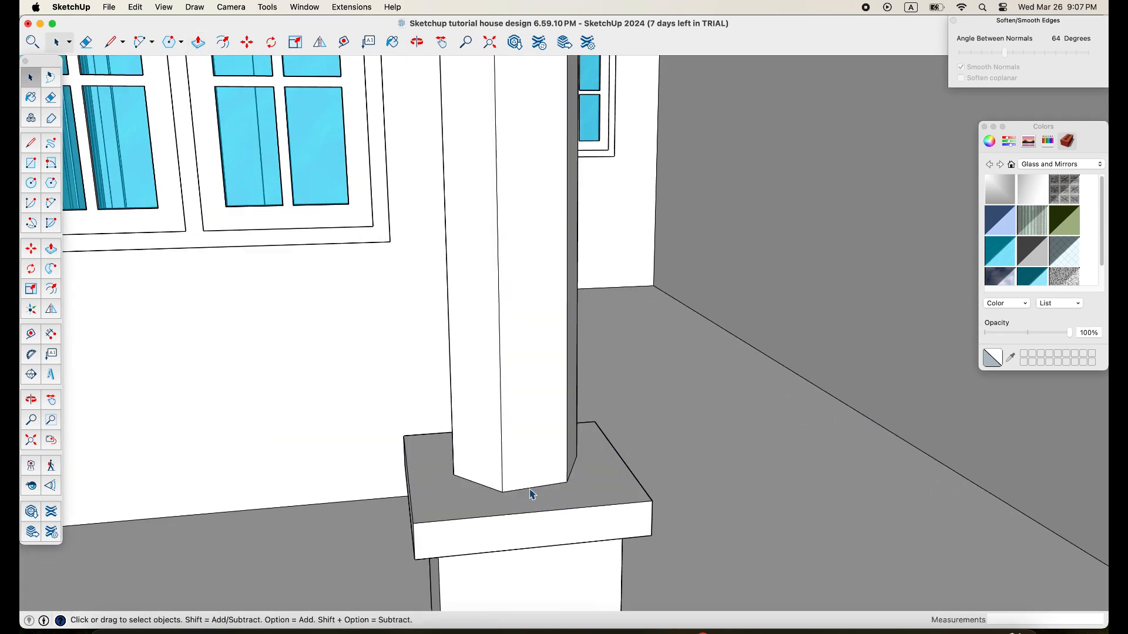
key("f")
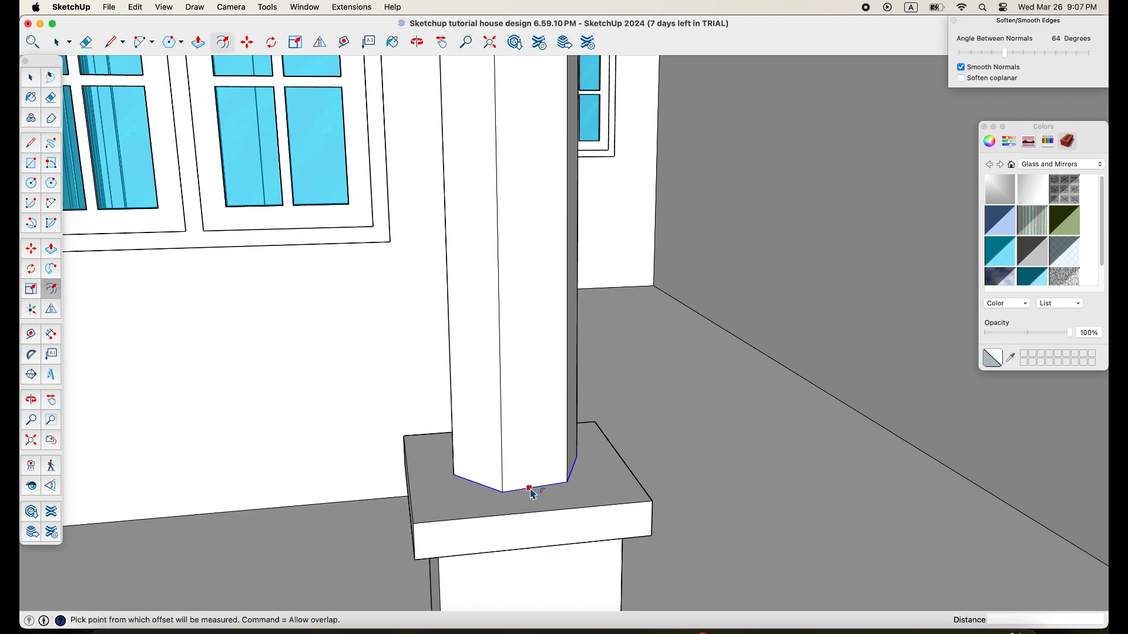
left_click(532, 490)
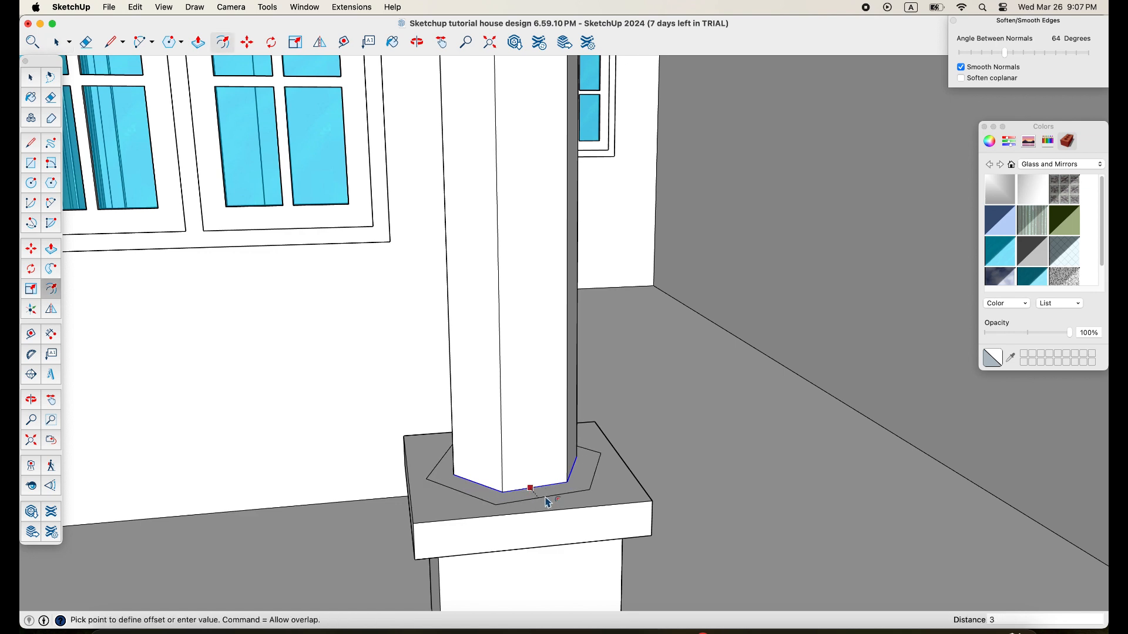
- Push/Pull the ring around the foot of the shaft by the boundary wall upward to form a raised trim band
key("p")
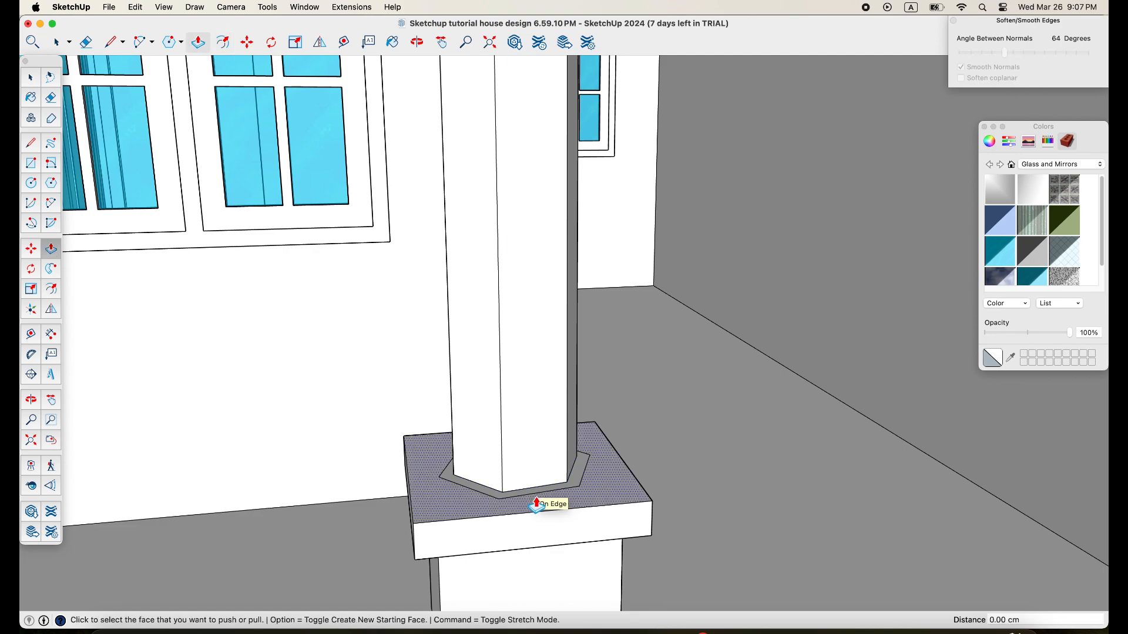
scroll(530, 496, "up", 3)
left_click(529, 495)
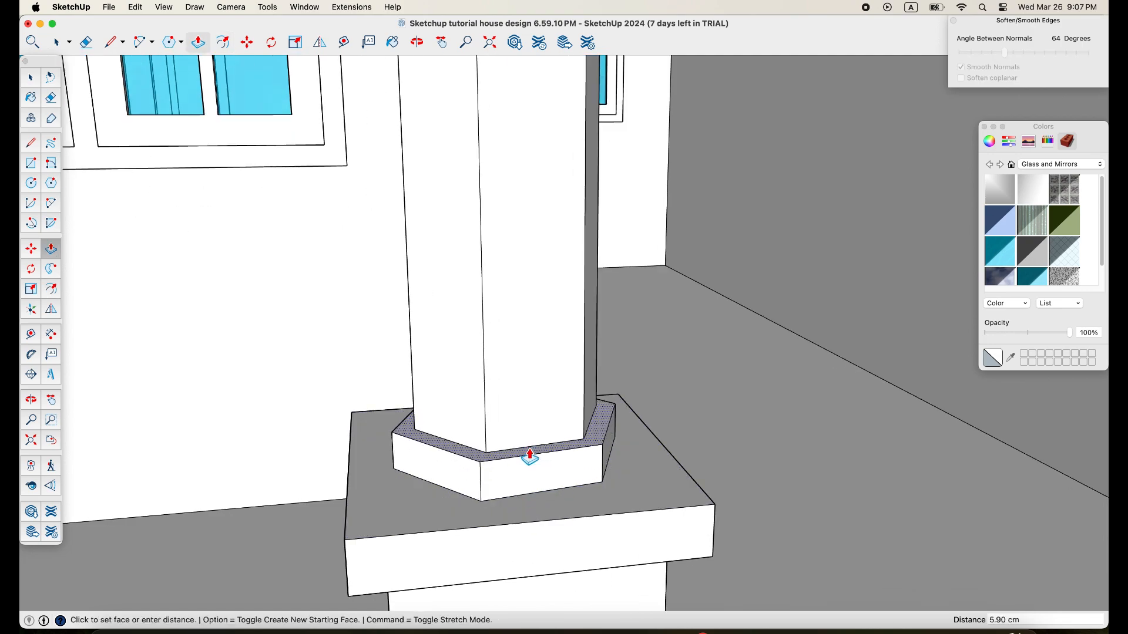
key("Return")
- Examine the porch columns and the whole house from the outside, including the side facade
scroll(569, 457, "down", 10)
mouse_move(590, 458)
middle_mouse_down("shift")
mouse_move(664, 446)
mouse_move(596, 465)
mouse_move(578, 459)
middle_mouse_up("shift")
scroll(651, 411, "down", 1)
scroll(650, 408, "down", 2)
middle_click_drag(650, 408, 578, 486)
scroll(578, 485, "down", 3)
middle_click_drag(569, 433, 507, 428)
middle_click_drag(587, 423, 395, 408)
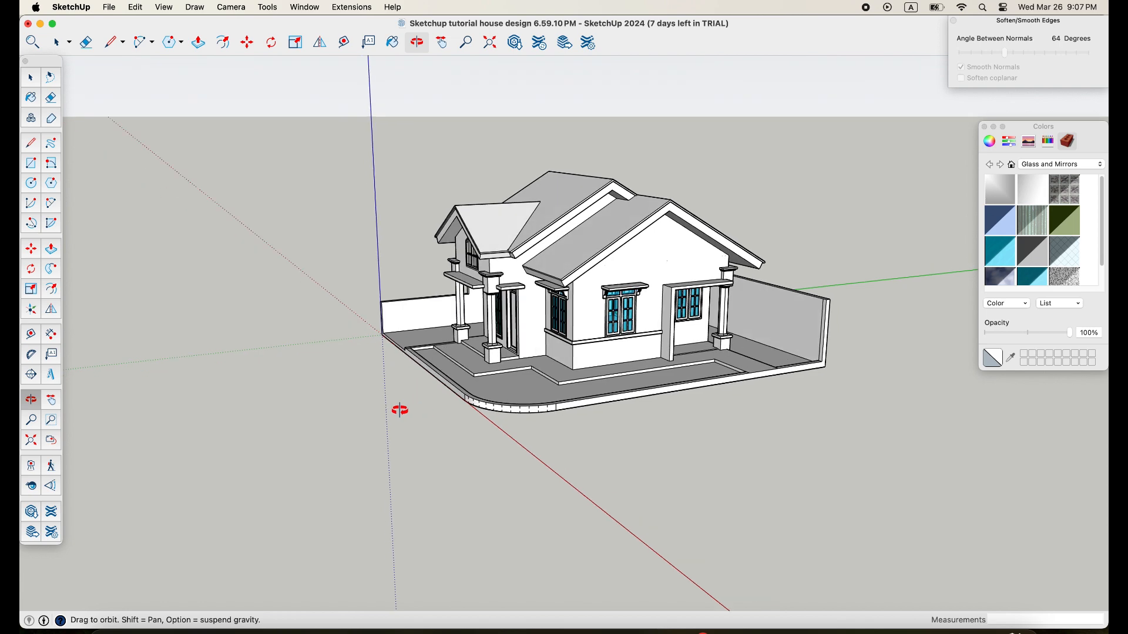